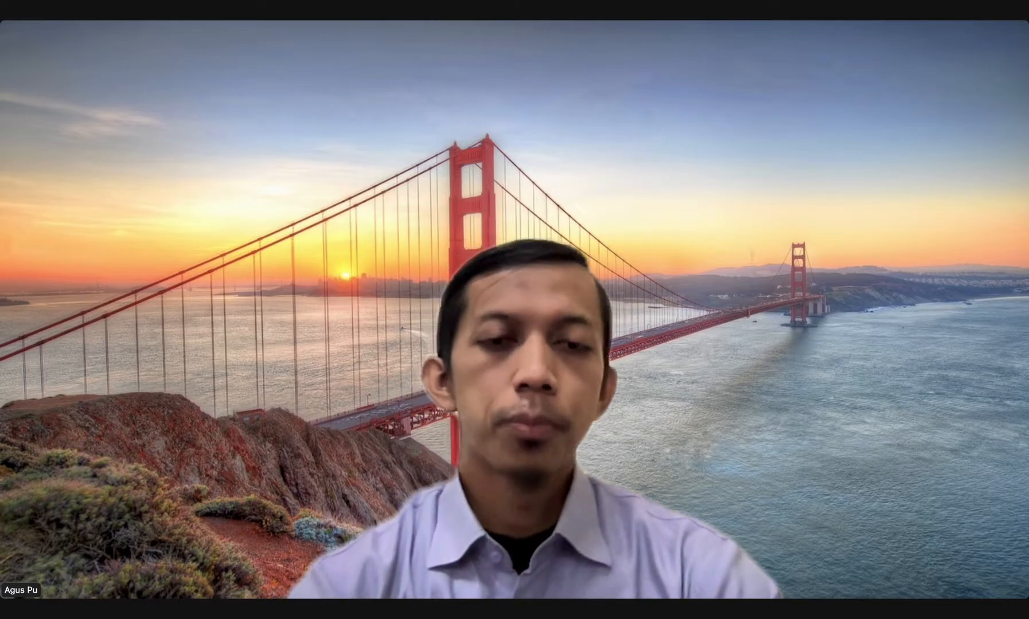
mouse_move(291, 271)
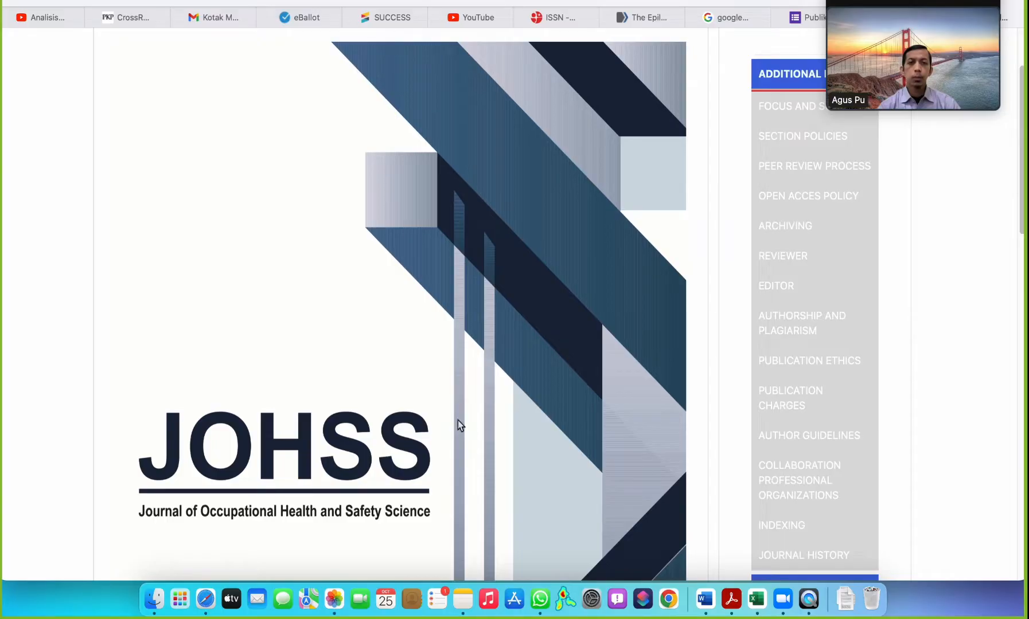
scroll(457, 420, "up", 3)
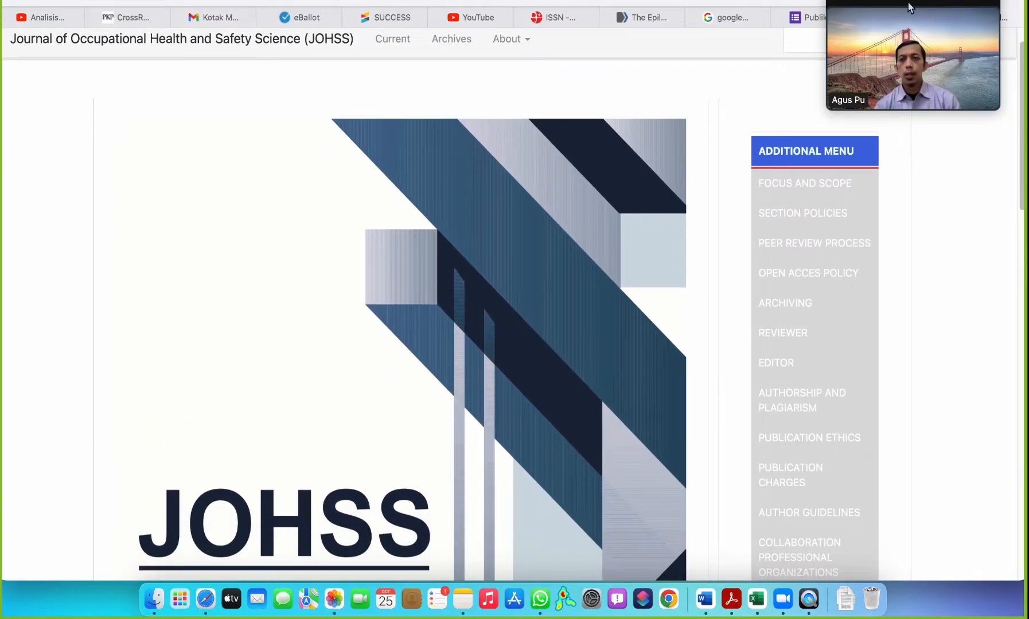
left_click_drag(864, 13, 930, 461)
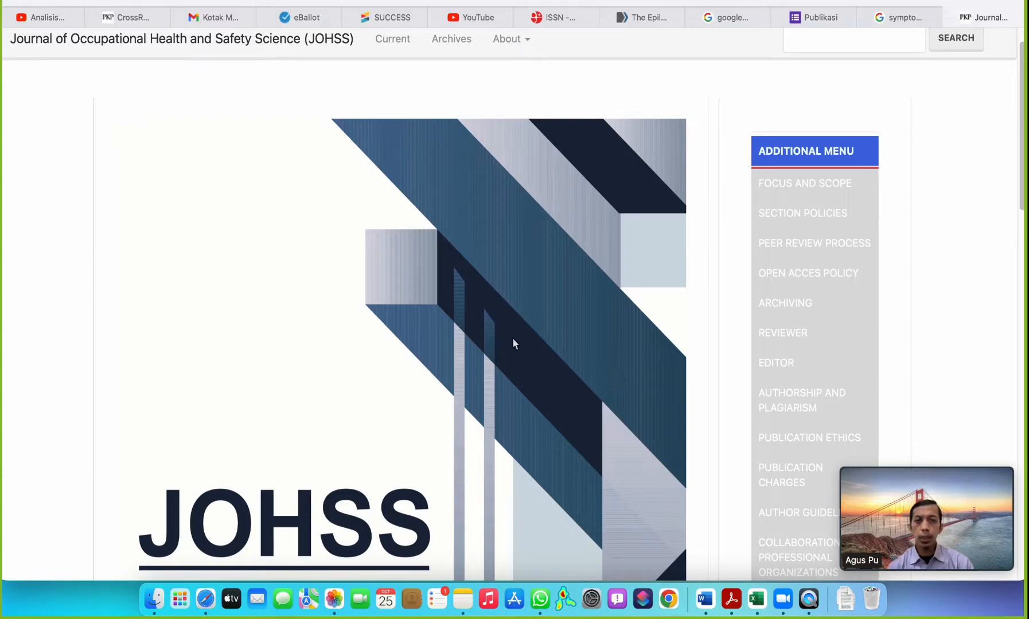
Examine the JOHSS journal homepage, including its additional menu, submission guidance and the article template, author biodata and originality documents.
scroll(354, 282, "up", 2)
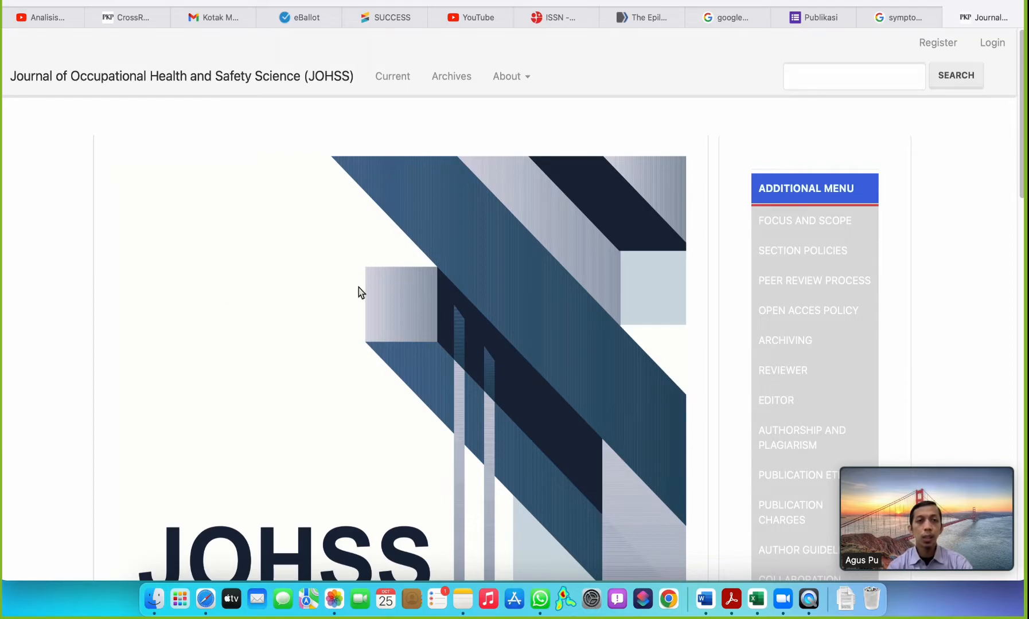
scroll(356, 286, "down", 2)
scroll(358, 289, "up", 2)
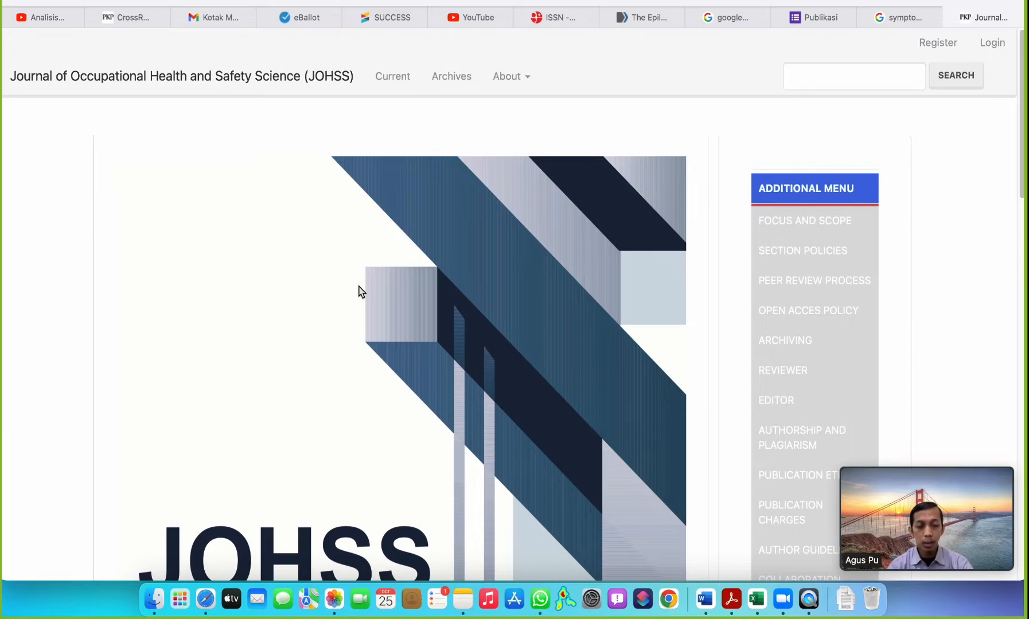
scroll(360, 291, "down", 8)
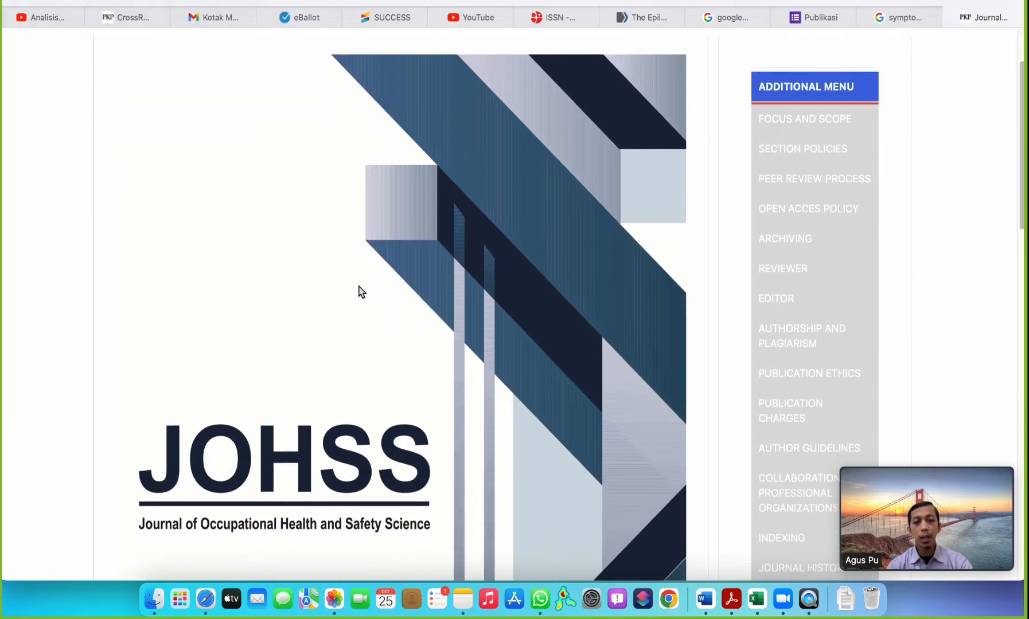
scroll(531, 317, "down", 3)
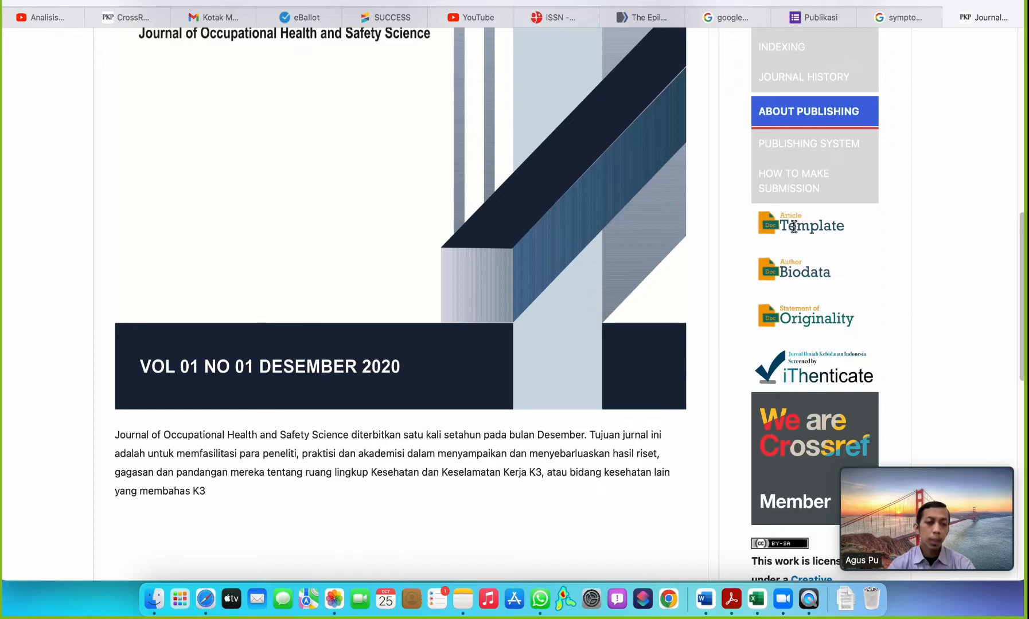
scroll(794, 226, "up", 1)
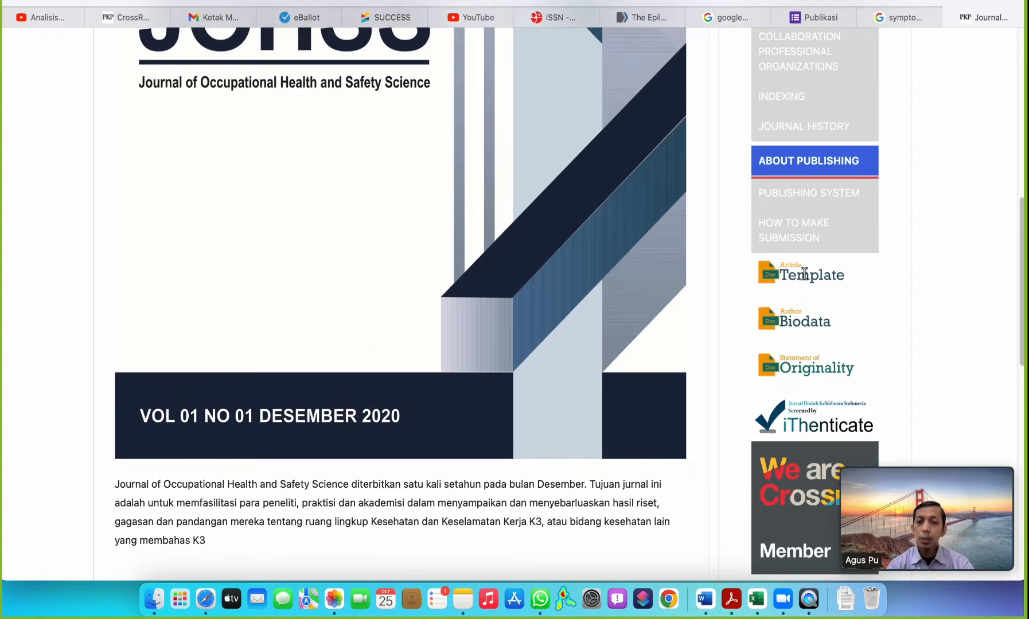
scroll(804, 273, "up", 1)
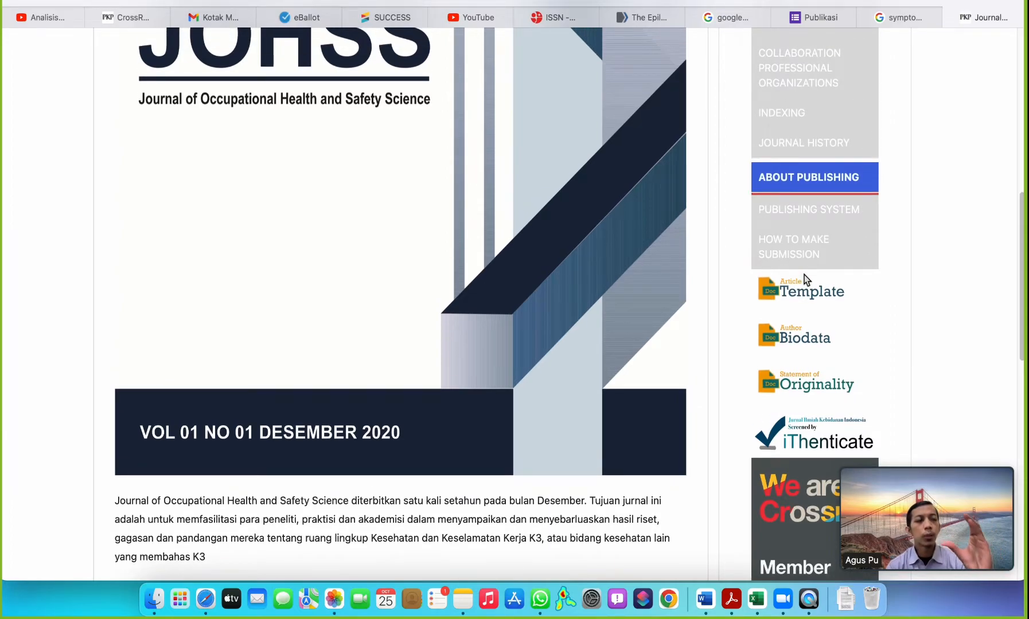
scroll(685, 307, "up", 5)
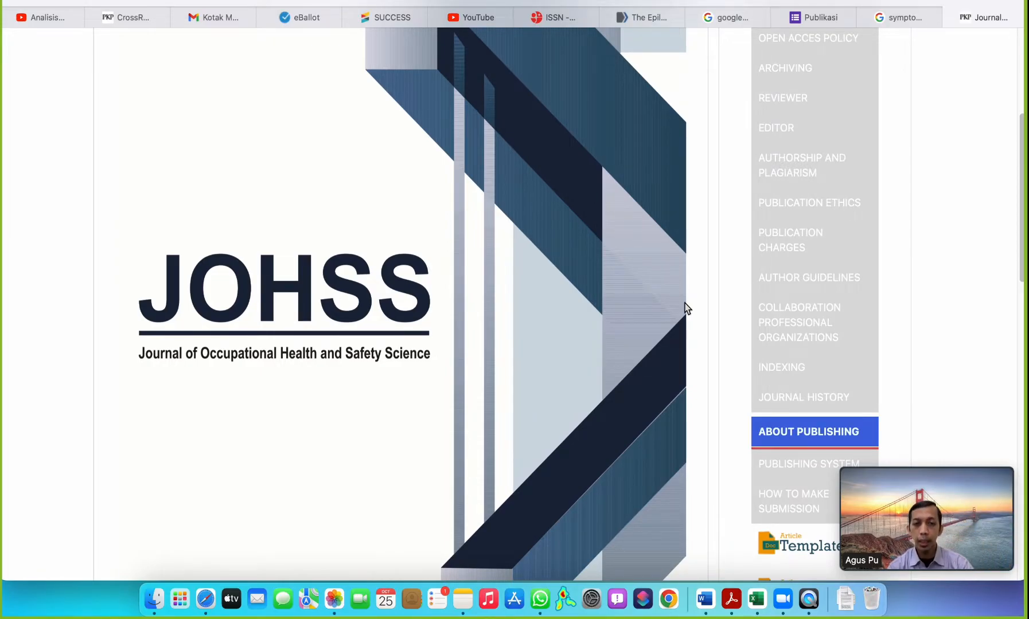
scroll(570, 251, "up", 5)
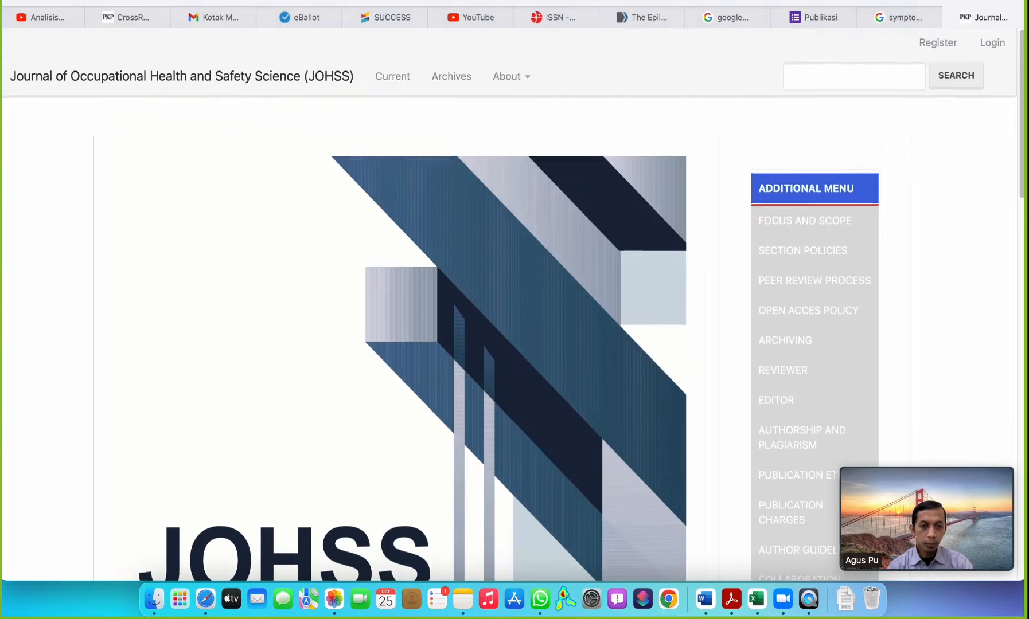
Switch to the Finder window showing the Unduhan folder and open Review_ISTISjMHS.docx in Word.
left_click(709, 600)
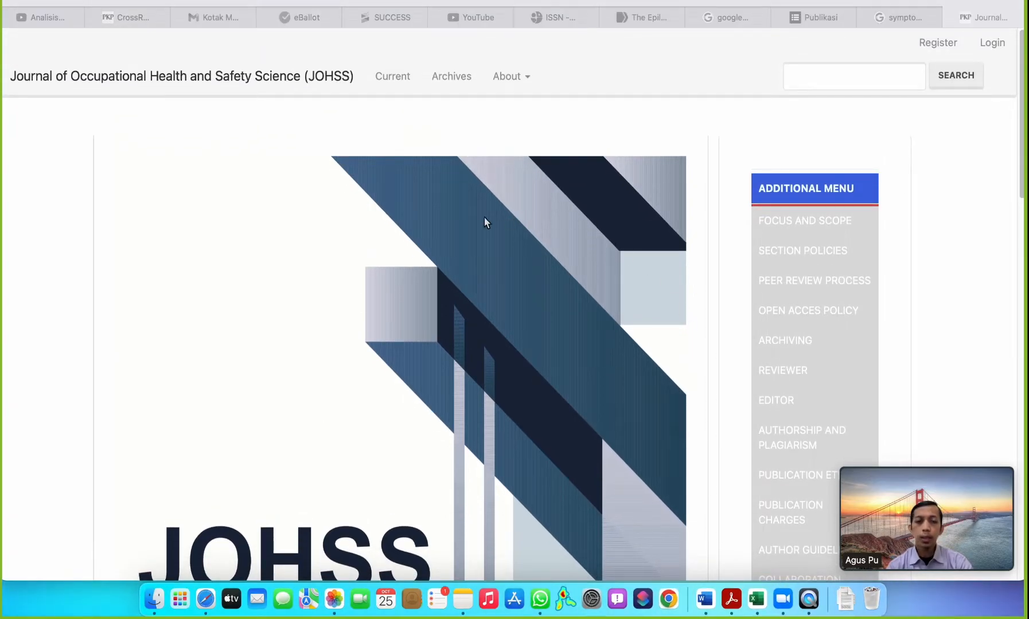
key("ctrl+Up")
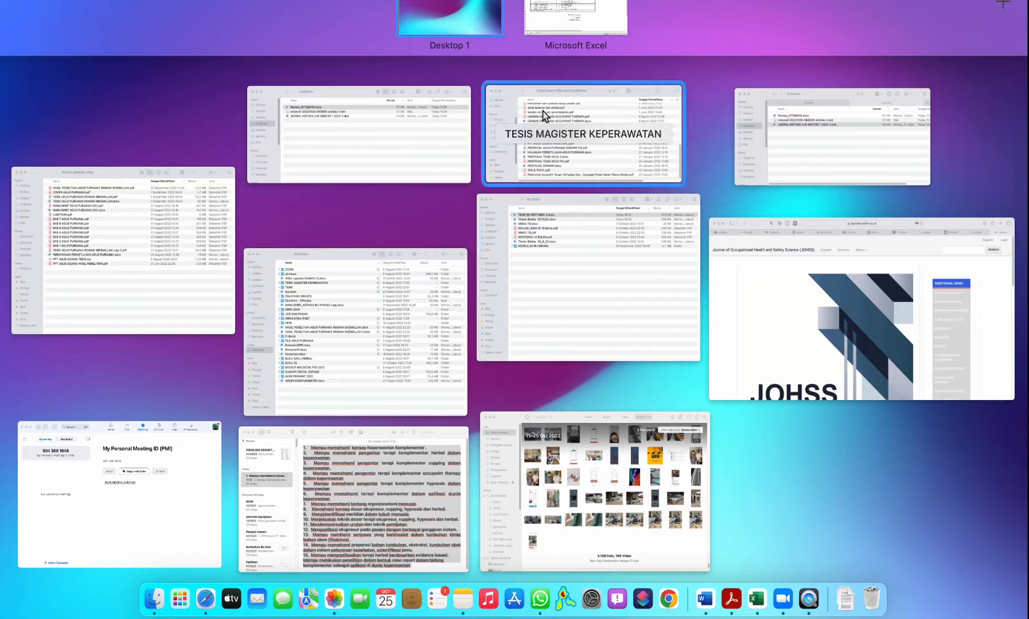
left_click(306, 155)
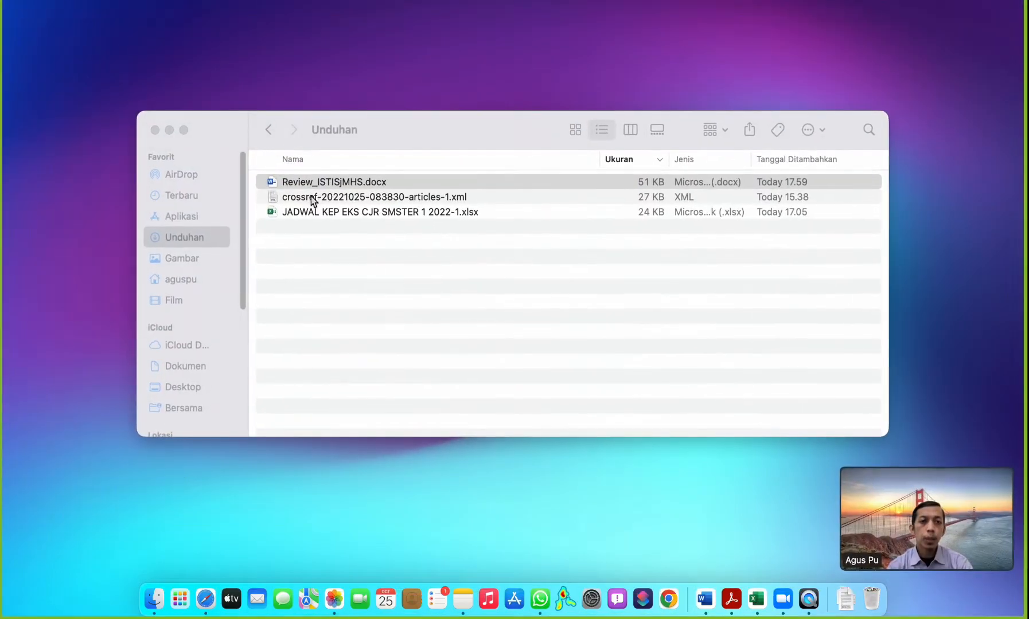
left_click(330, 184)
double_click(330, 184)
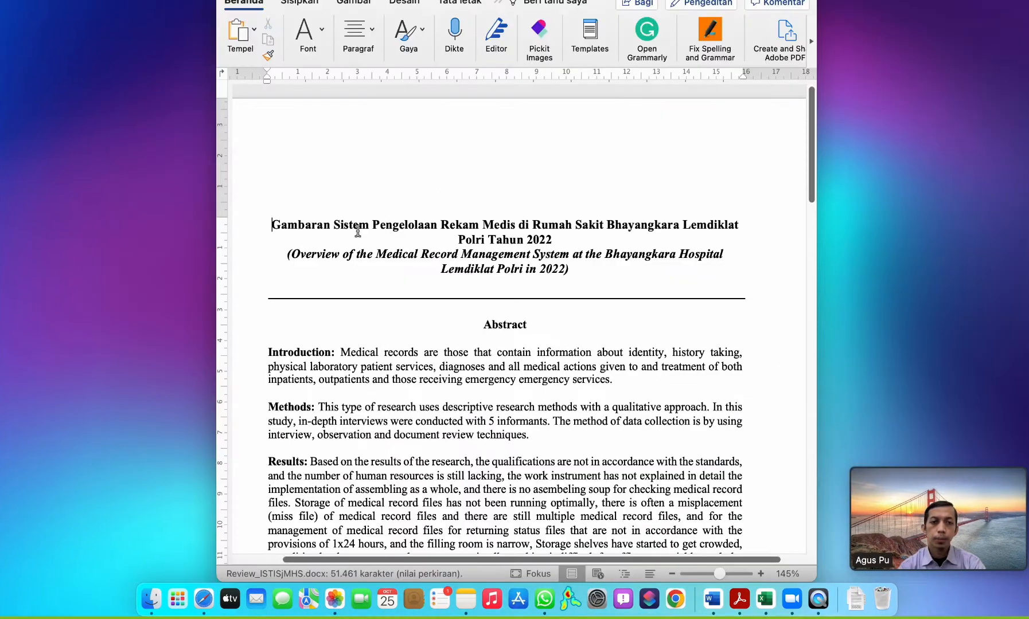
Read through the manuscript's title, abstract, keywords, Pendahuluan and Metode sections to check the article prepared for submission.
scroll(430, 283, "down", 5)
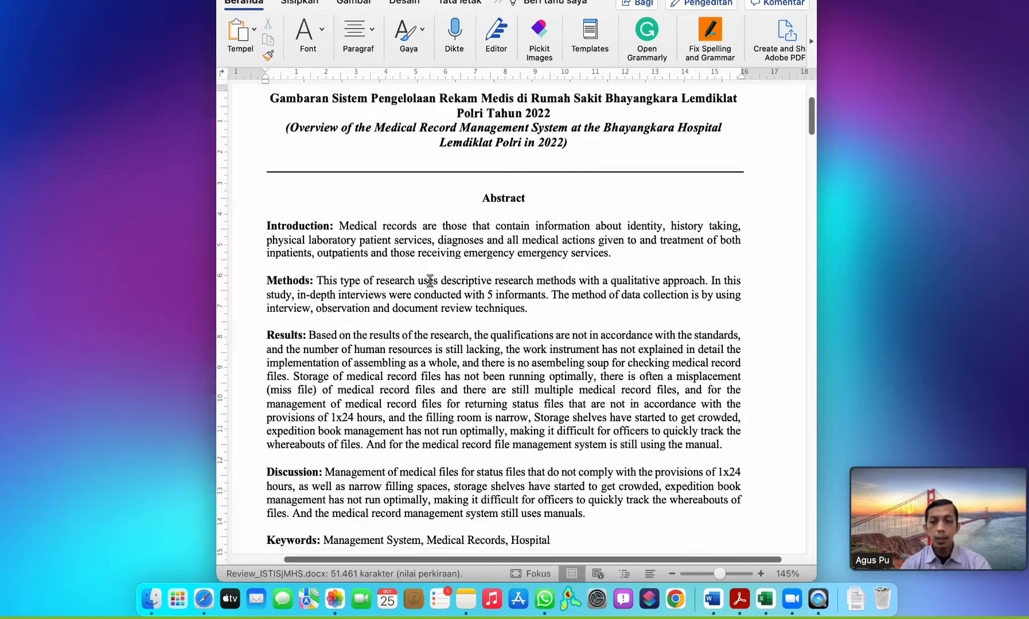
scroll(429, 281, "up", 5)
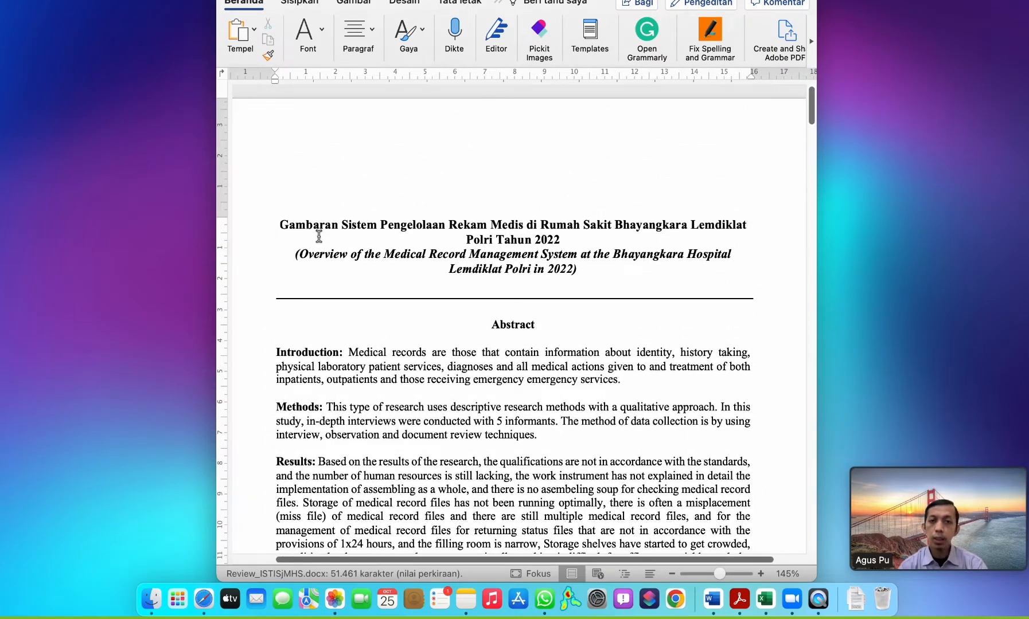
scroll(319, 236, "down", 10)
scroll(320, 371, "down", 15)
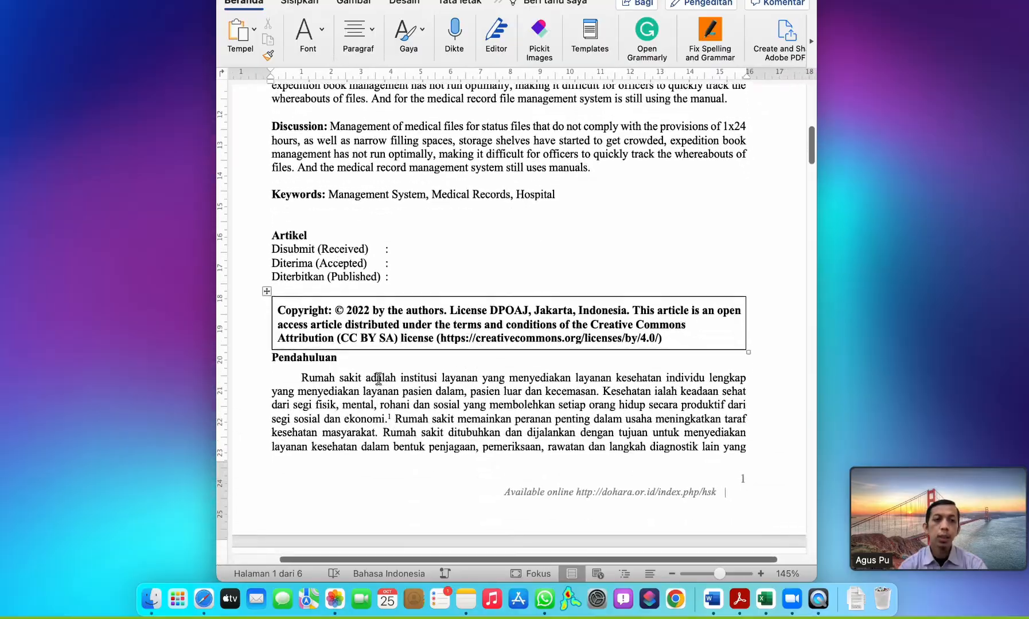
scroll(320, 372, "down", 15)
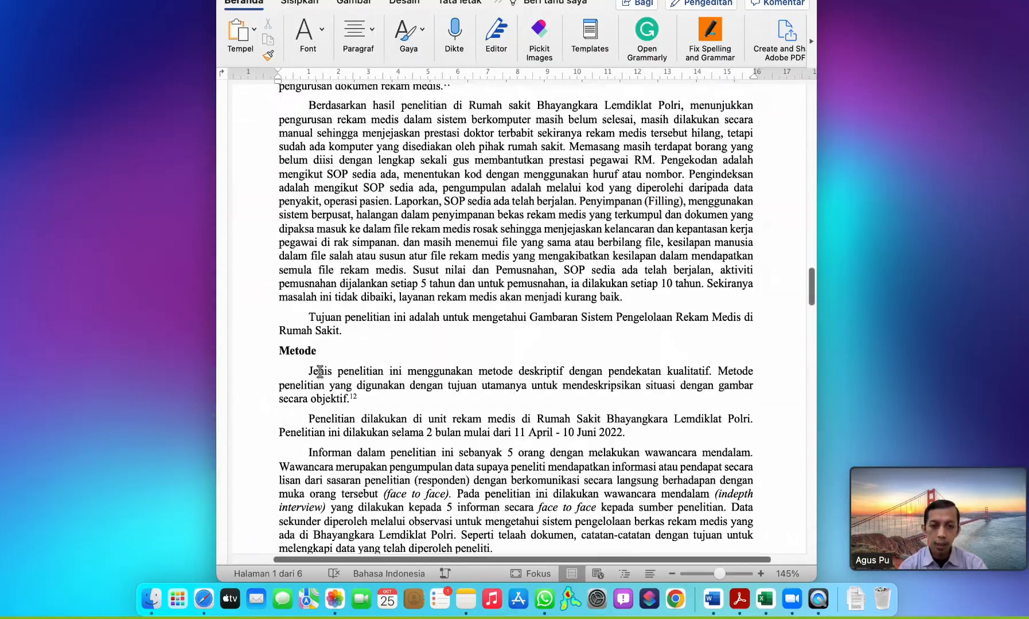
scroll(320, 371, "up", 10)
scroll(320, 371, "up", 20)
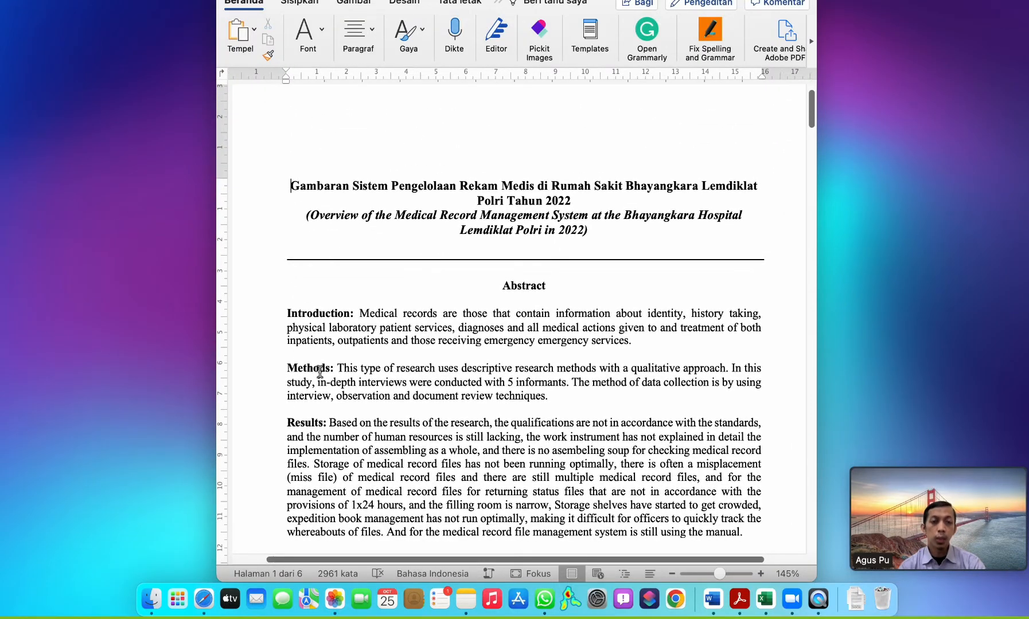
scroll(320, 372, "right", 2)
scroll(319, 371, "left", 2)
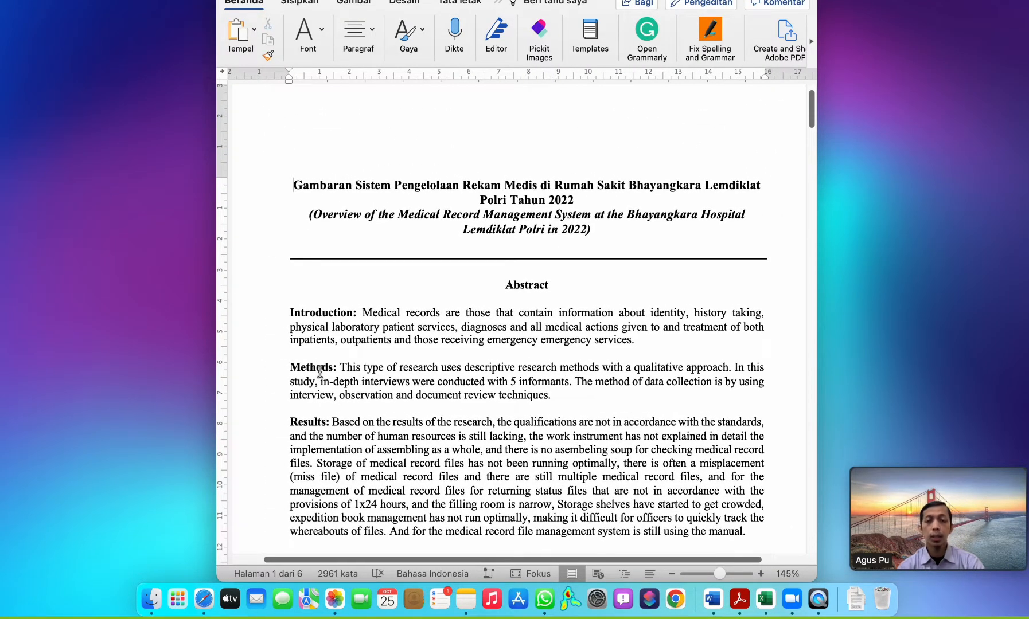
scroll(320, 372, "down", 1)
scroll(320, 371, "right", 1)
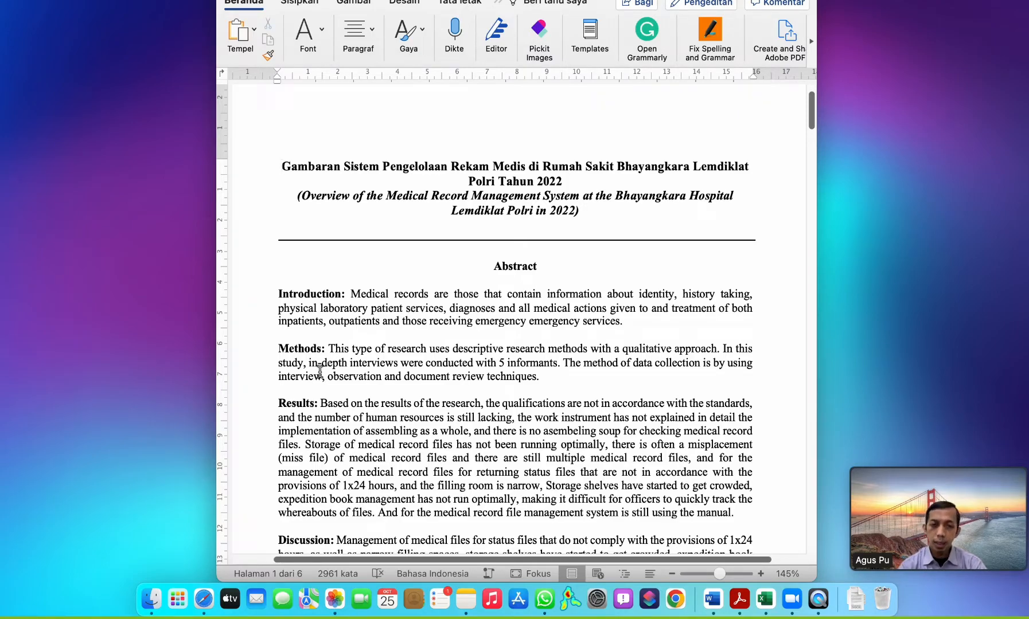
scroll(299, 381, "down", 1)
scroll(300, 381, "left", 1)
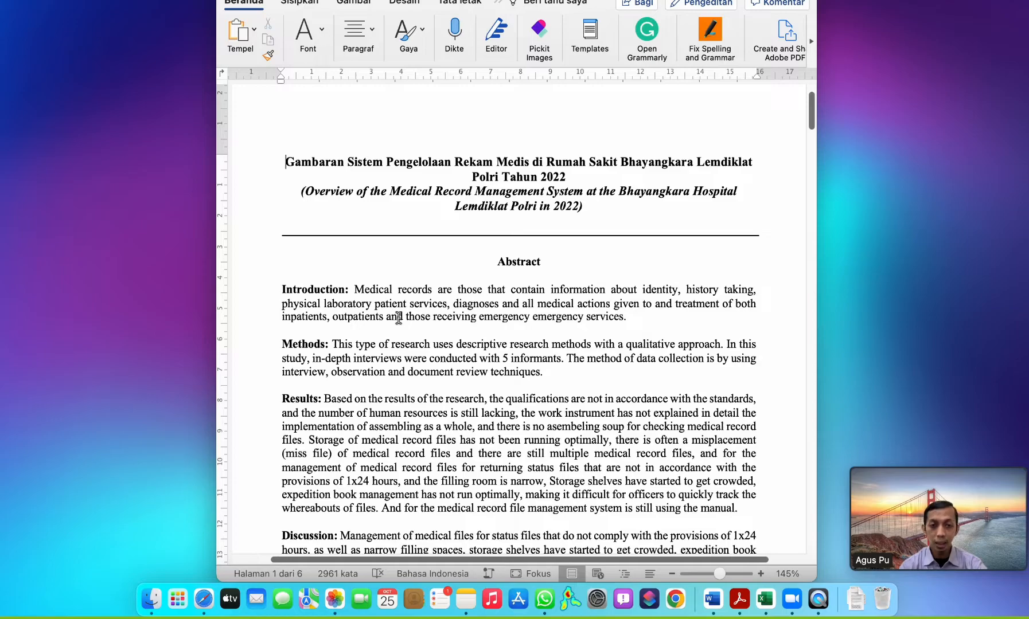
scroll(442, 282, "down", 2)
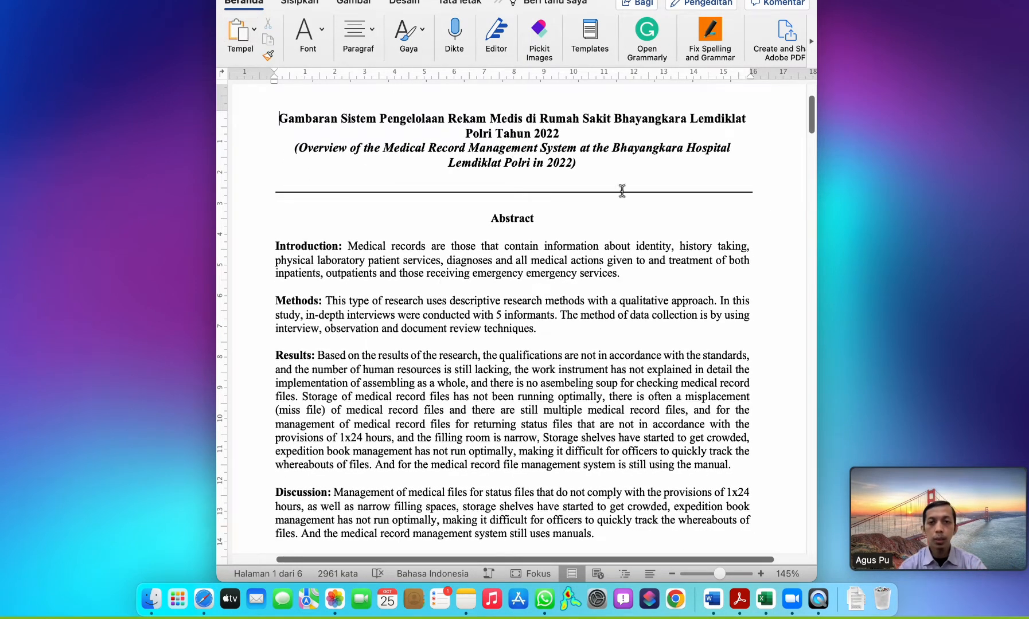
Widen the manuscript window on both sides so it spans the full width of the screen.
left_click_drag(817, 278, 1027, 278)
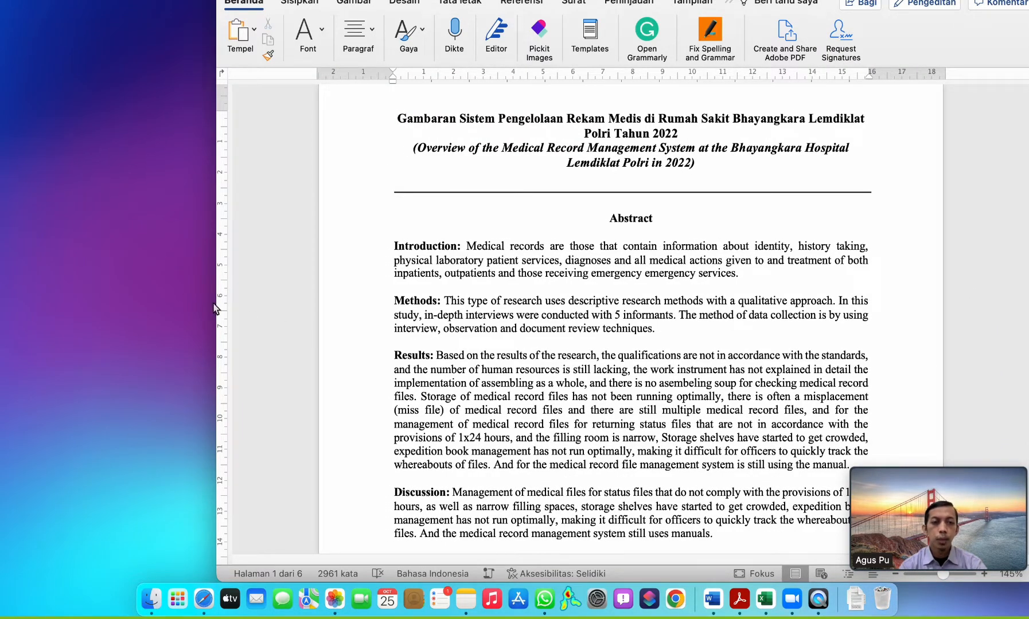
left_click_drag(191, 300, 3, 292)
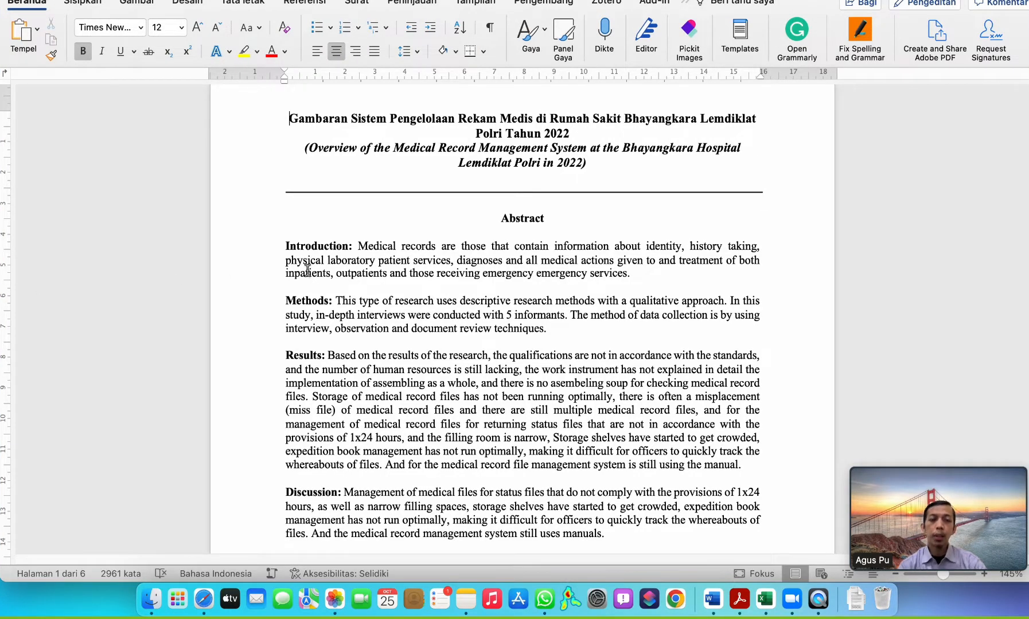
scroll(307, 270, "up", 1)
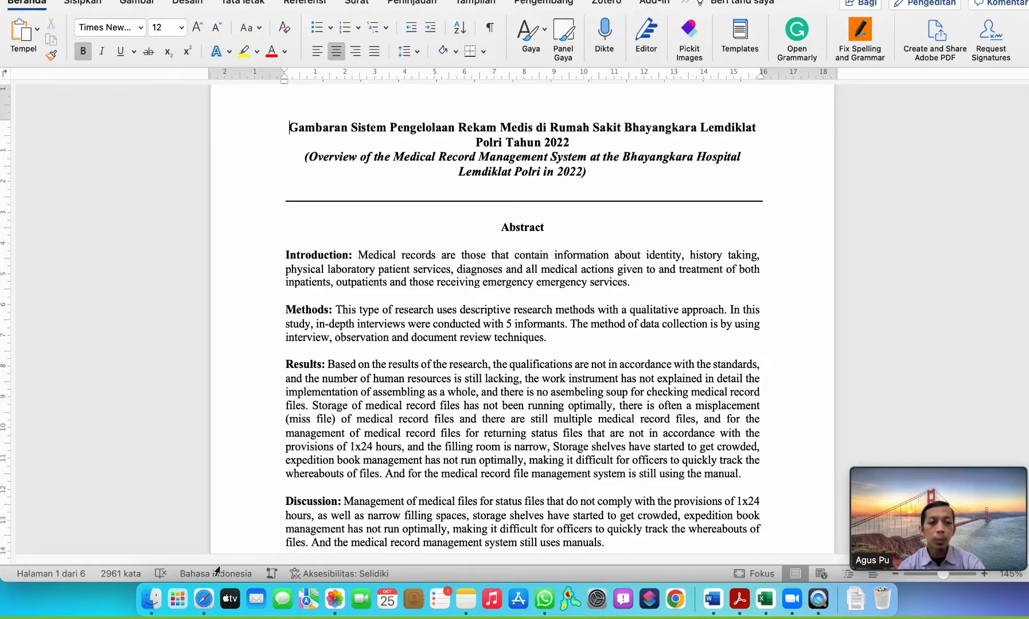
Switch to Safari and open the Register page of the JOHSS journal site.
left_click(205, 605)
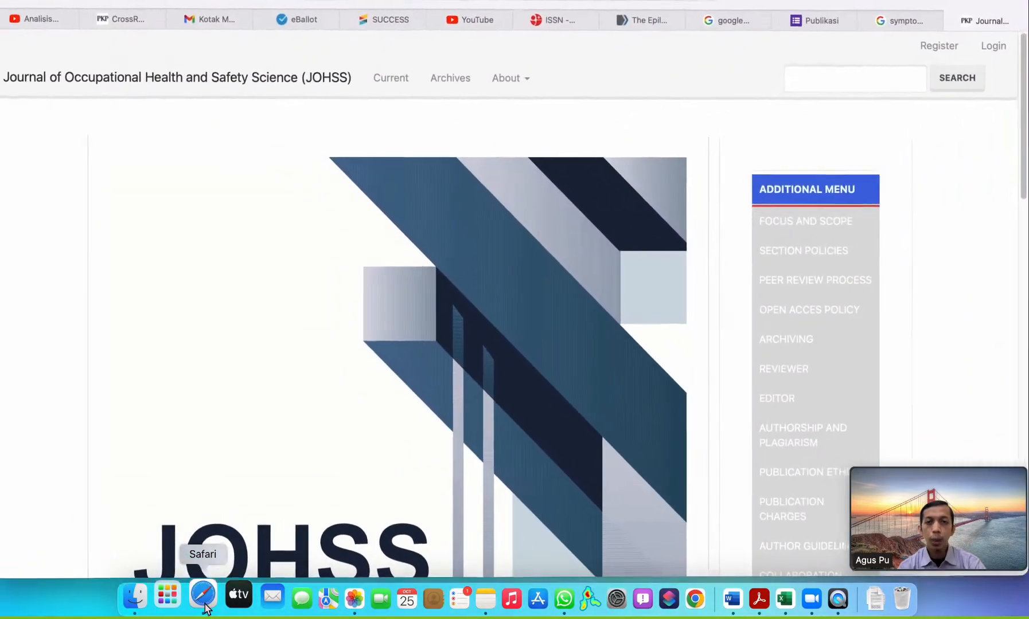
scroll(608, 315, "down", 1)
scroll(595, 333, "up", 1)
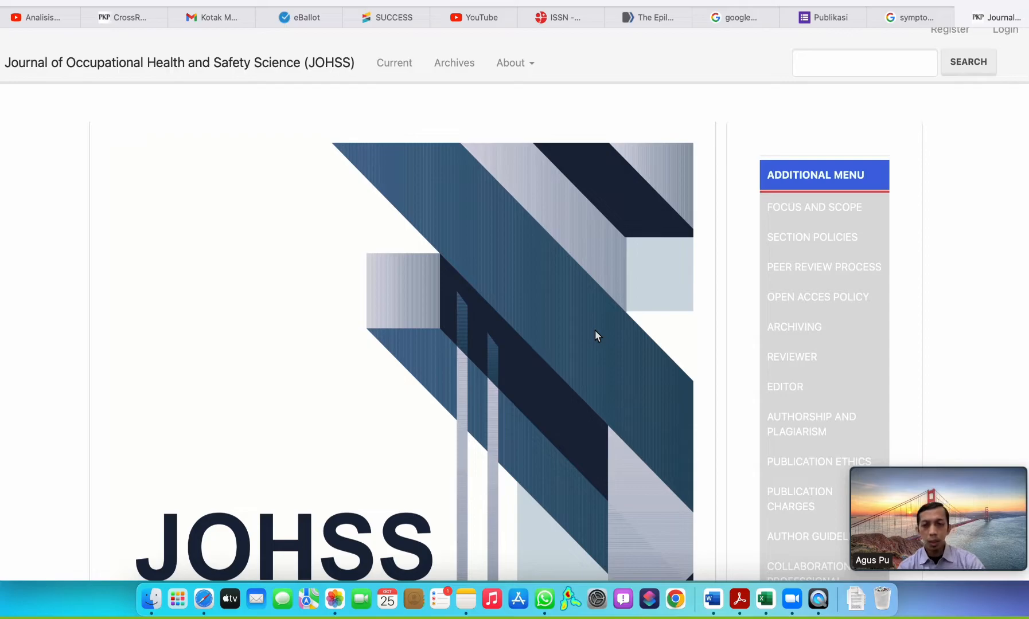
scroll(927, 57, "up", 1)
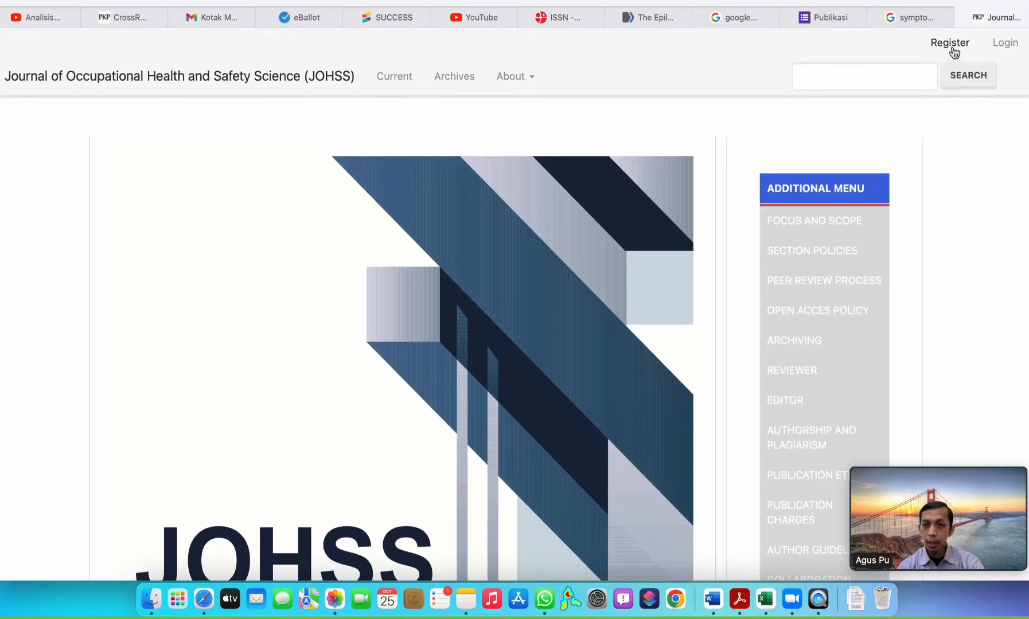
left_click(950, 43)
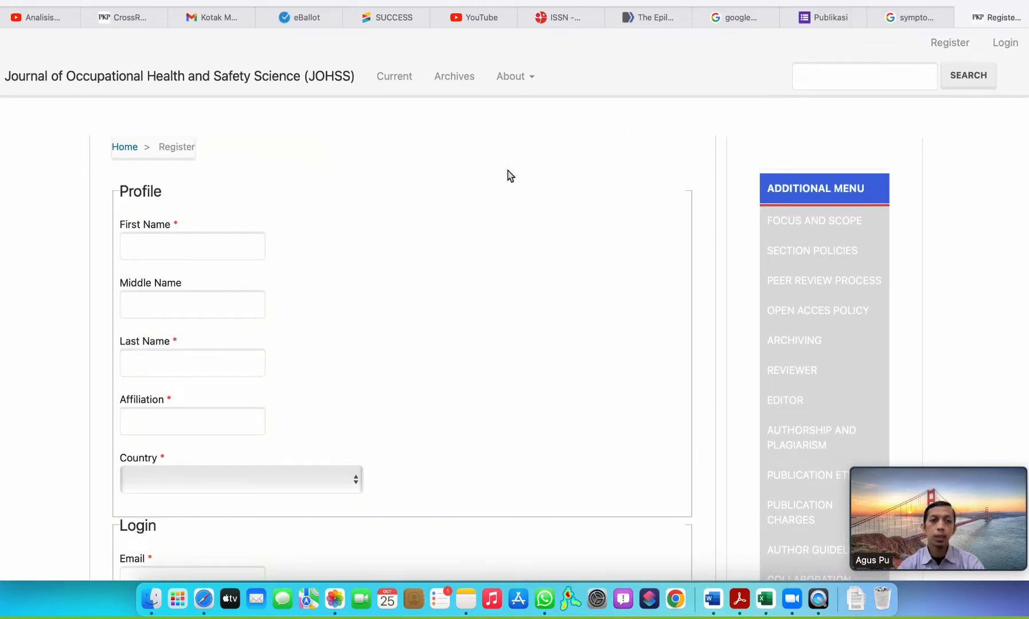
Enter the author's first name and last name in the registration profile, leaving the middle name empty.
scroll(190, 264, "down", 3)
scroll(190, 264, "up", 3)
scroll(190, 264, "down", 1)
left_click(187, 261)
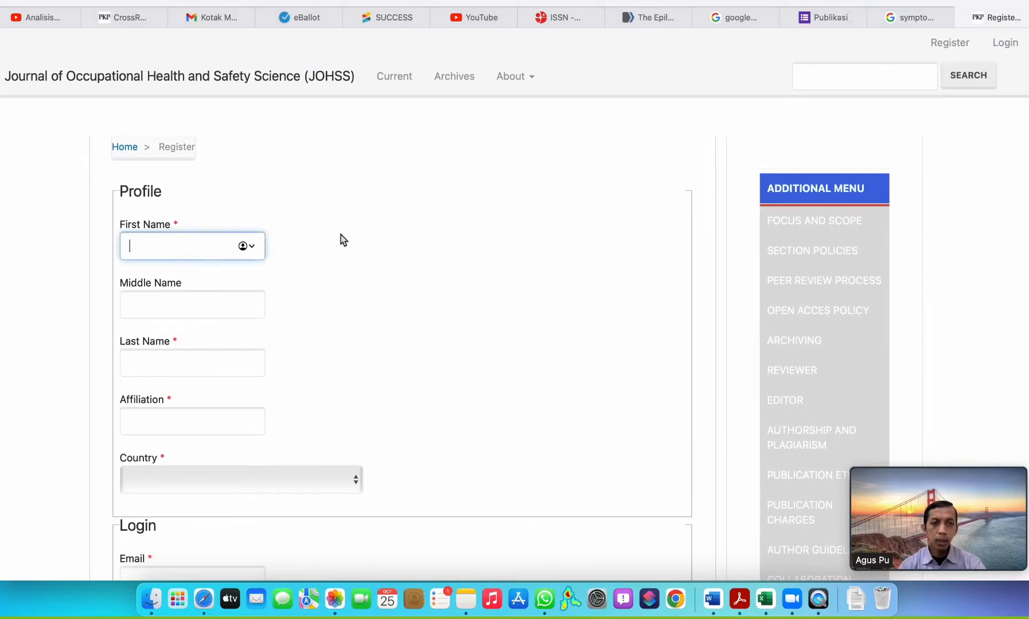
scroll(342, 238, "down", 2)
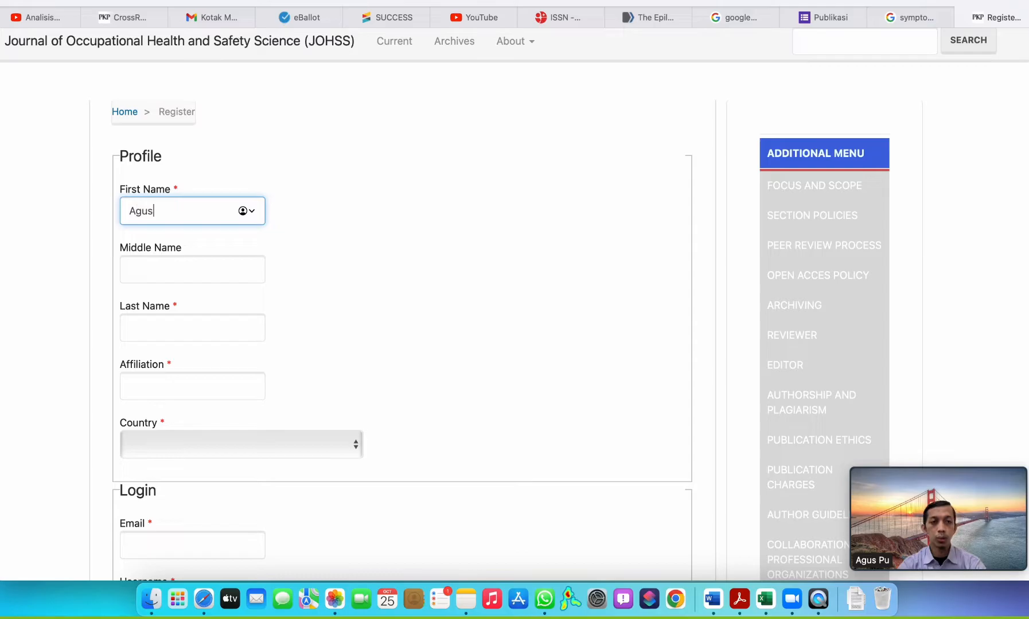
key("Tab")
key("Tab")
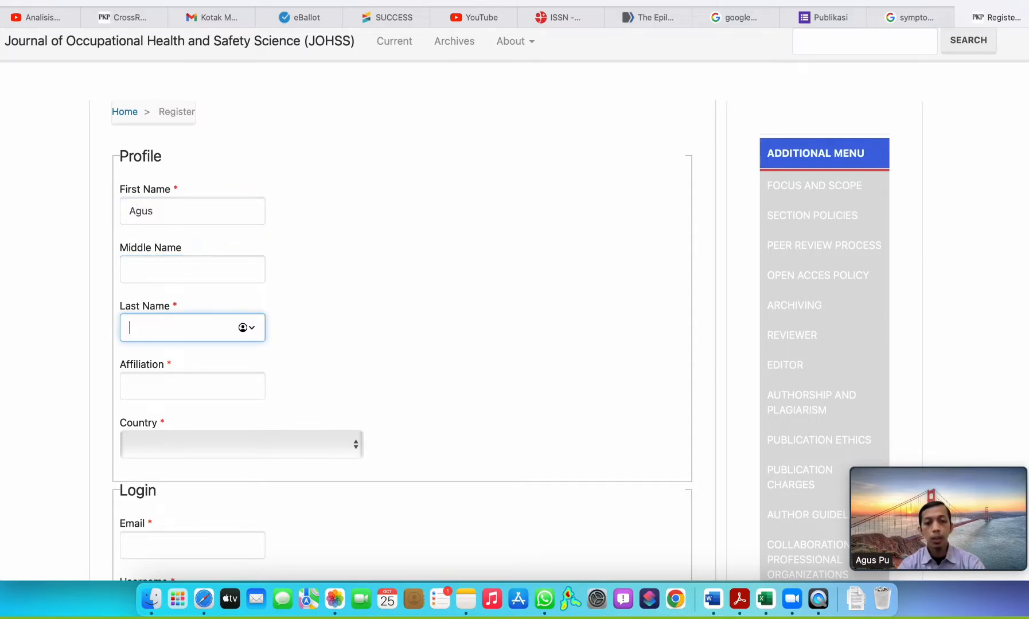
type("Purnama")
key("Tab")
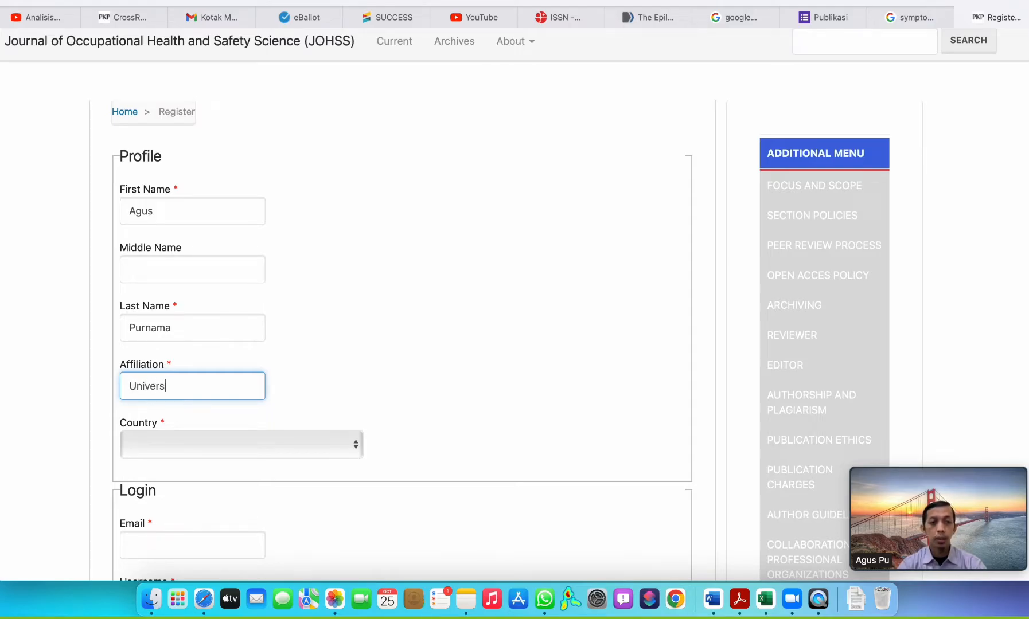
Set the profile's affiliation to Universitas Indonesia Maju (UIMA) and the country to Indonesia.
type("Indone")
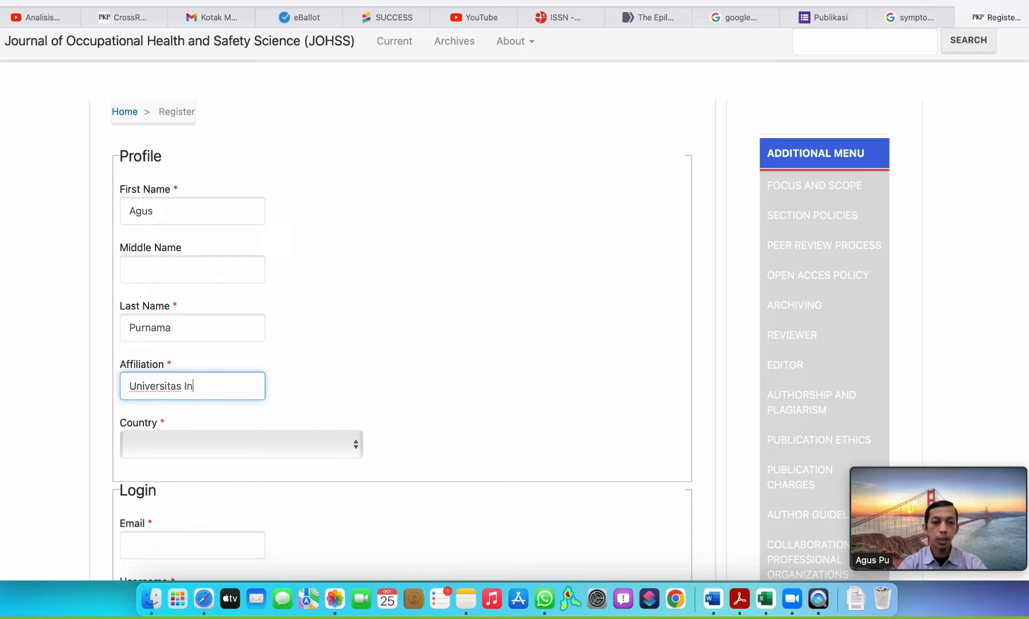
type("Maj")
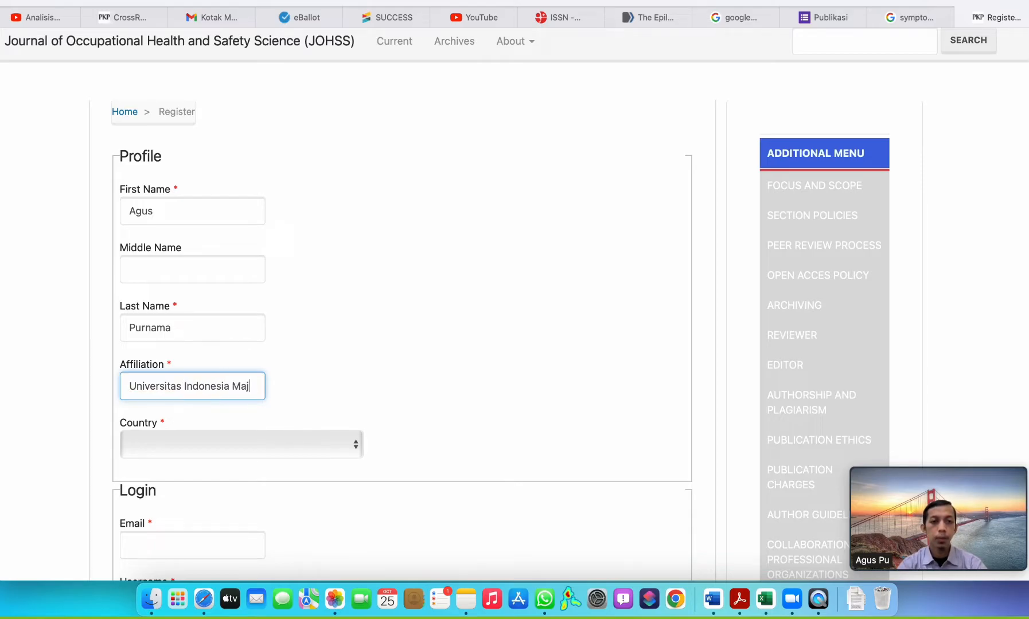
type("u ()UIMA")
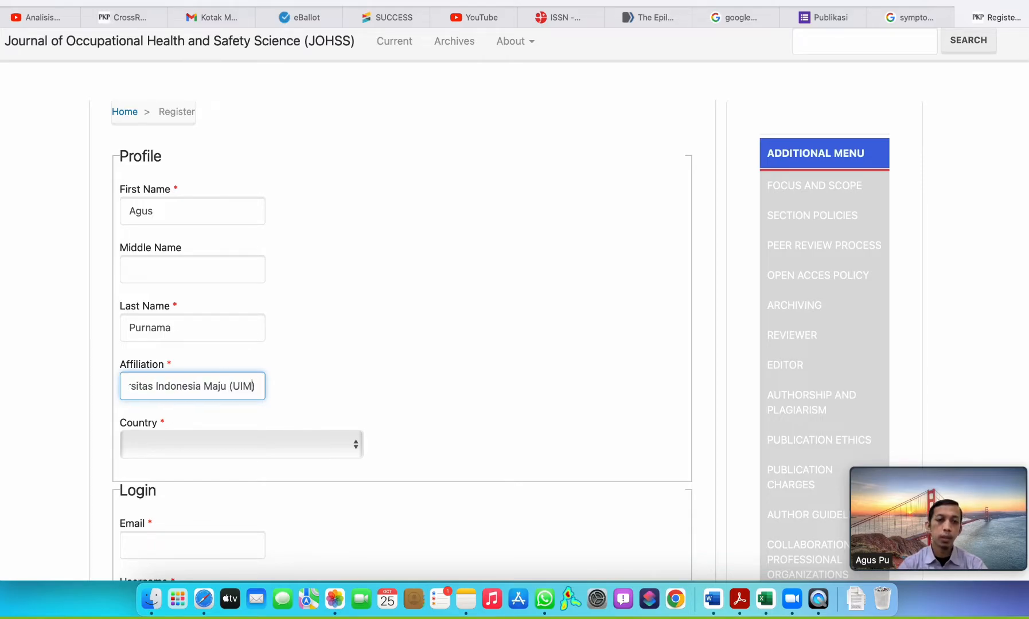
left_click(228, 435)
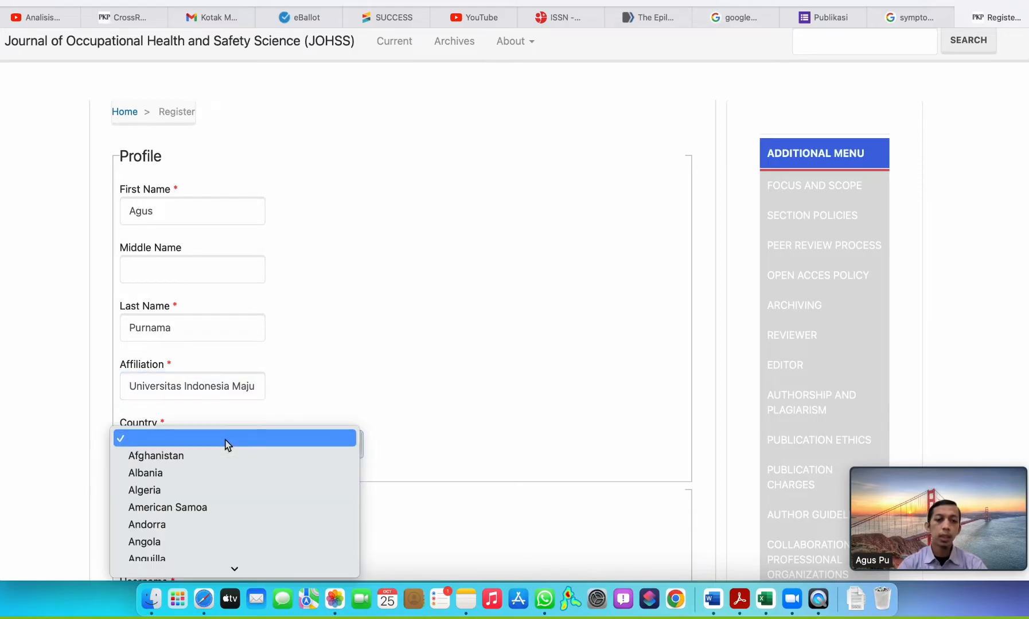
type("indo")
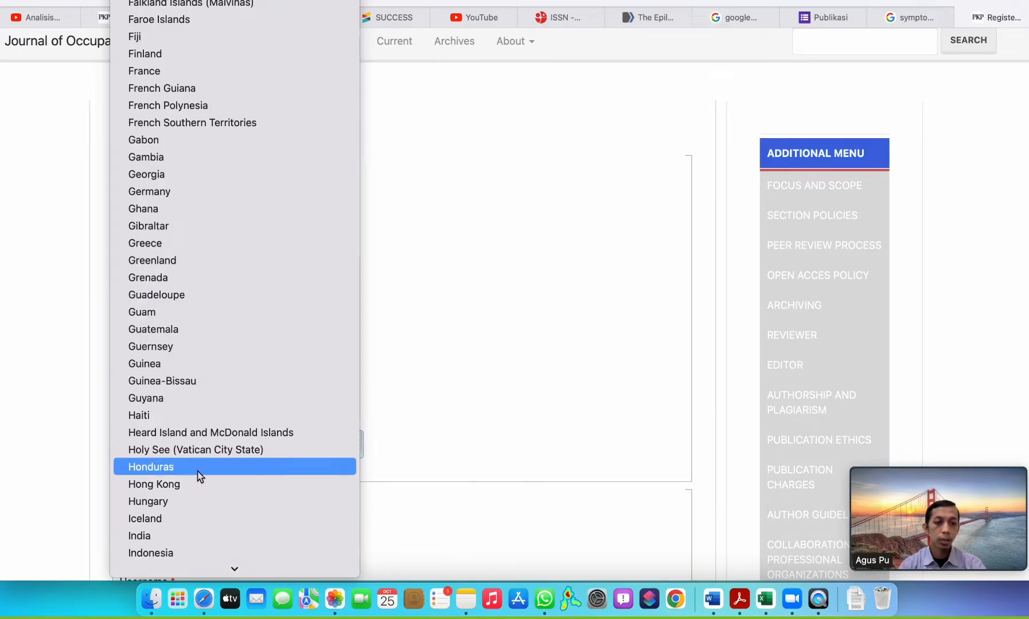
left_click(170, 552)
Enter the author's email address and a username in the login section of the registration form.
scroll(340, 447, "down", 3)
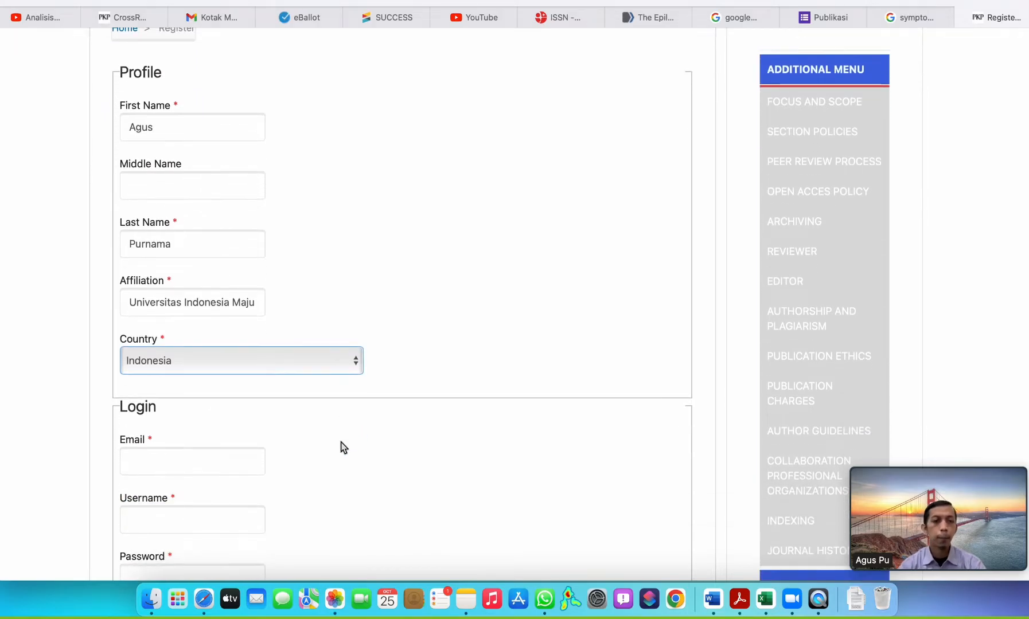
left_click(184, 467)
scroll(330, 427, "down", 2)
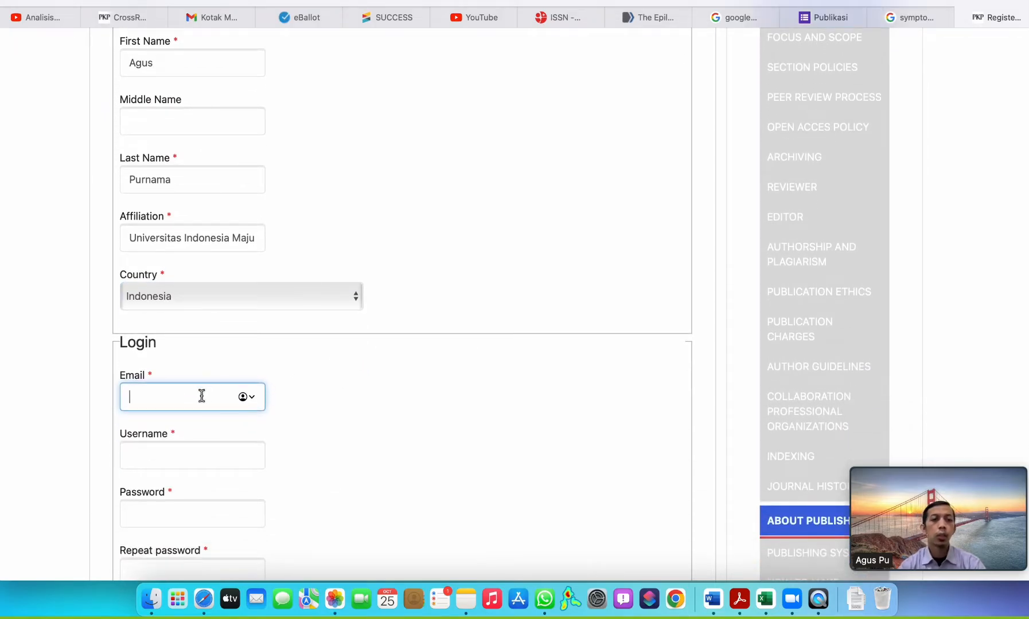
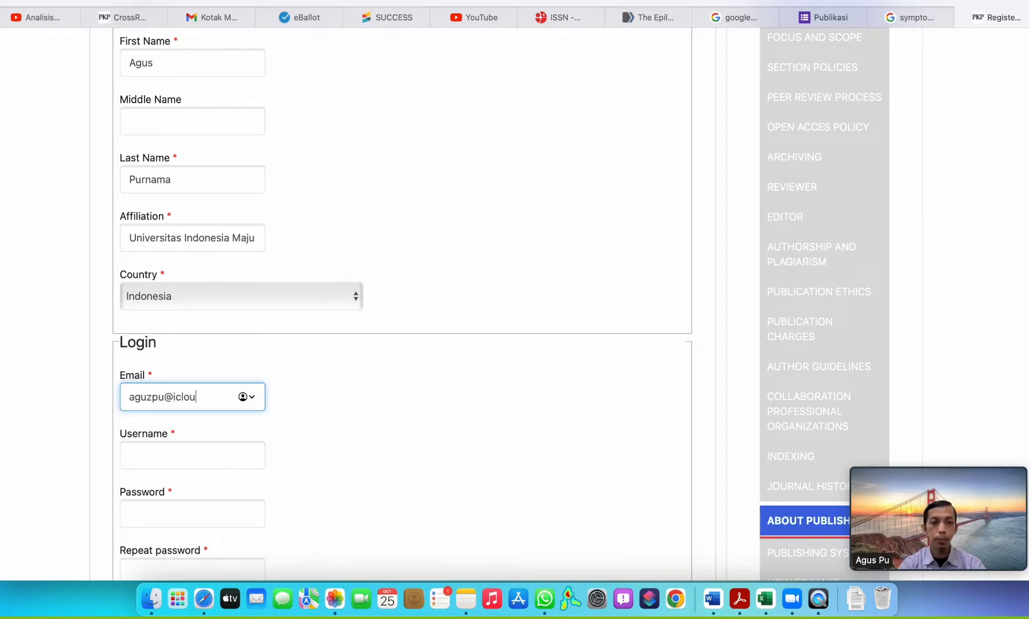
key("Tab")
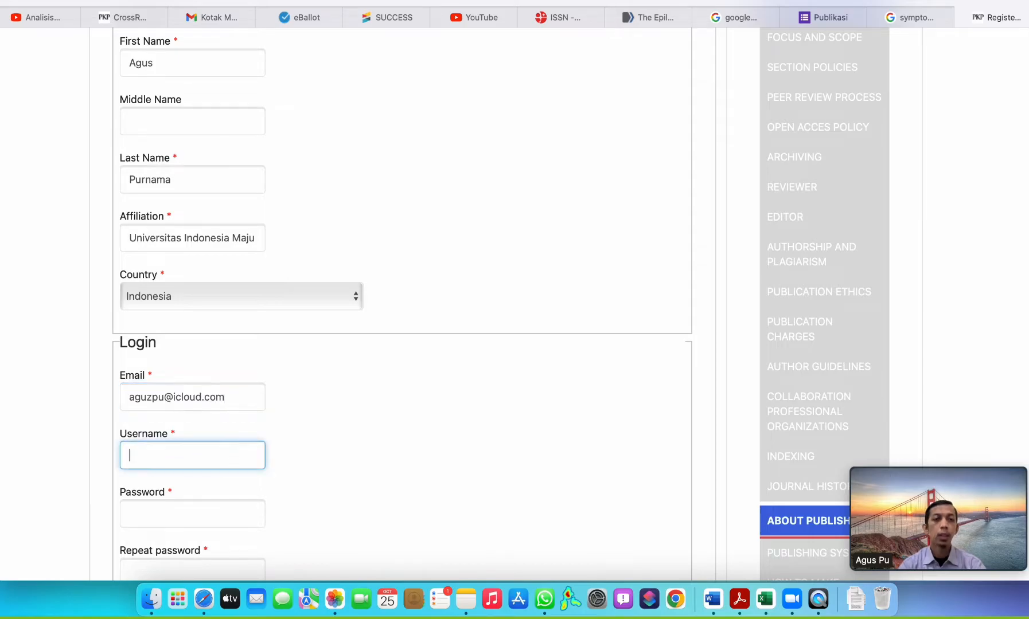
scroll(402, 304, "down", 2)
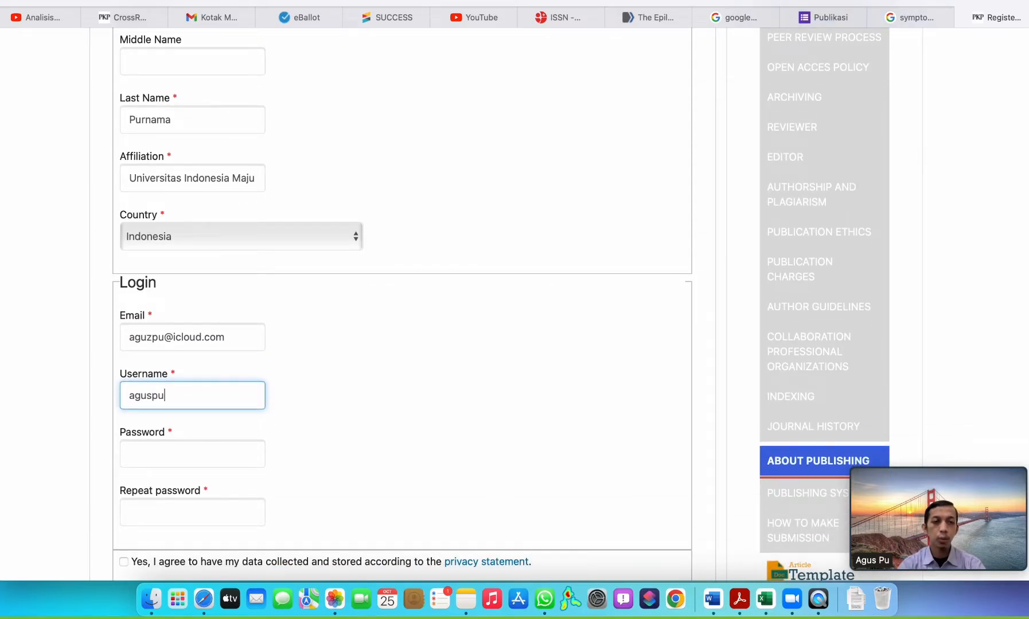
key("Tab")
Decline the browser's suggested strong password and choose to set a self-made password instead.
scroll(208, 285, "down", 8)
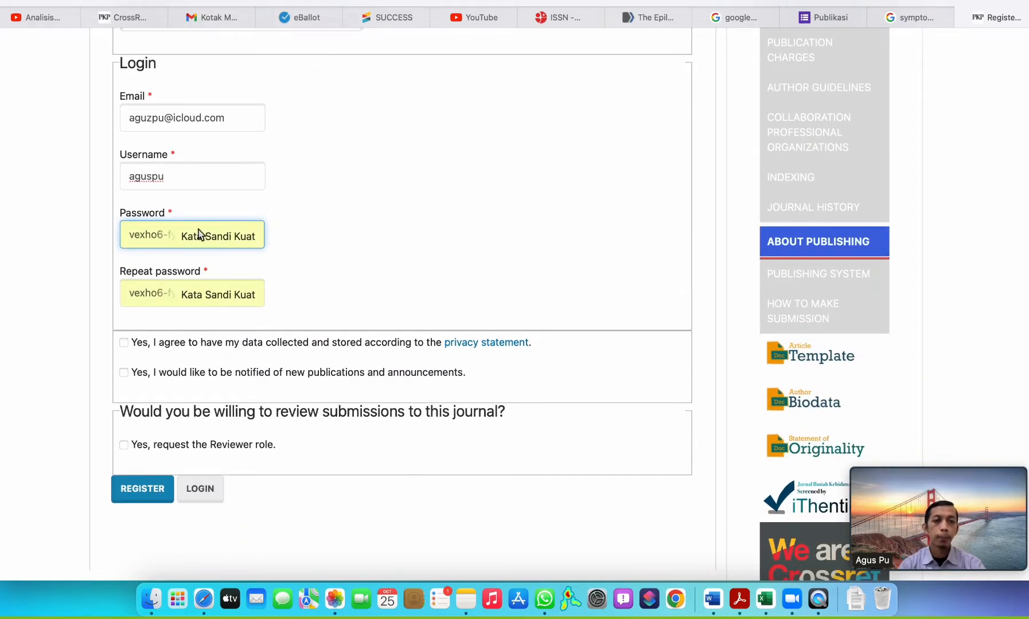
left_click(193, 172)
scroll(191, 291, "down", 8)
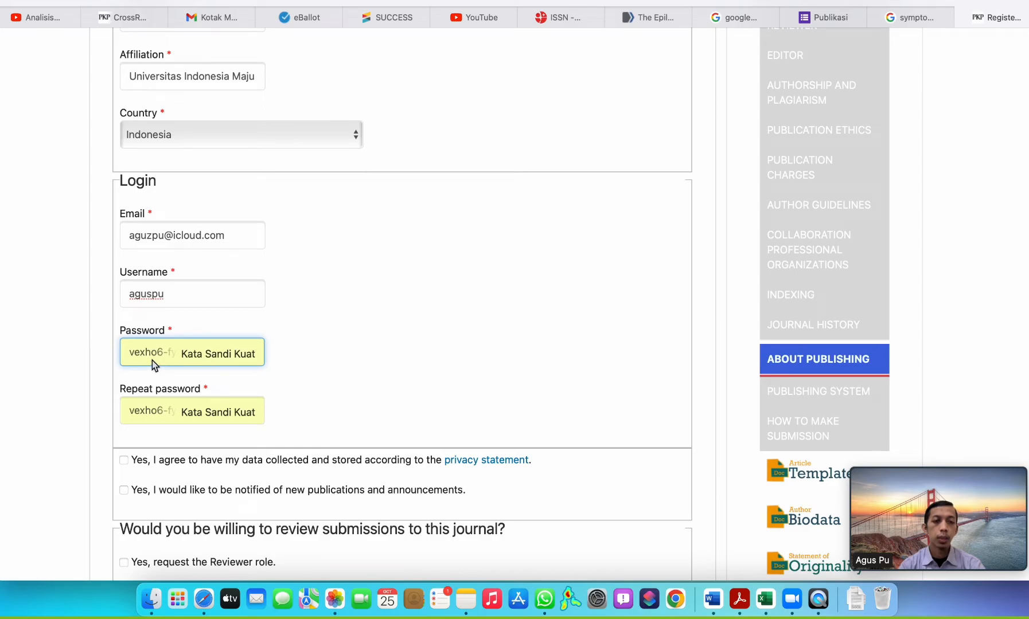
left_click(229, 413)
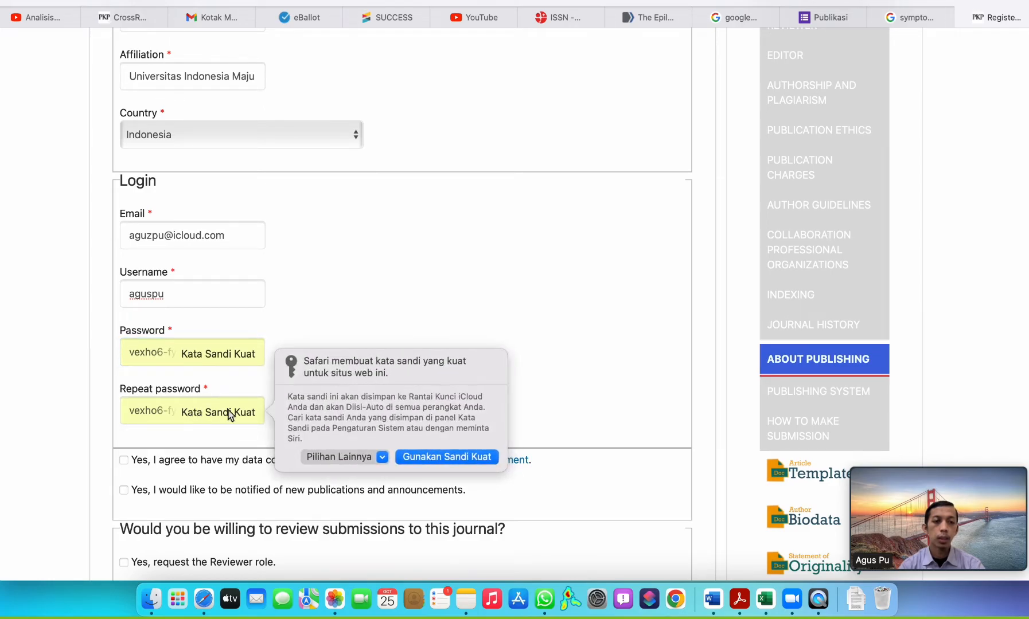
left_click(351, 454)
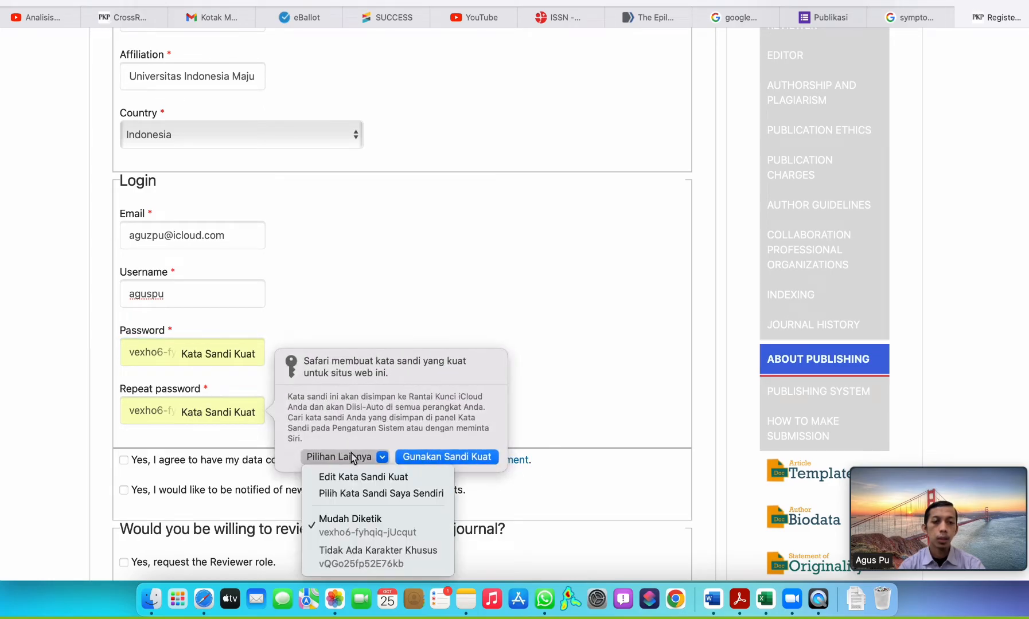
left_click(356, 493)
Enter the self-chosen account password in the Password field, clearing and retyping any mistyped attempts.
left_click(178, 359)
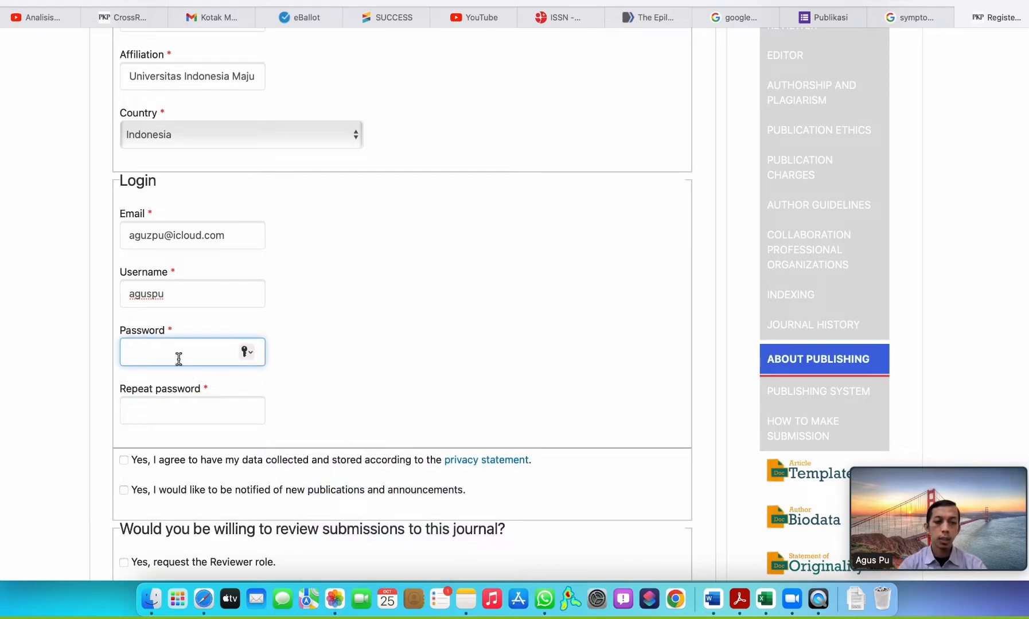
type("••")
key("BackSpace")
key("BackSpace")
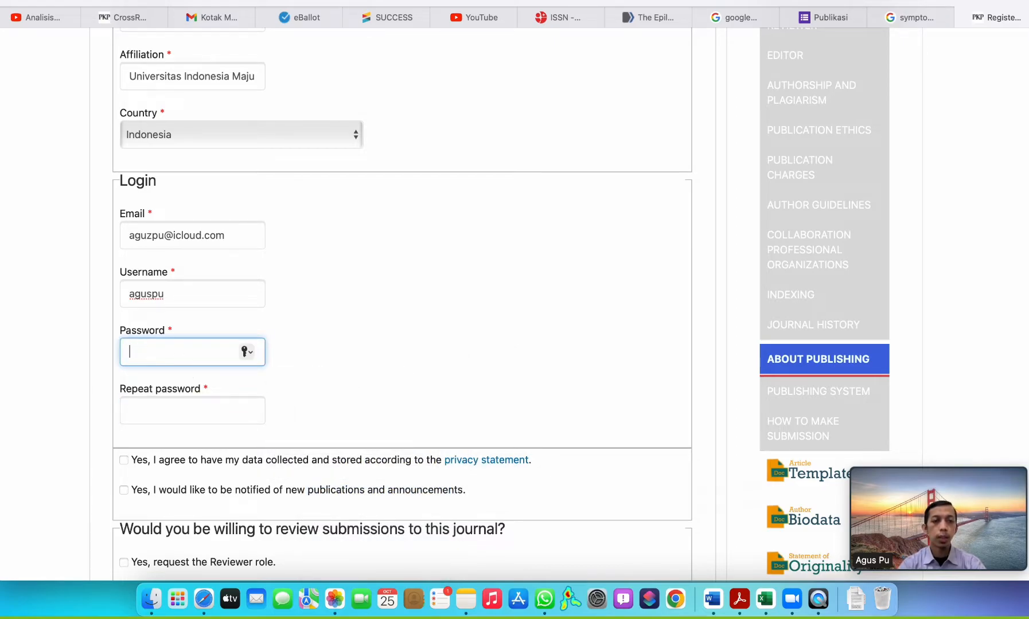
type("••")
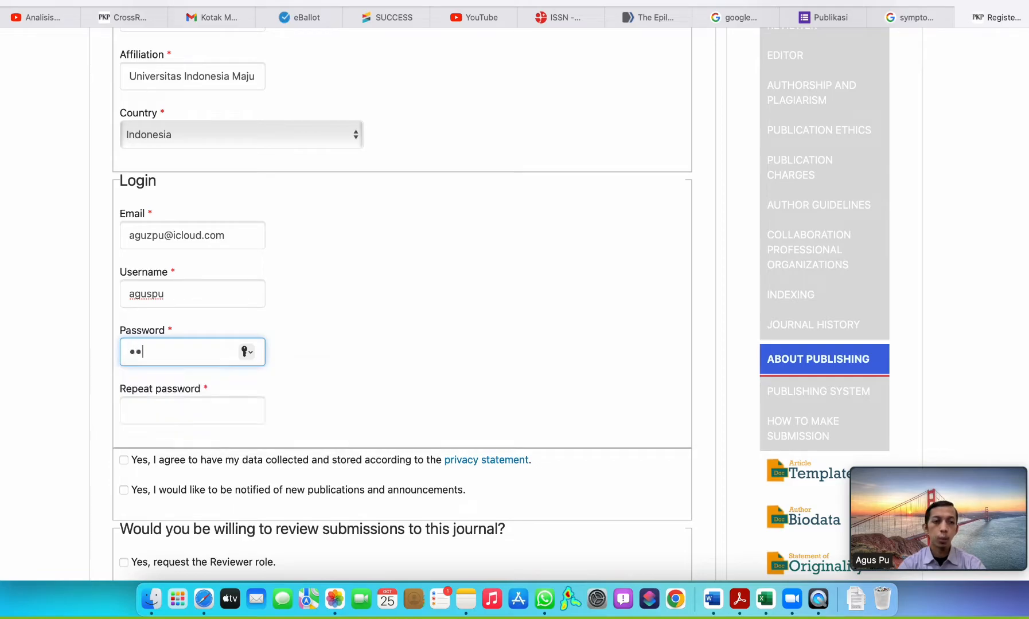
type("••••")
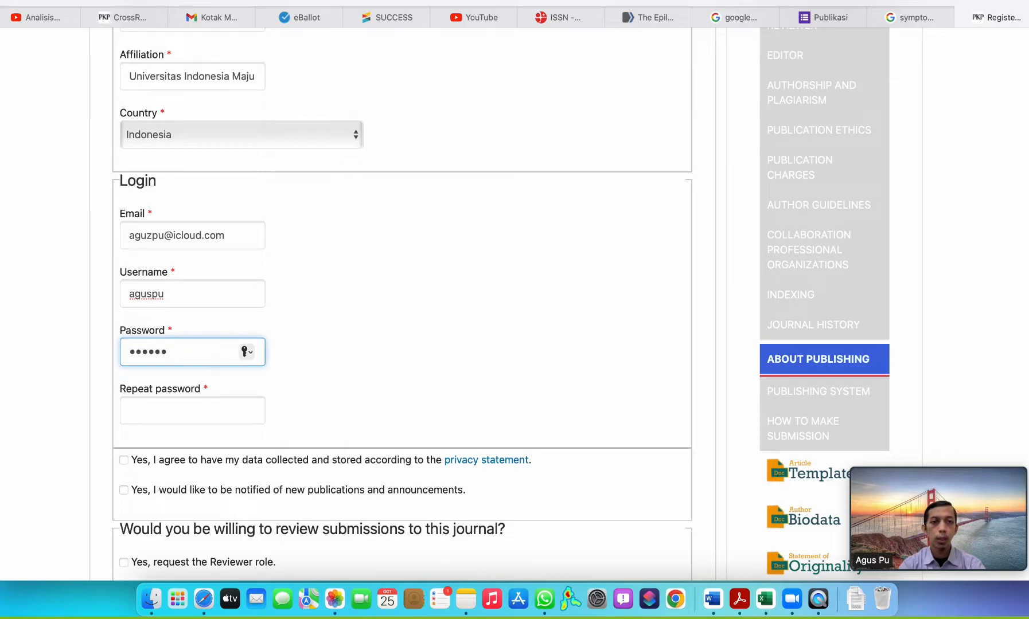
key("BackSpace")
key("BackSpace")
key("BackSpace")
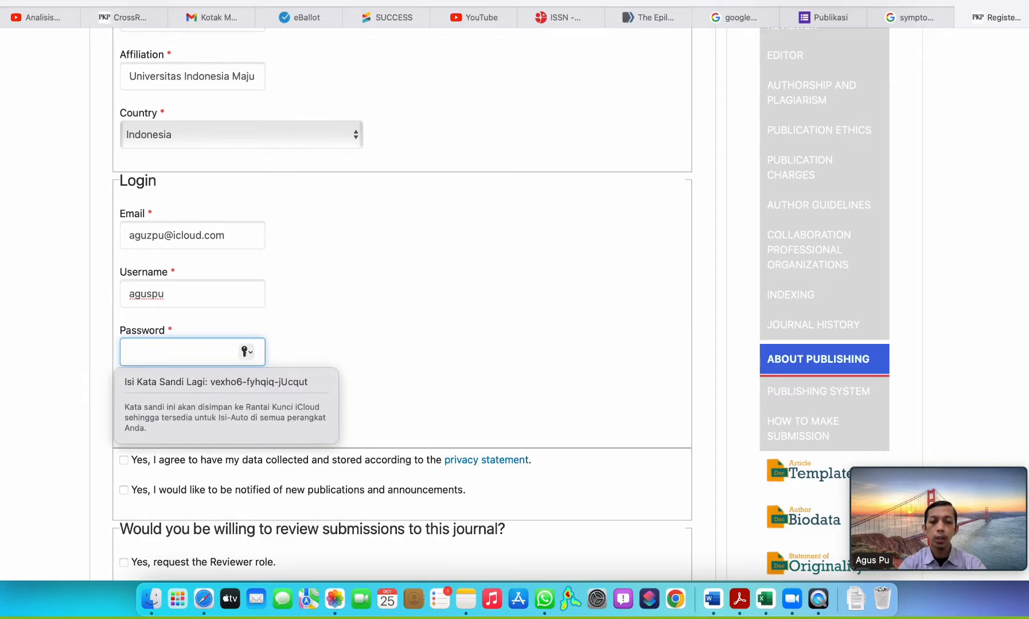
type("••••••••")
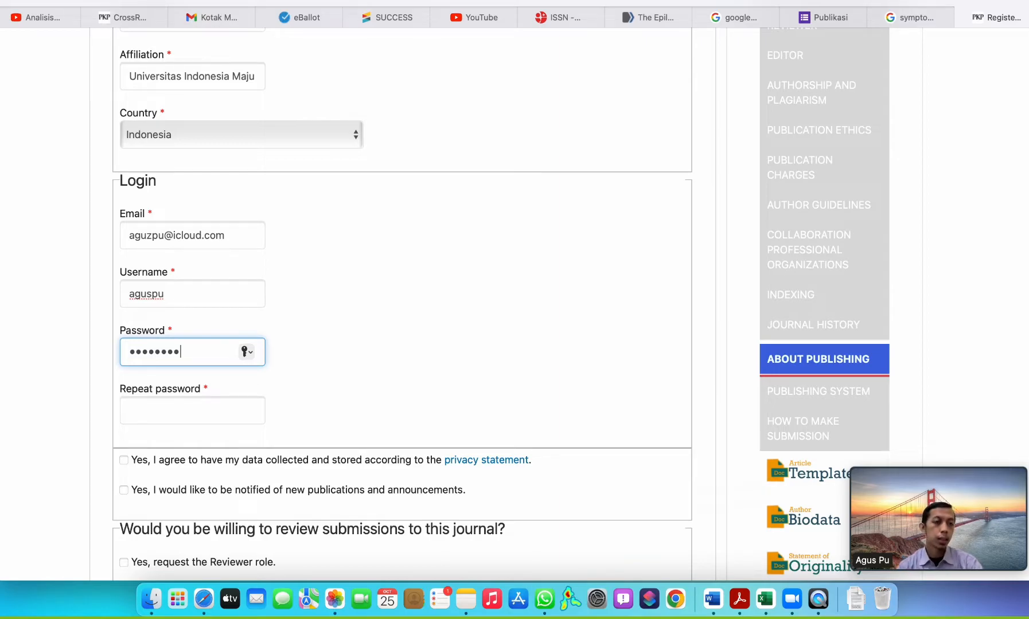
Enter the same account password again in the Repeat password field.
left_click(173, 418)
type("••")
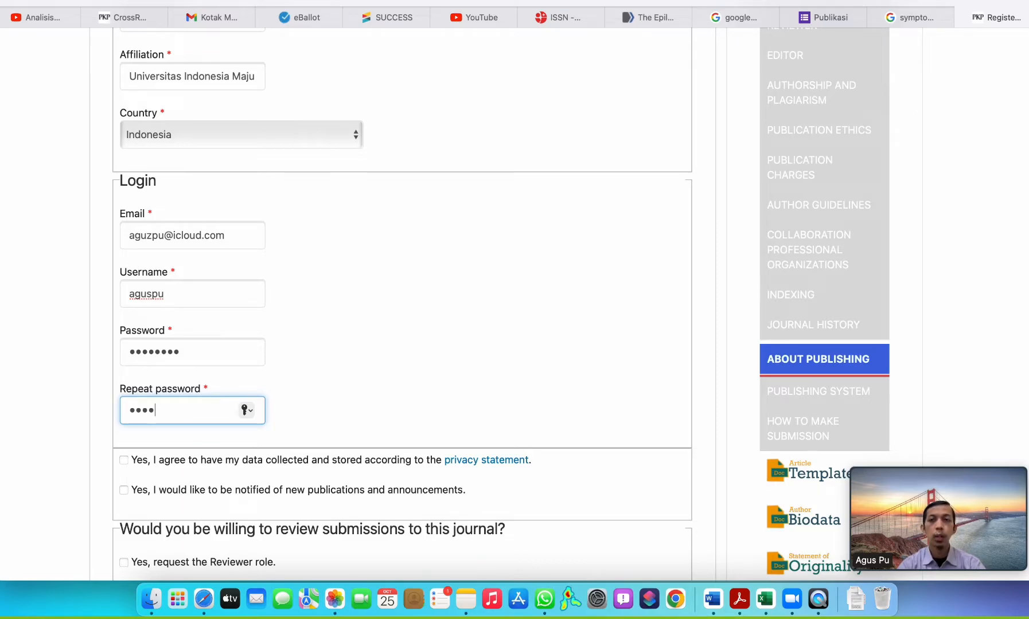
type("••••••")
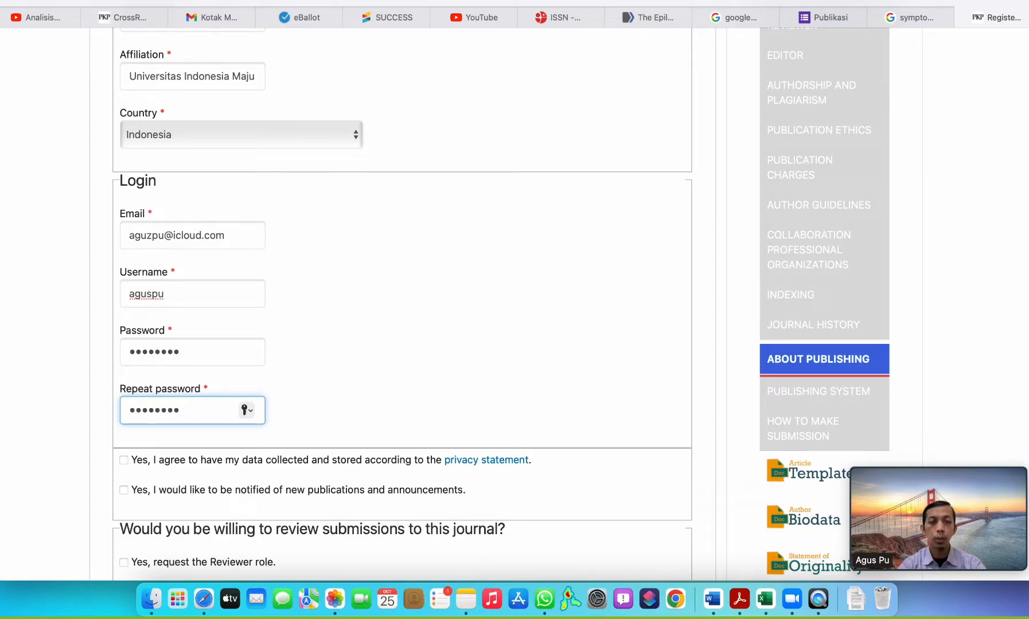
key("BackSpace")
key("BackSpace")
type("••")
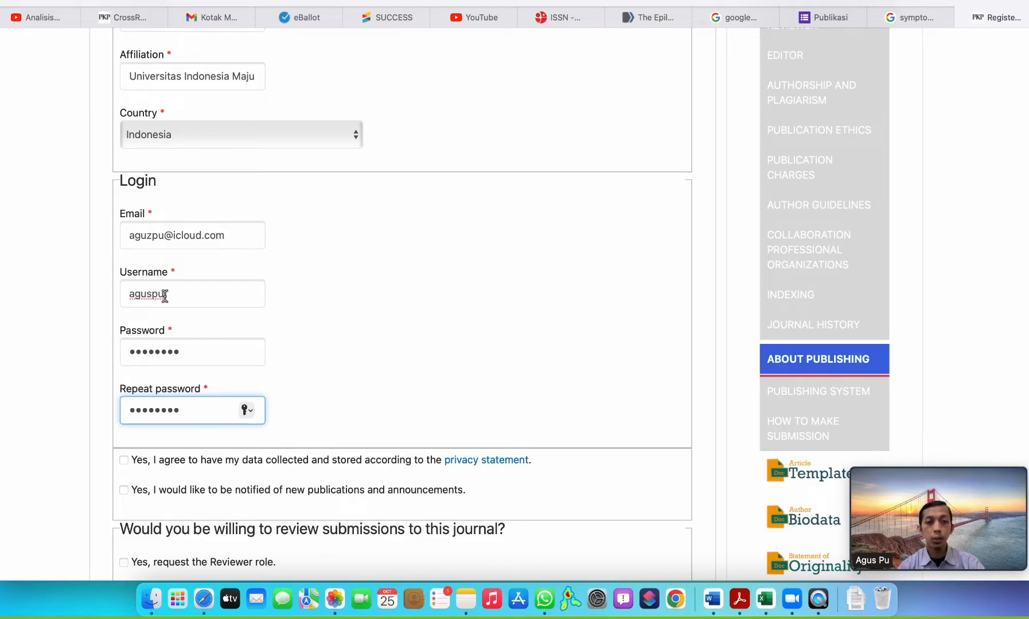
Agree to the data collection under the privacy statement and opt in to notifications of new publications and announcements.
scroll(147, 296, "up", 1)
scroll(148, 296, "up", 5)
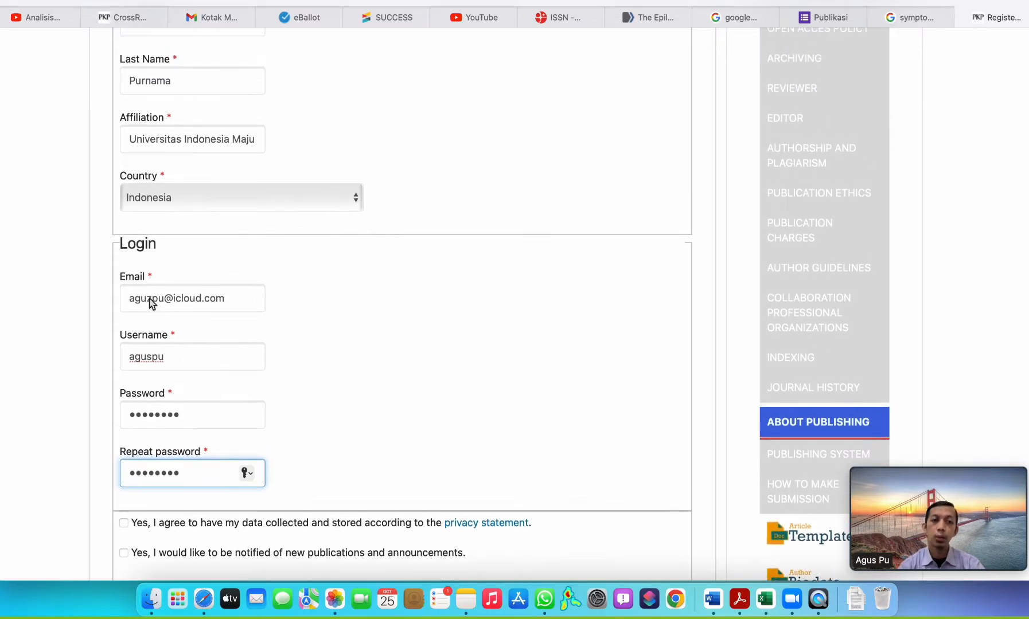
scroll(151, 304, "up", 2)
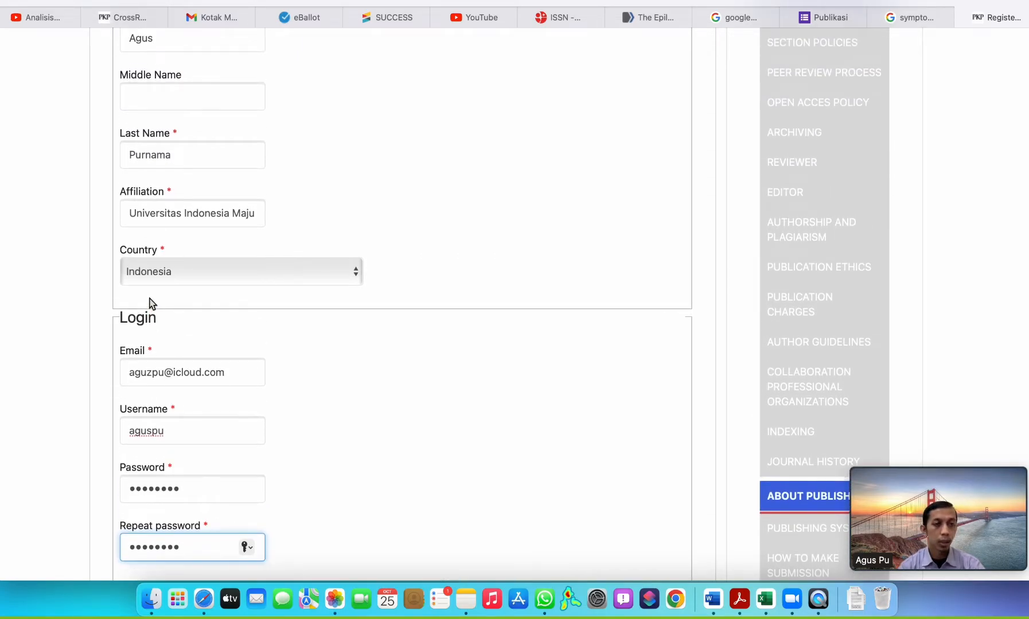
scroll(151, 303, "down", 3)
scroll(180, 387, "up", 5)
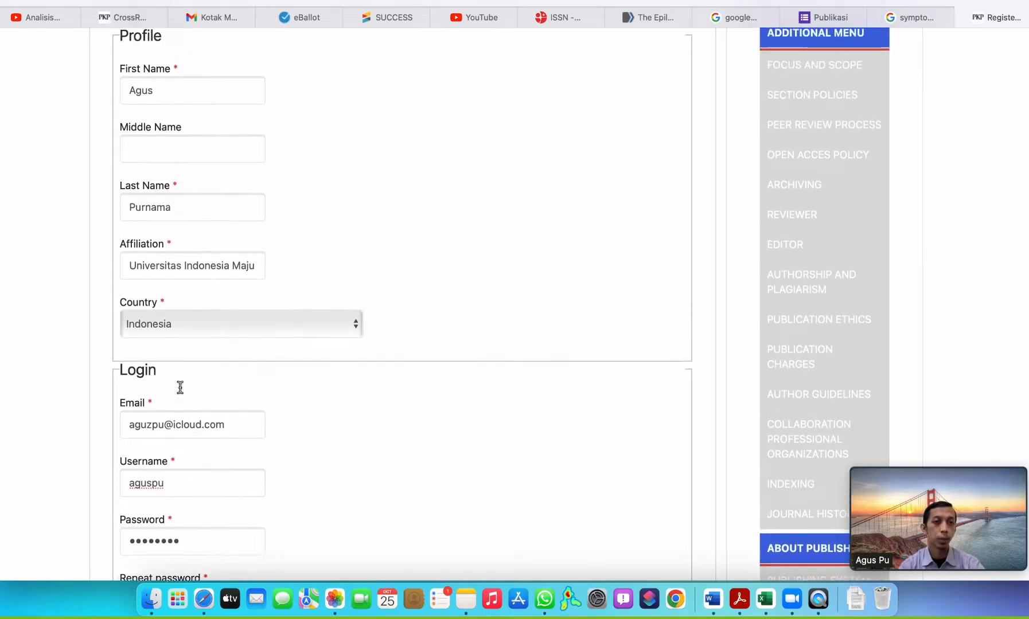
scroll(180, 387, "up", 4)
scroll(181, 392, "down", 20)
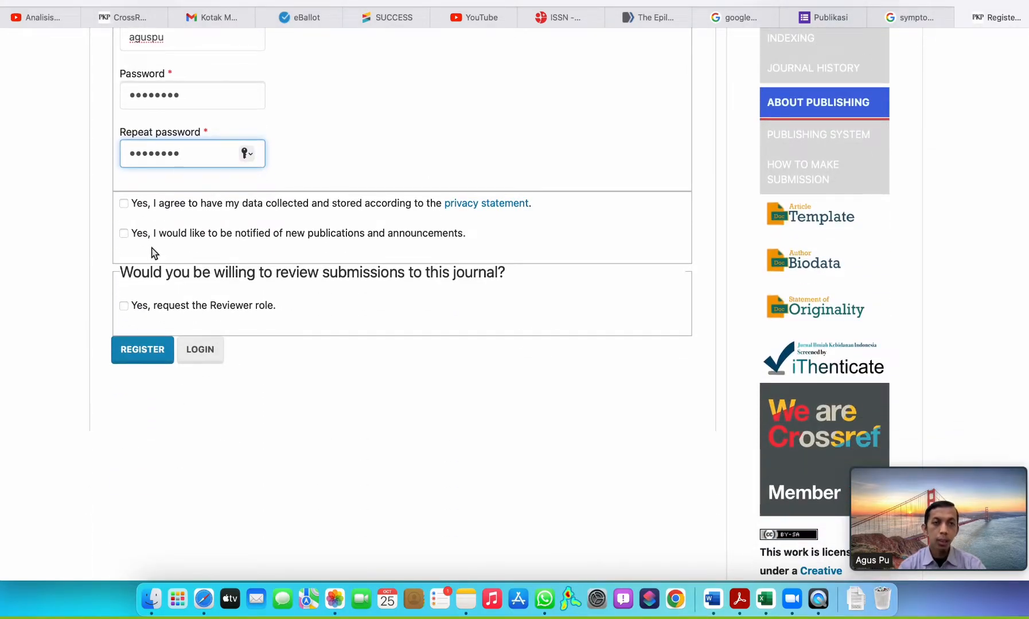
left_click(124, 203)
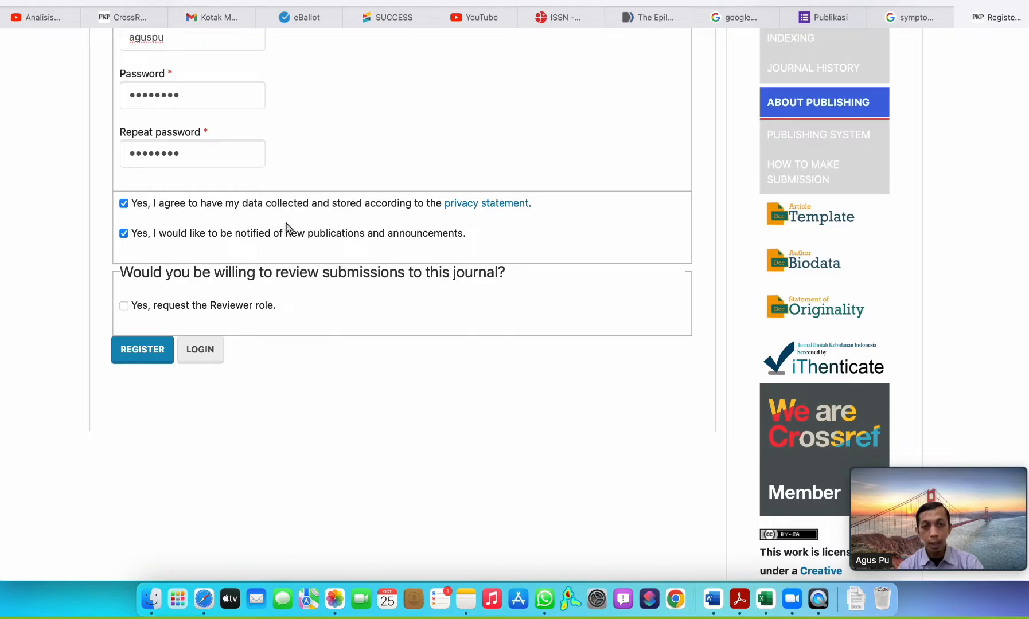
Try to submit the registration form without the Reviewer role, and postpone updating the password saved in the browser.
scroll(285, 225, "up", 10)
scroll(285, 225, "down", 11)
scroll(165, 234, "down", 5)
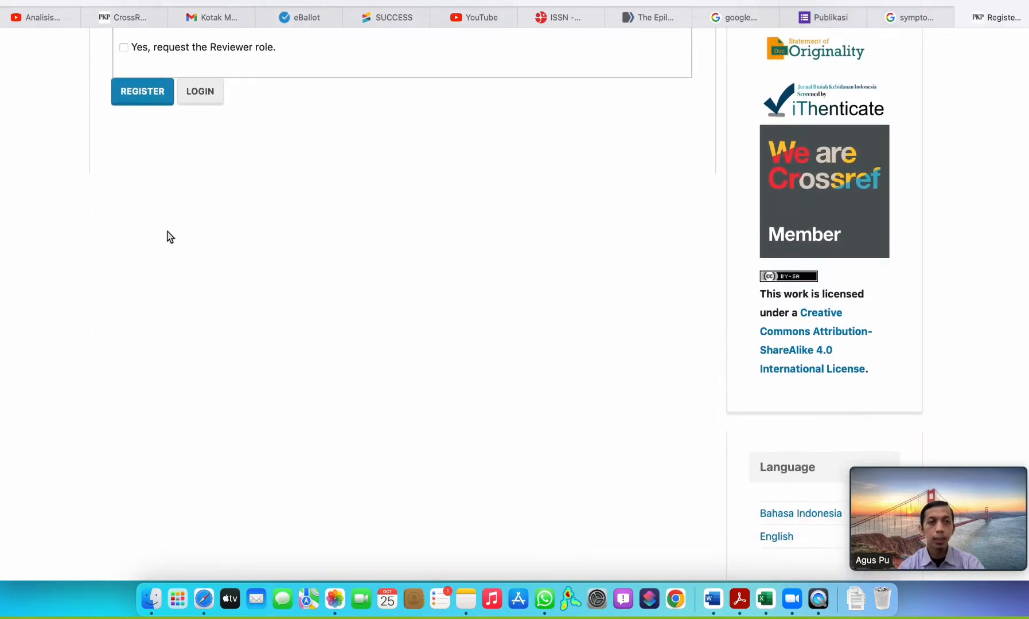
scroll(165, 234, "up", 3)
left_click(142, 164)
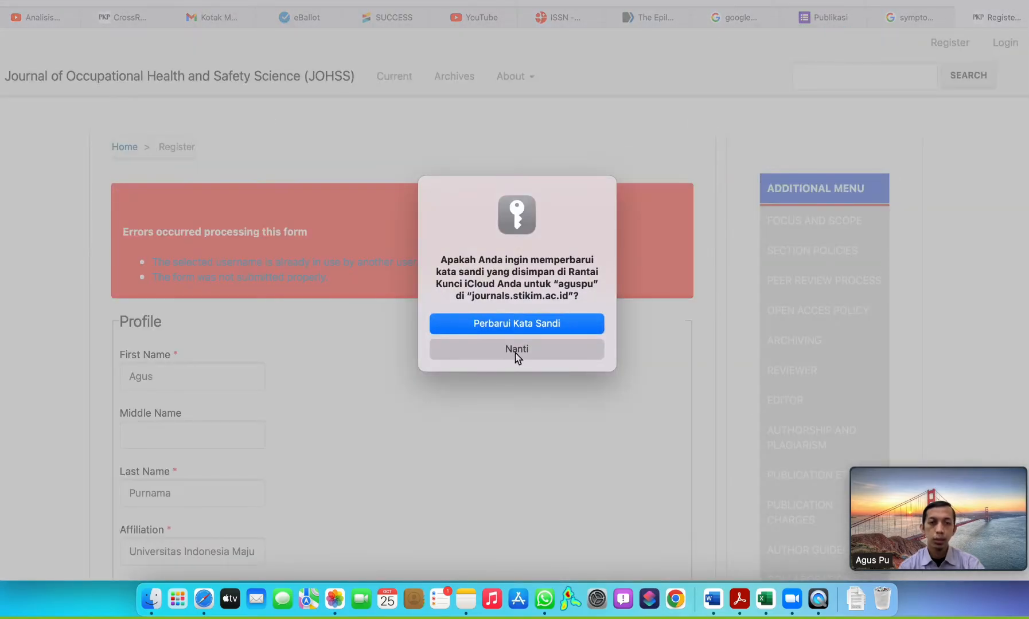
left_click(516, 349)
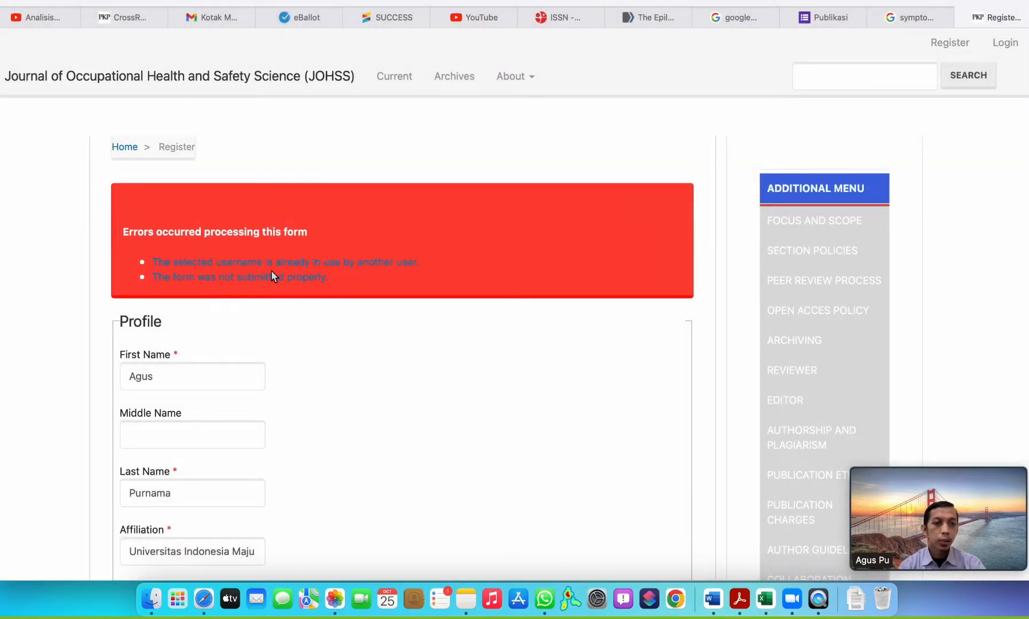
Extend the username in the login section with extra letters to make it a different one.
scroll(371, 293, "down", 1)
scroll(373, 295, "down", 10)
scroll(373, 295, "up", 10)
scroll(373, 295, "down", 10)
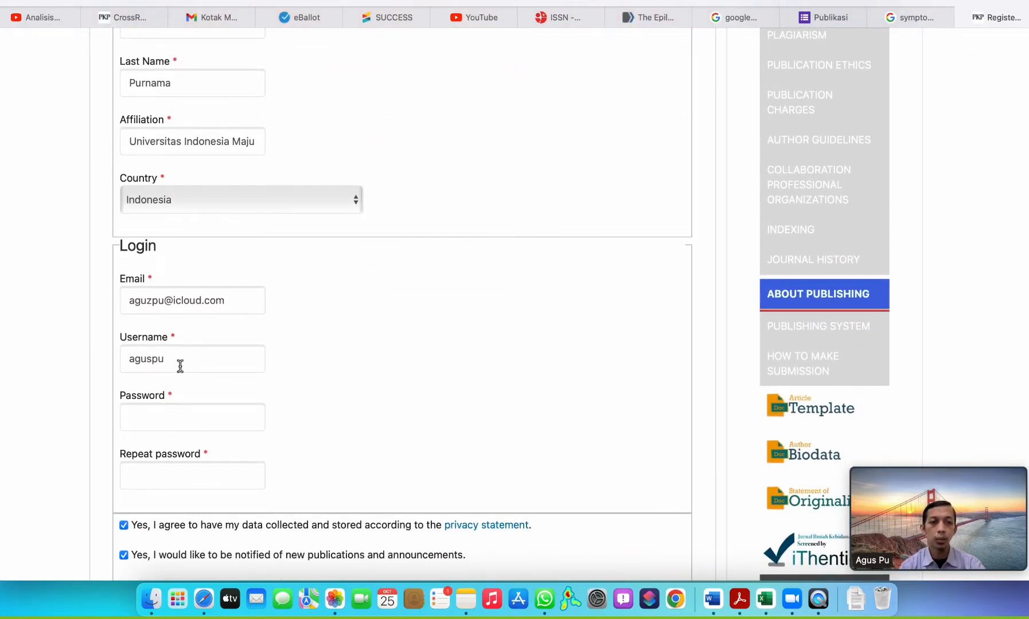
left_click(181, 363)
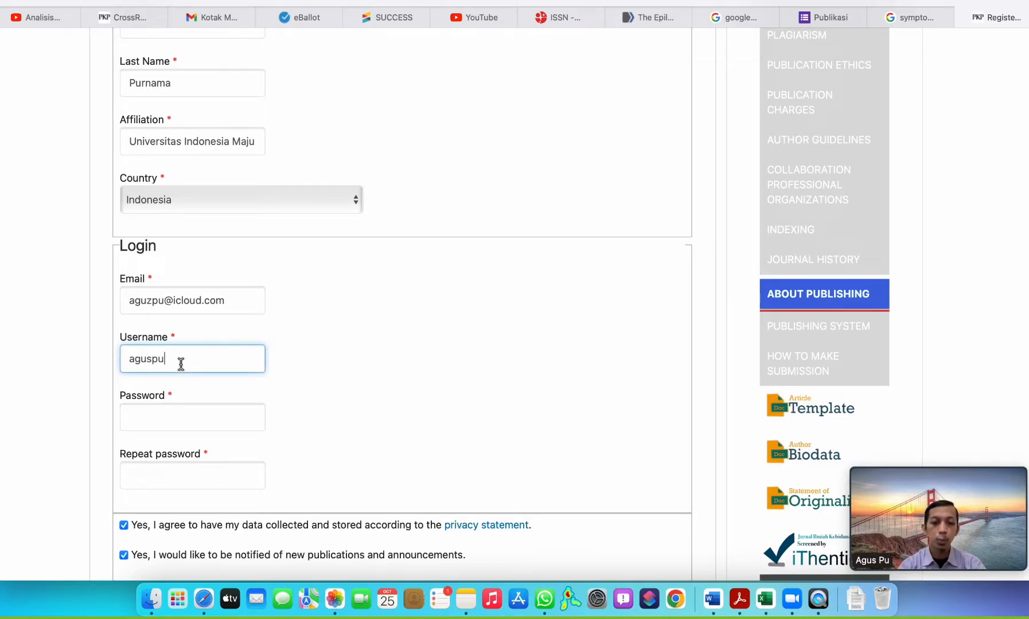
type("pu")
Enter the account password in both the Password and Repeat password fields of the login section.
left_click(200, 407)
type("••••")
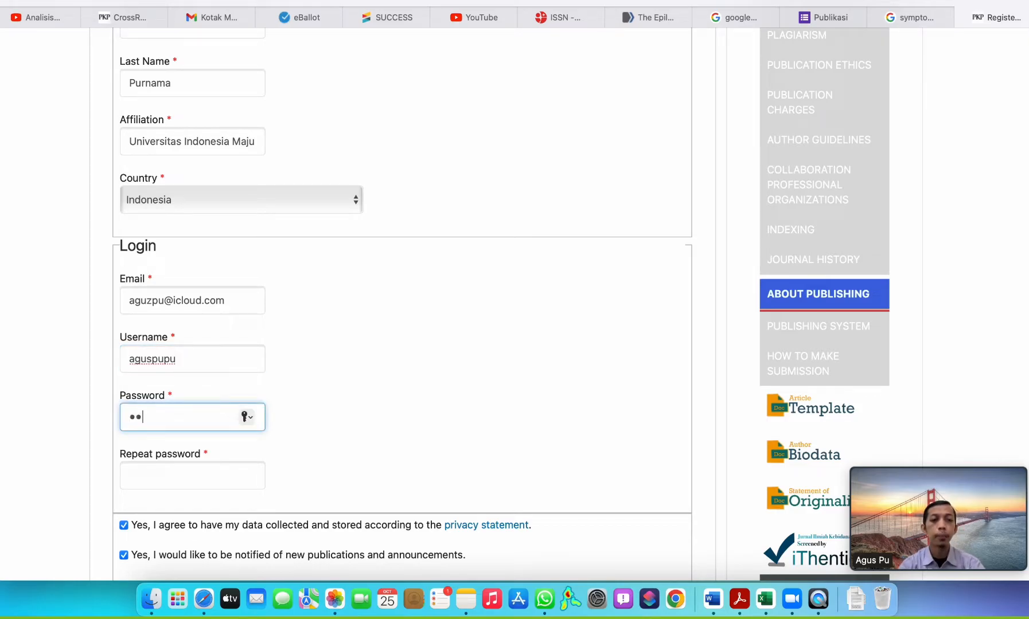
type("••••")
key("Tab")
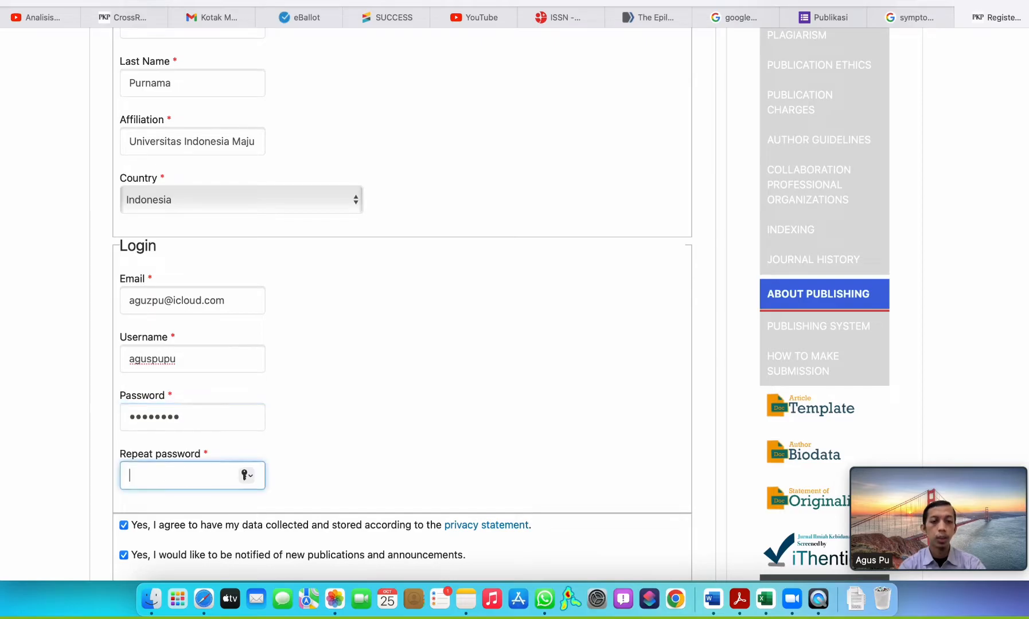
type("••••••••")
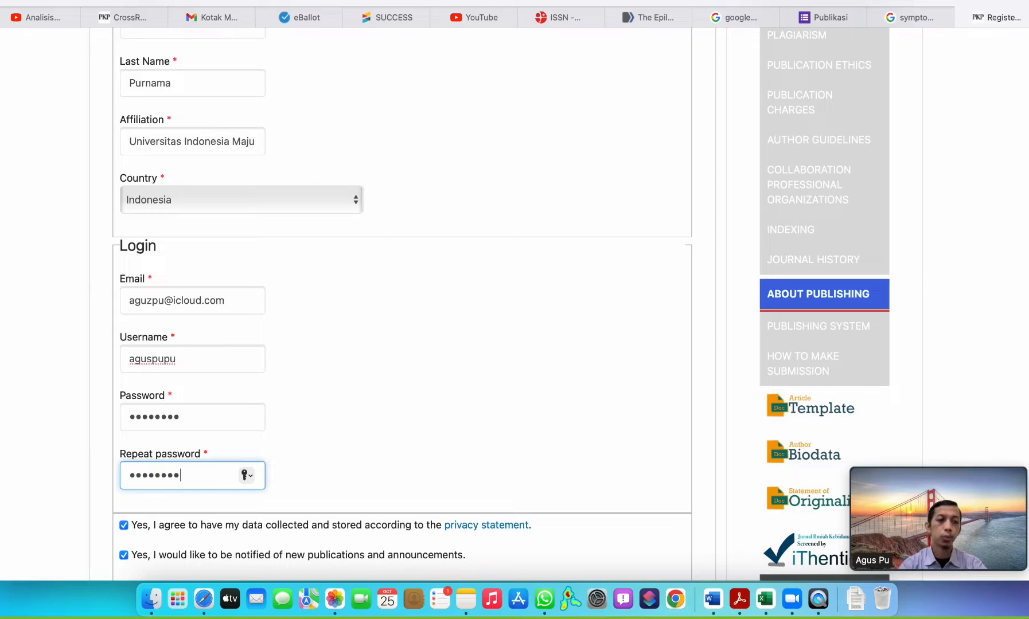
Try to submit the registration form with the extended username and no Reviewer role, postponing the browser's password saving.
scroll(250, 272, "down", 5)
key("Return")
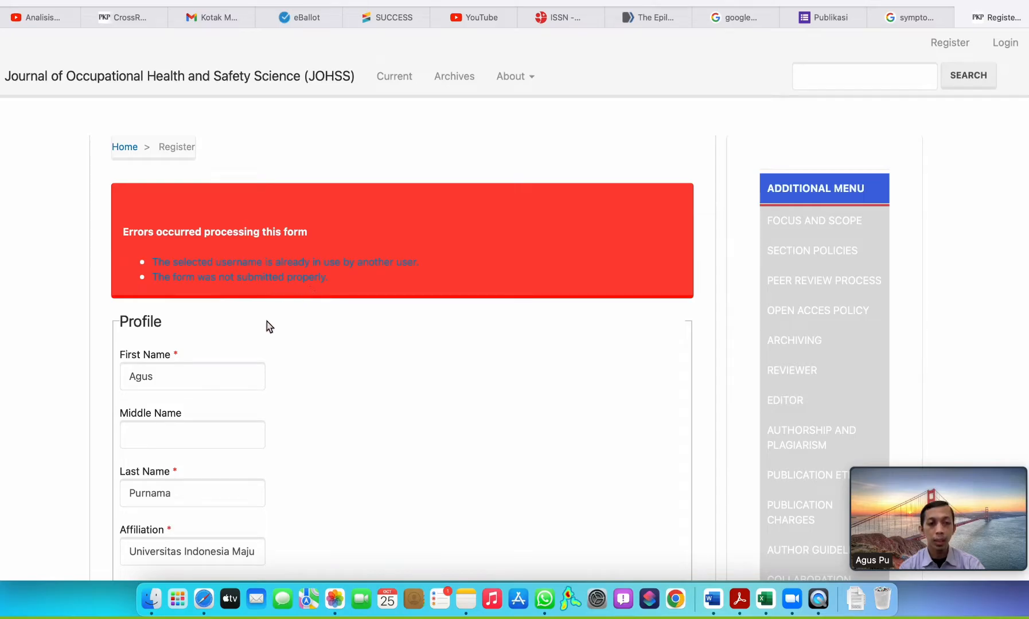
scroll(266, 321, "down", 5)
scroll(266, 325, "down", 4)
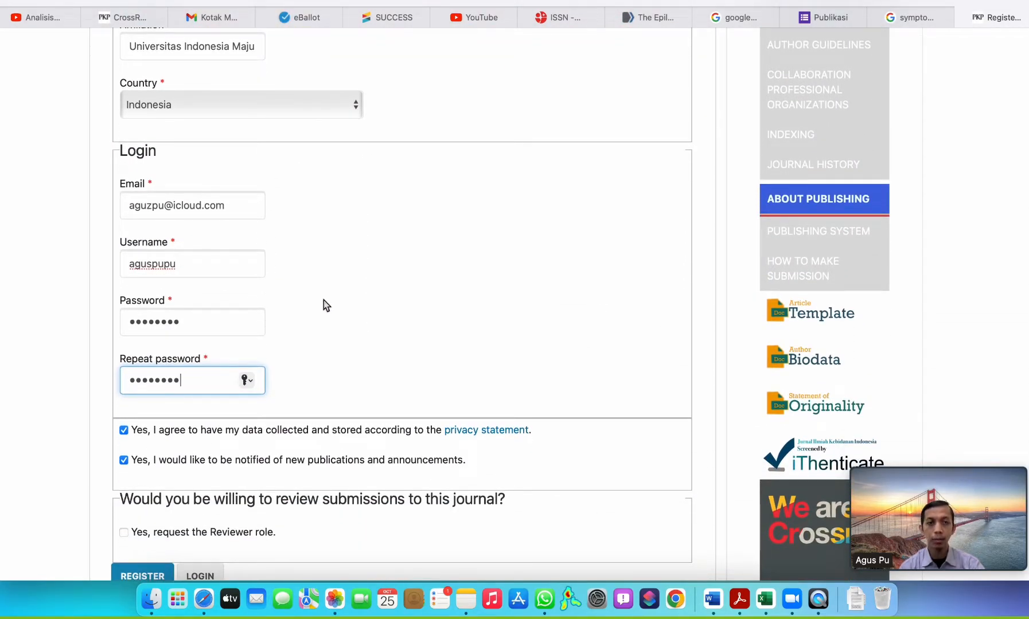
scroll(322, 300, "up", 9)
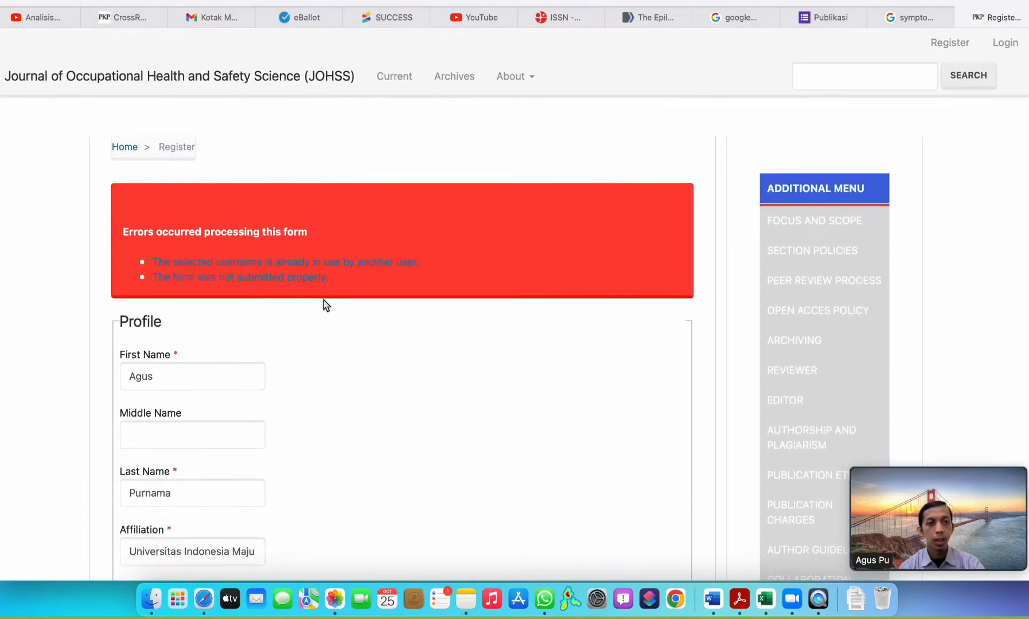
scroll(255, 339, "down", 10)
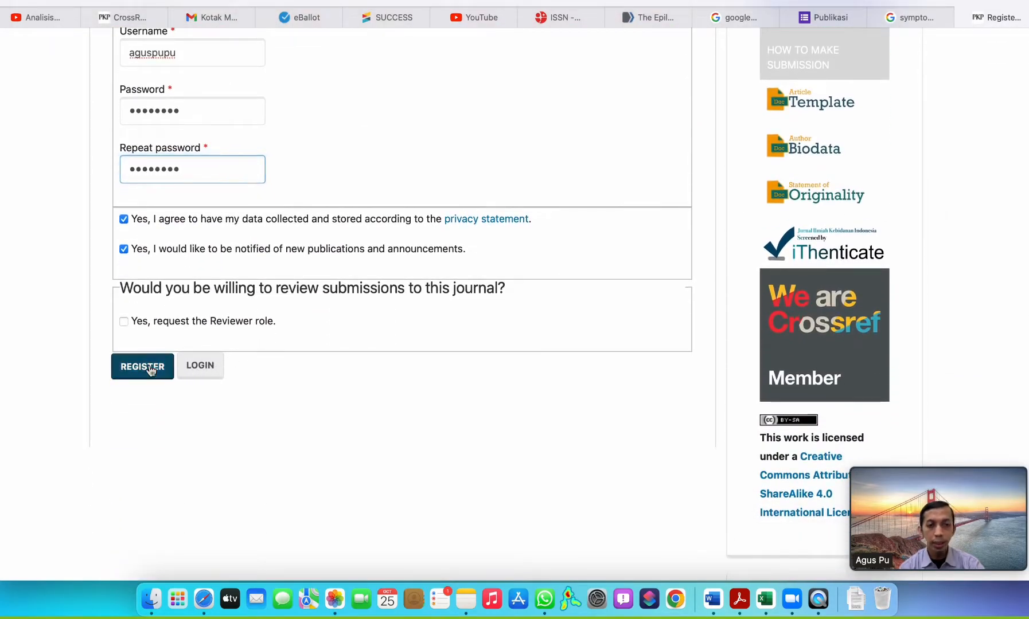
left_click(150, 370)
left_click(515, 372)
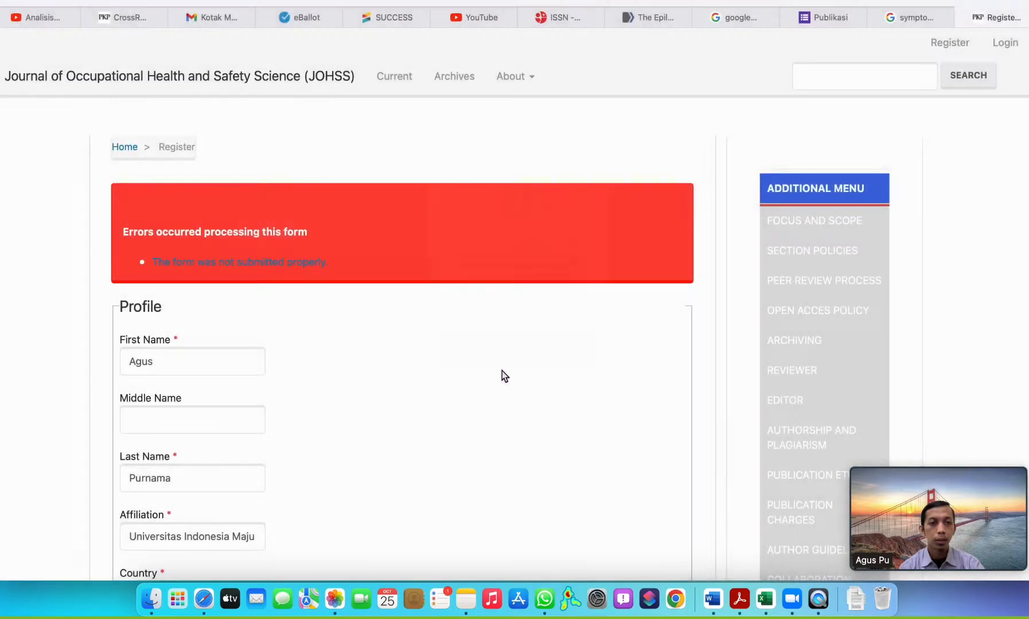
Examine the error notice and check the profile, login, consent and Reviewer role fields for anything blocking the registration.
scroll(248, 304, "down", 1)
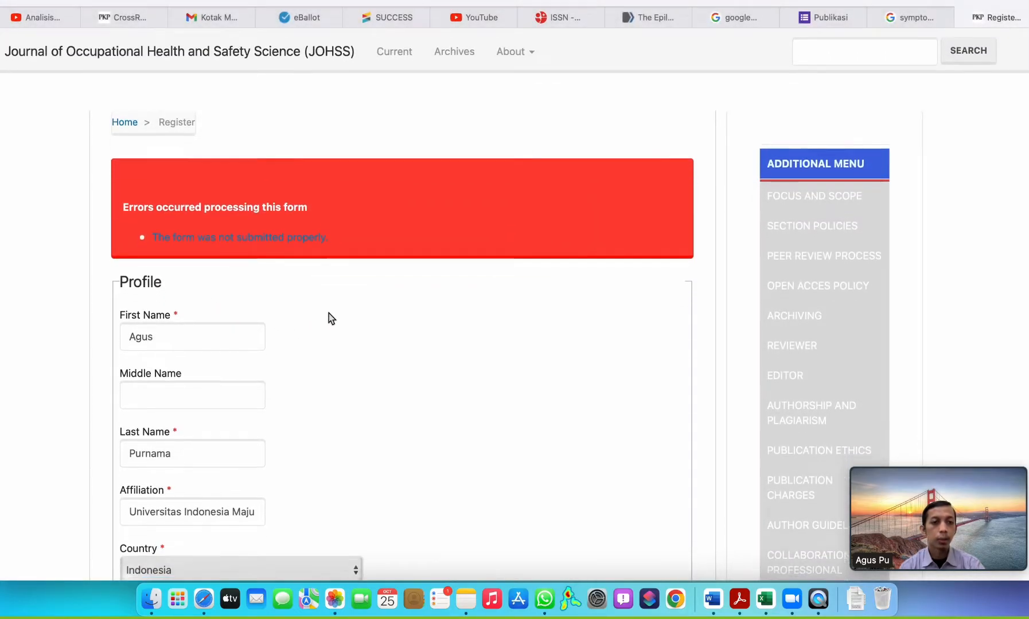
scroll(328, 314, "down", 5)
scroll(250, 378, "down", 6)
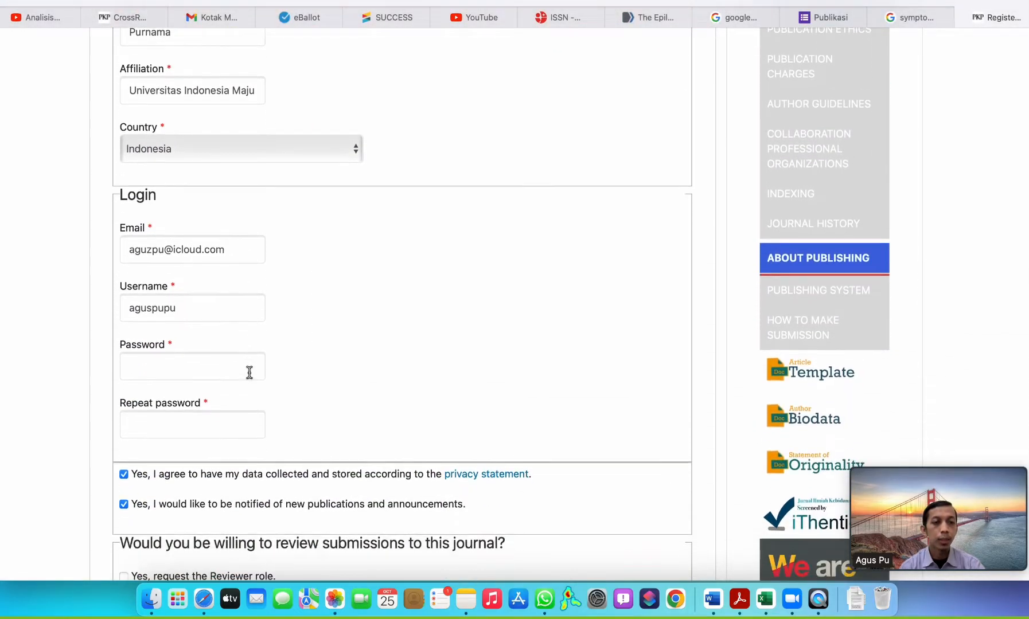
scroll(203, 334, "up", 8)
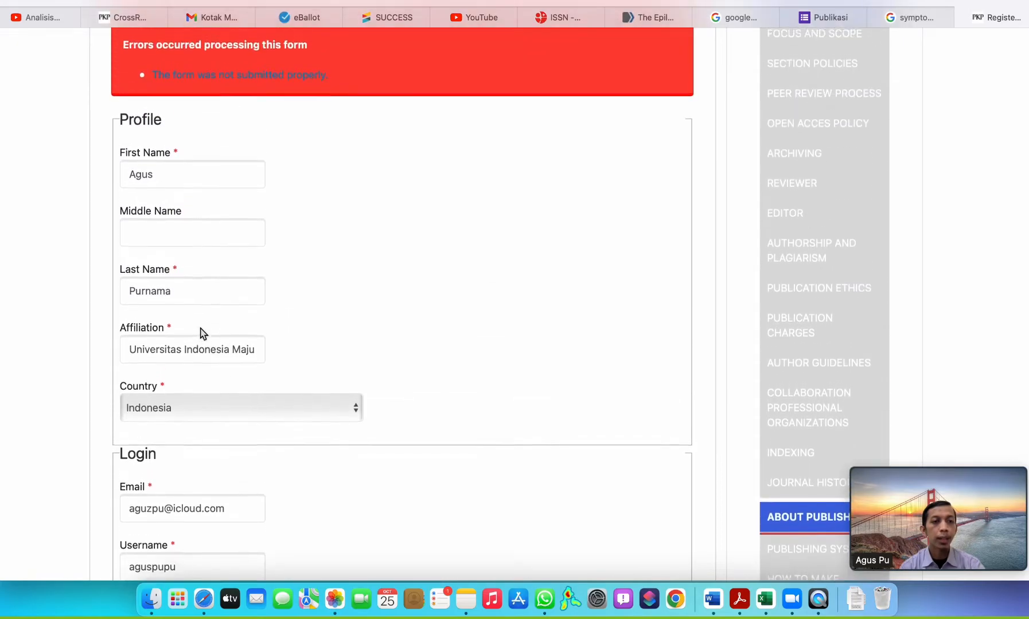
left_click(193, 209)
left_click(193, 338)
left_click(193, 391)
scroll(340, 300, "down", 15)
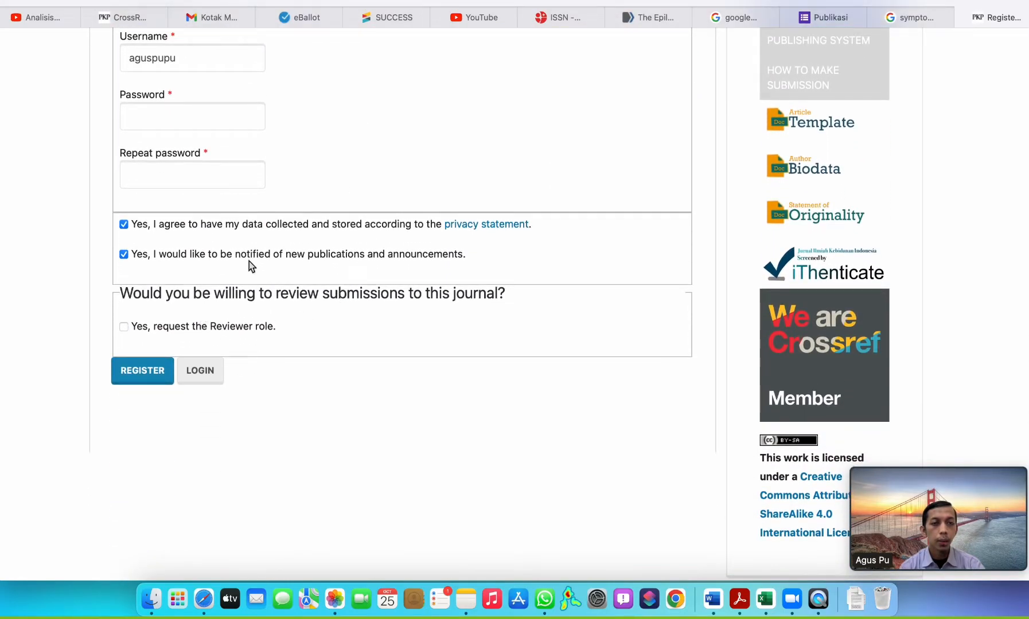
scroll(247, 261, "up", 4)
left_click(193, 272)
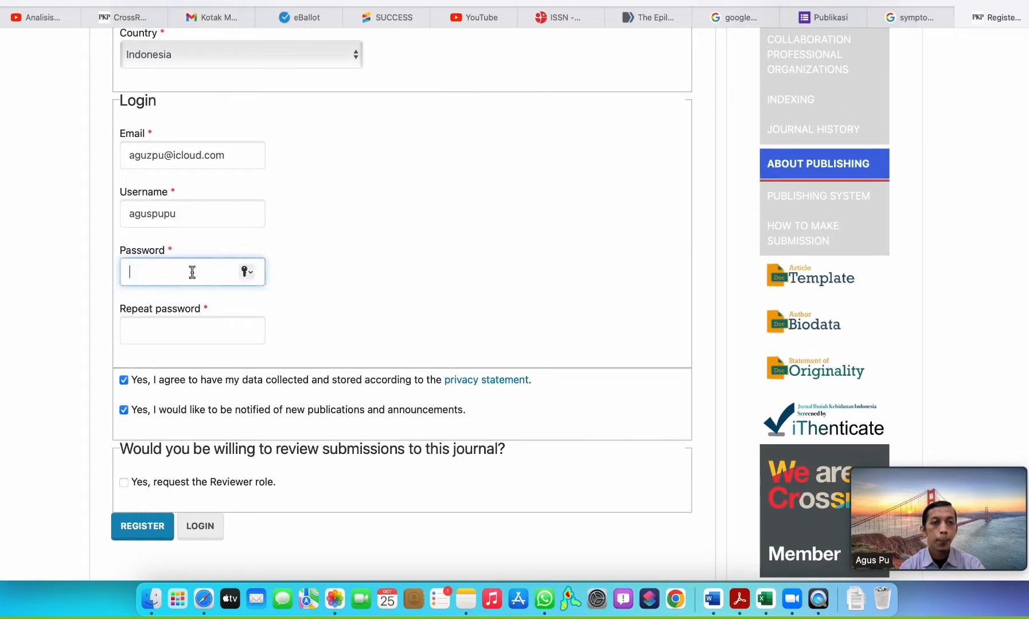
scroll(241, 240, "up", 1)
scroll(229, 104, "up", 2)
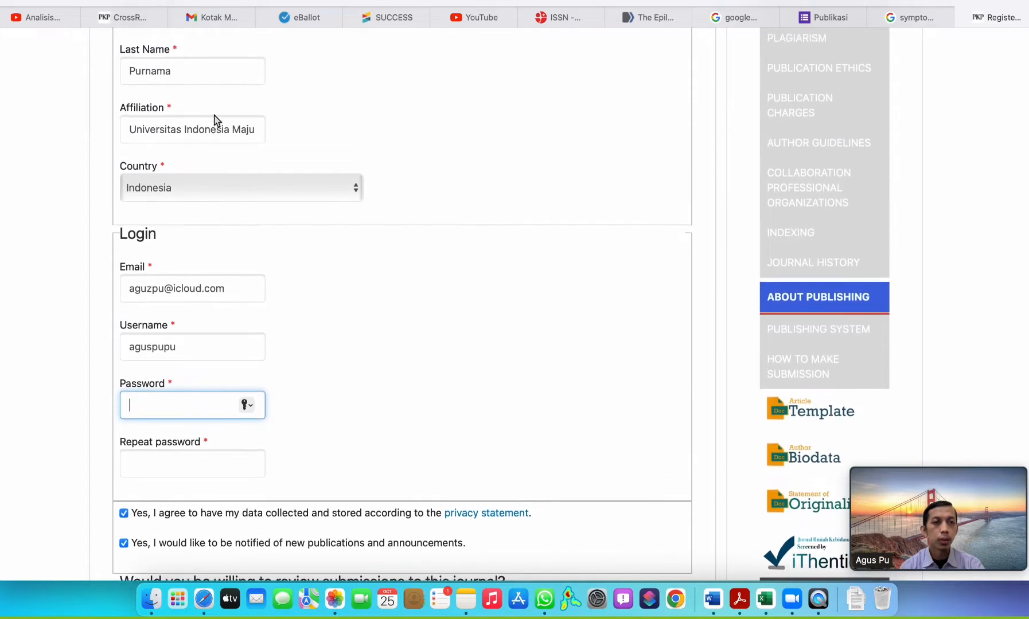
scroll(211, 172, "down", 6)
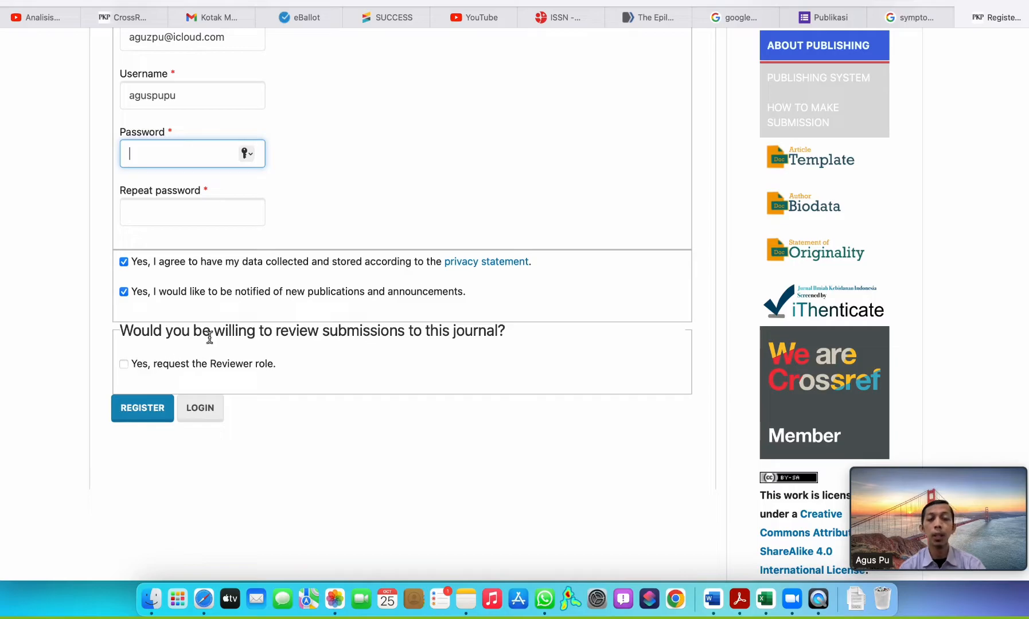
scroll(293, 322, "up", 10)
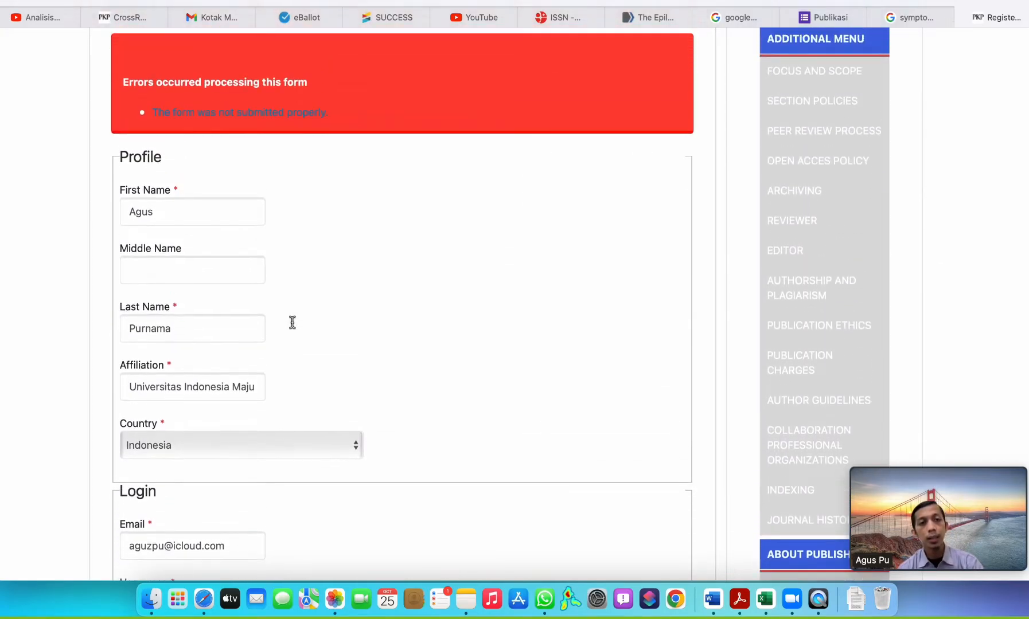
scroll(303, 200, "up", 2)
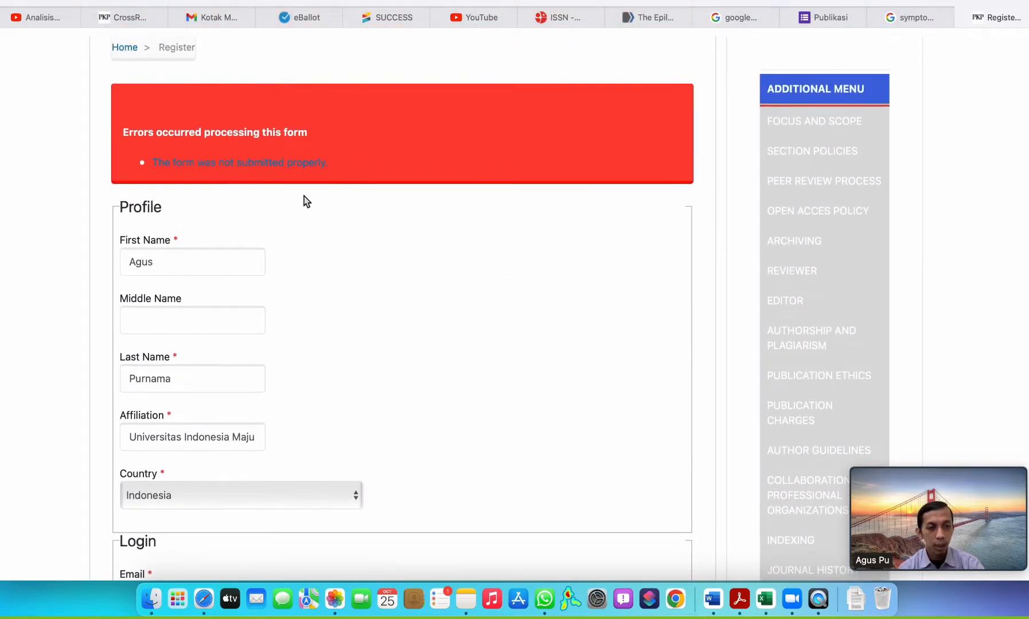
scroll(292, 218, "down", 20)
scroll(282, 232, "up", 8)
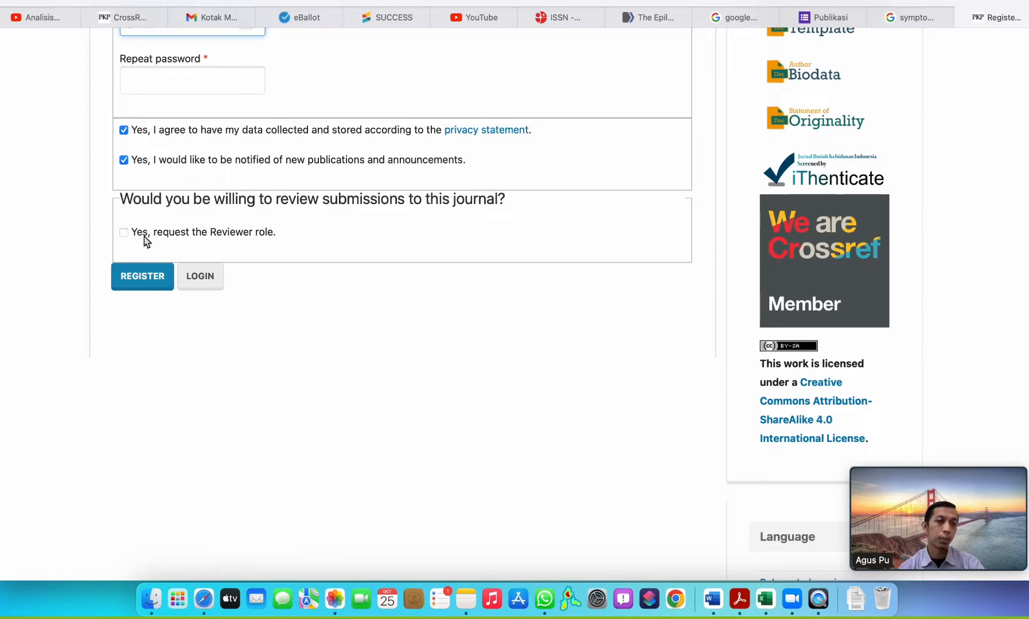
scroll(156, 236, "up", 10)
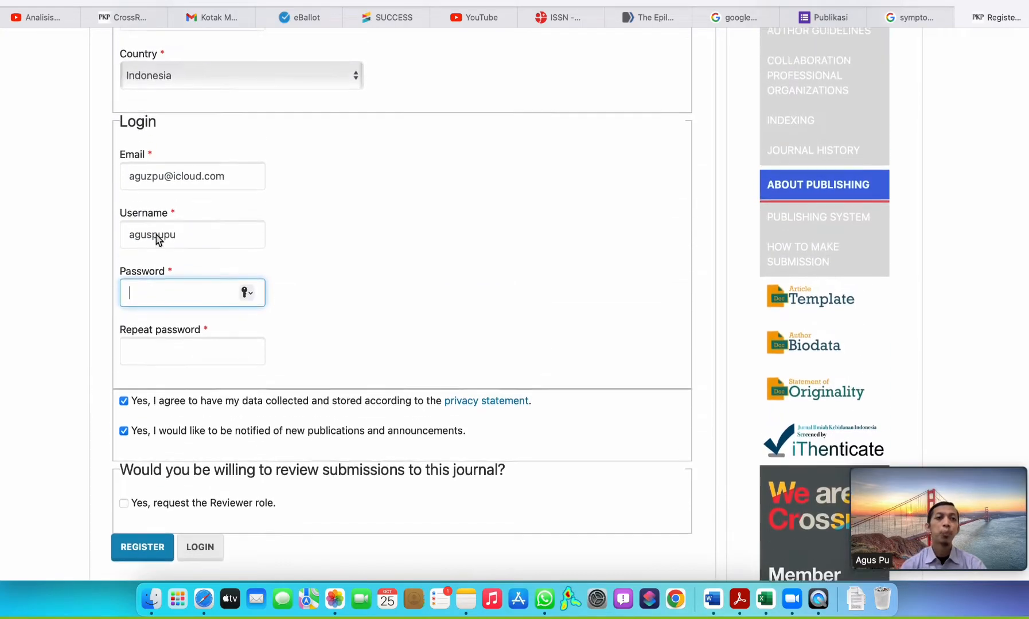
scroll(251, 289, "up", 3)
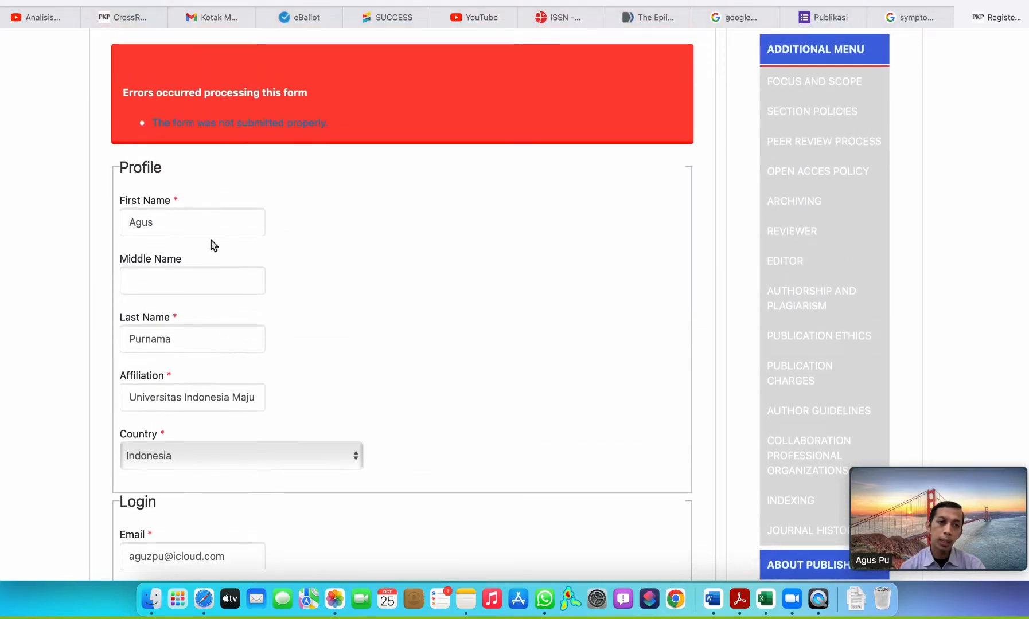
left_click(171, 224)
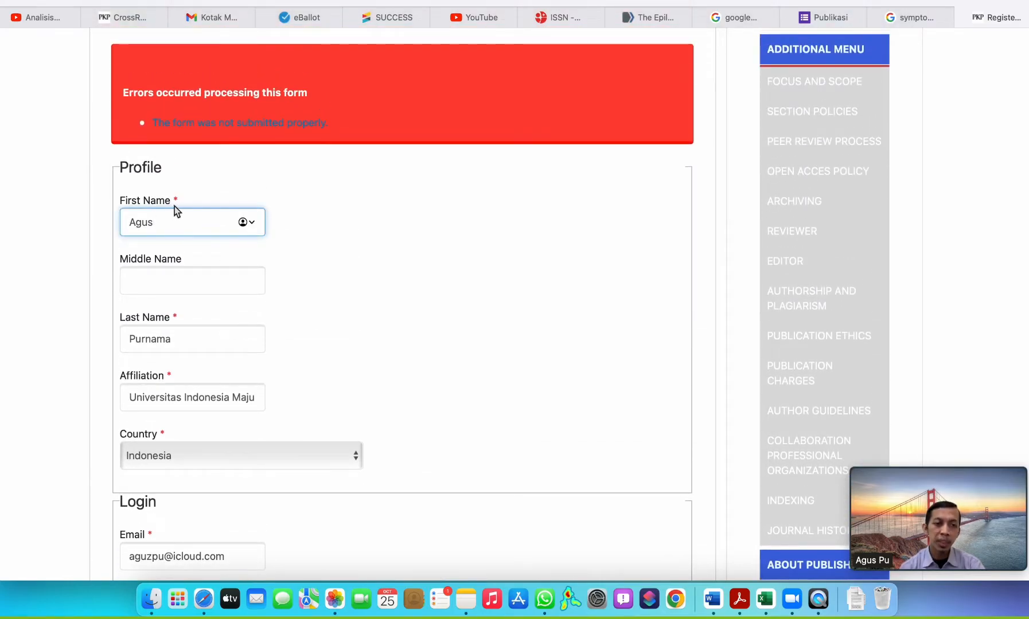
left_click(172, 281)
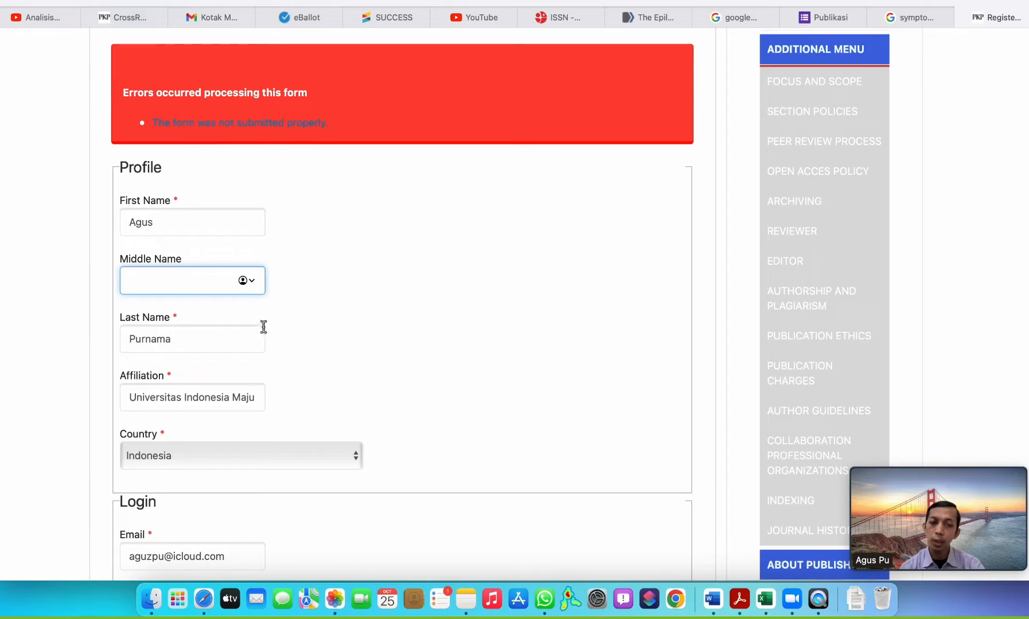
scroll(189, 327, "down", 1)
scroll(189, 327, "down", 4)
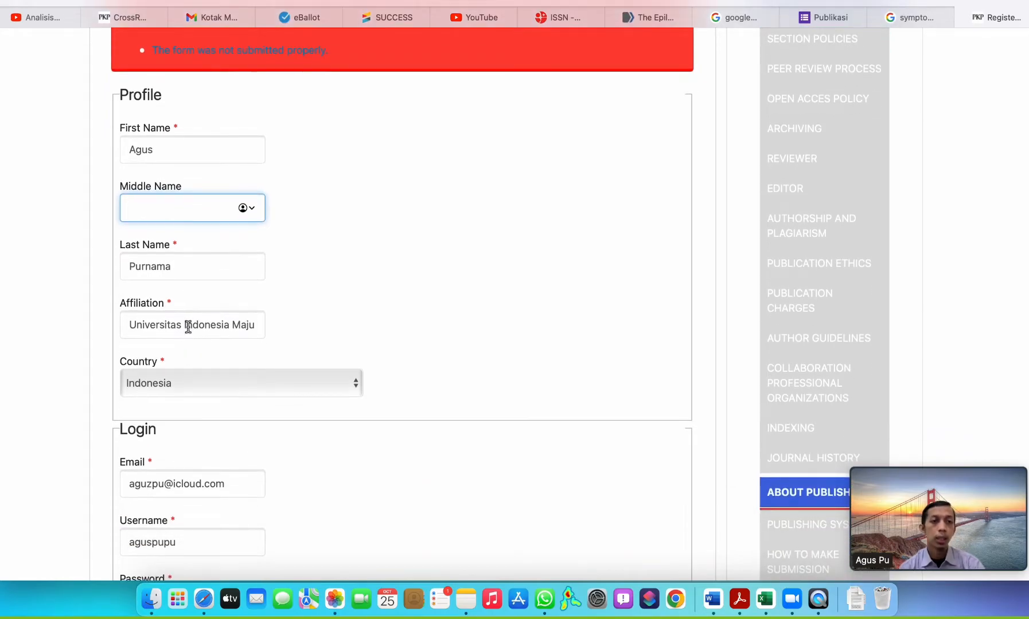
scroll(181, 281, "down", 10)
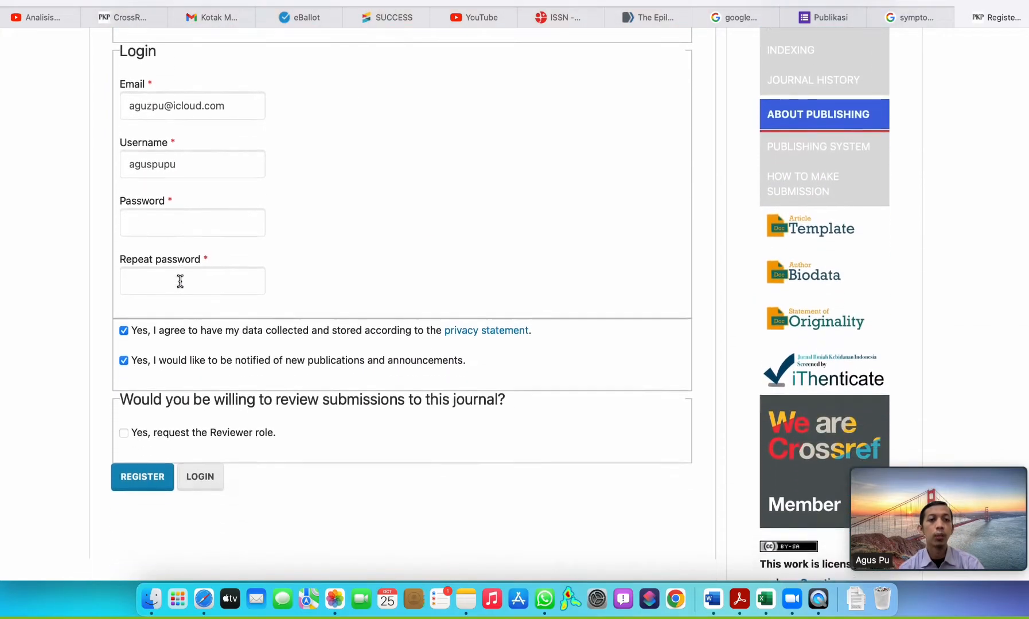
Re-enter the account password in the emptied Password and Repeat password fields.
left_click(181, 192)
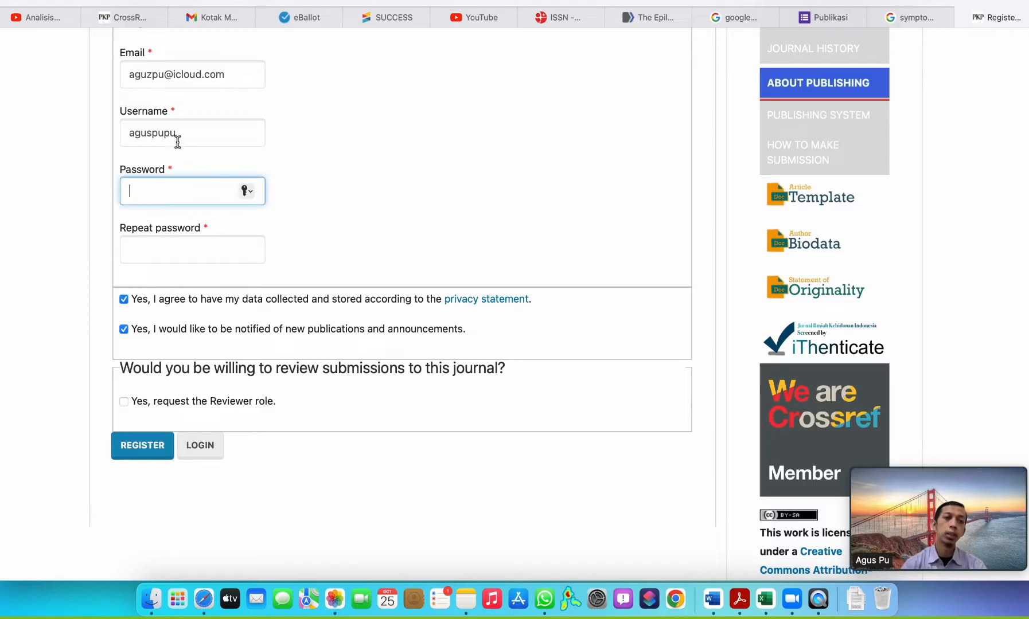
type("****")
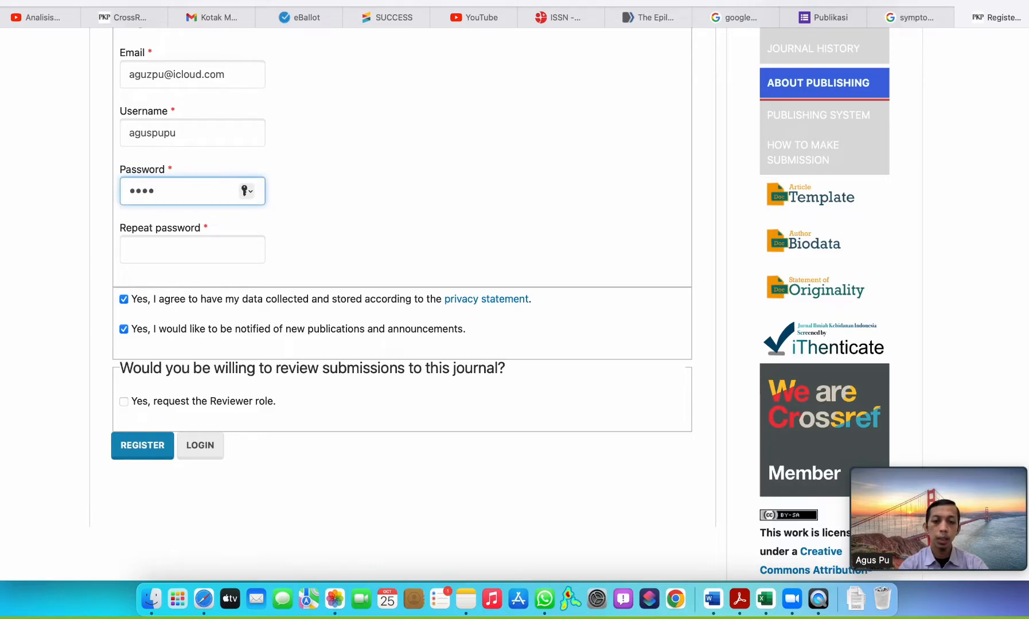
type("****")
key("Tab")
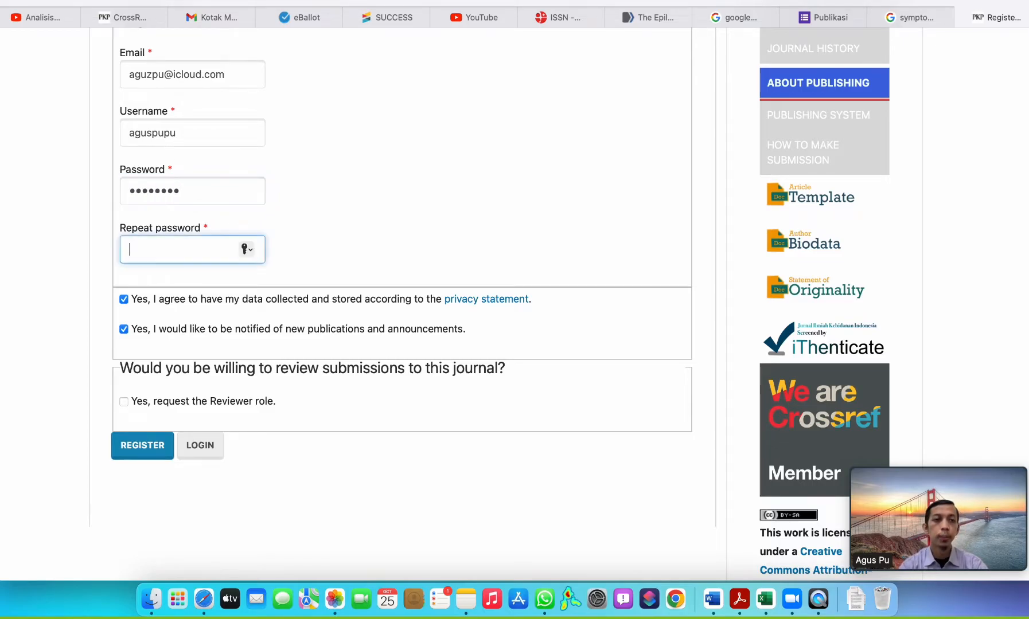
type("********")
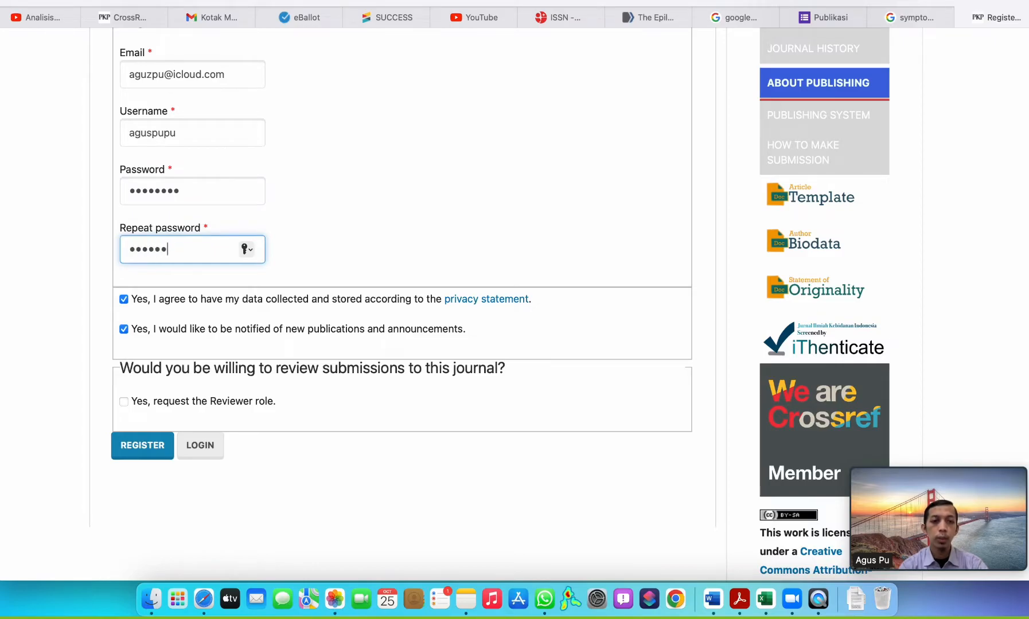
Request the Reviewer role and submit the registration form, putting off saving the password to the iCloud keychain.
left_click(124, 402)
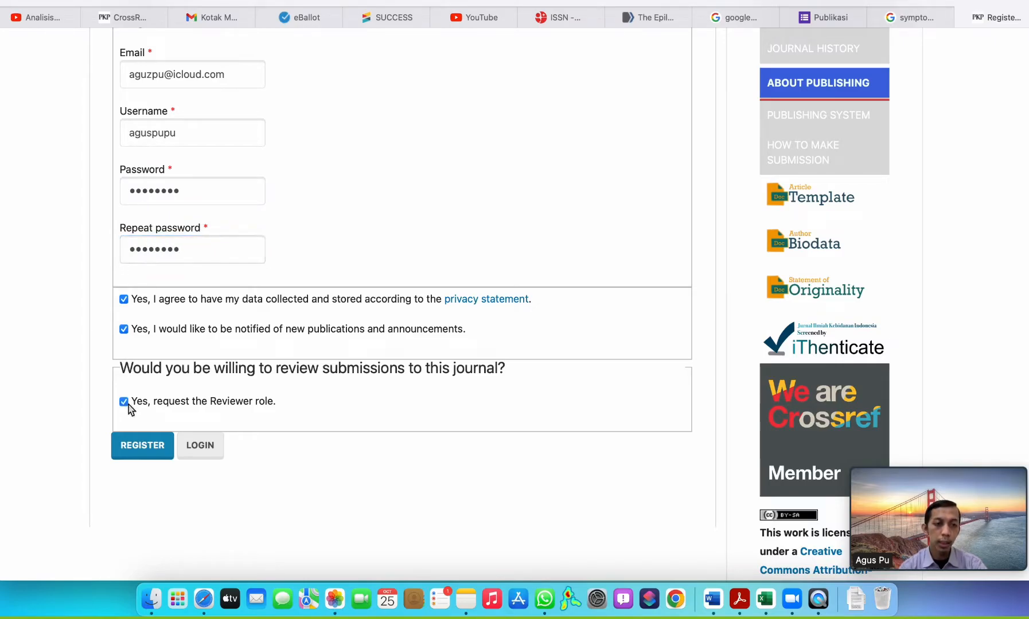
scroll(400, 236, "up", 2)
left_click(142, 490)
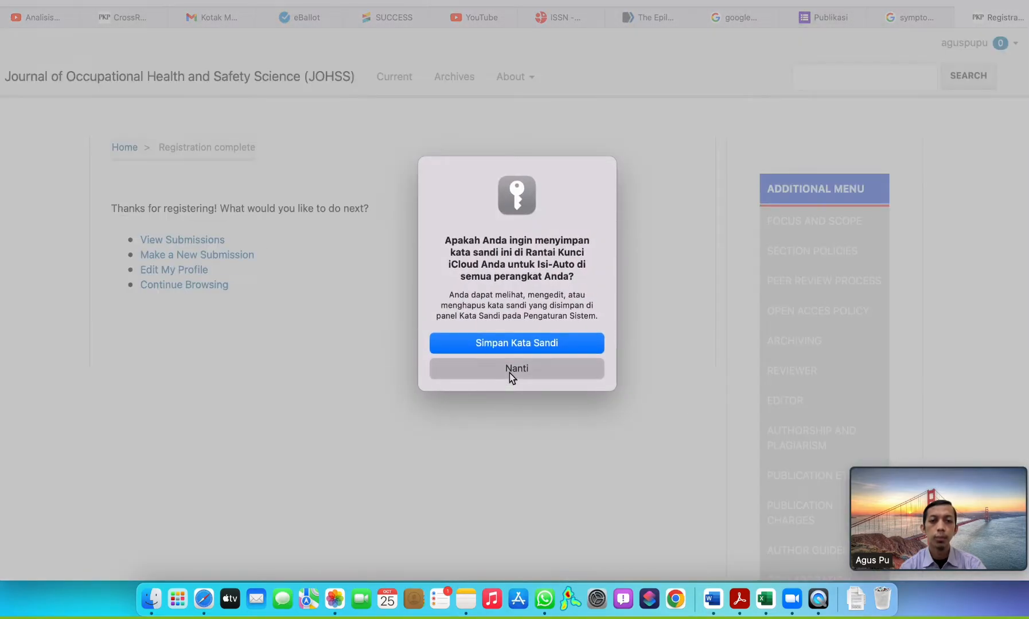
left_click(509, 374)
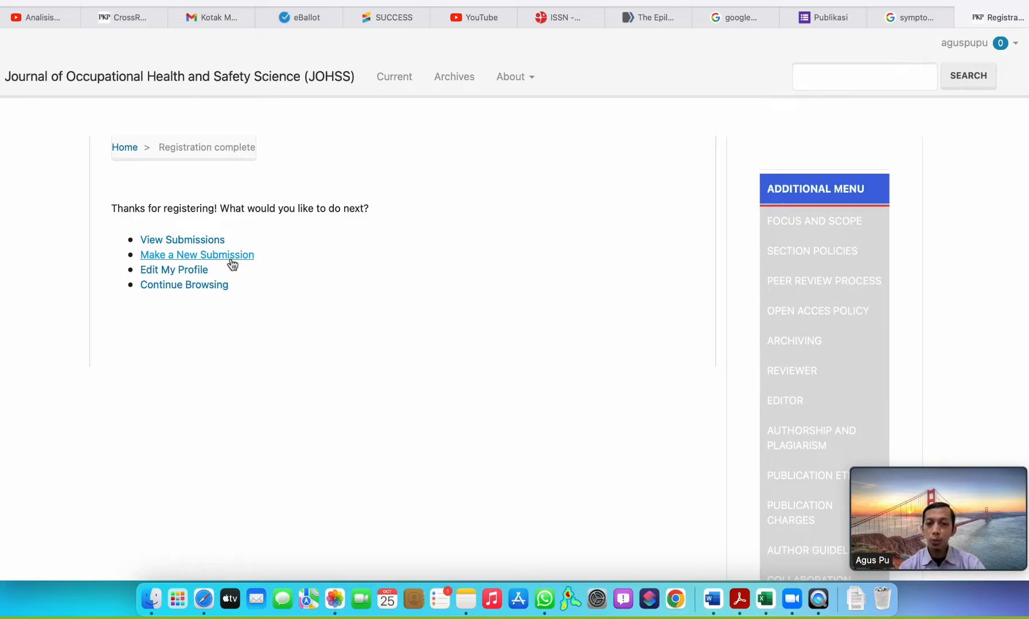
Start a new article submission from the registration complete page and go to its submission requirements.
scroll(232, 264, "down", 1)
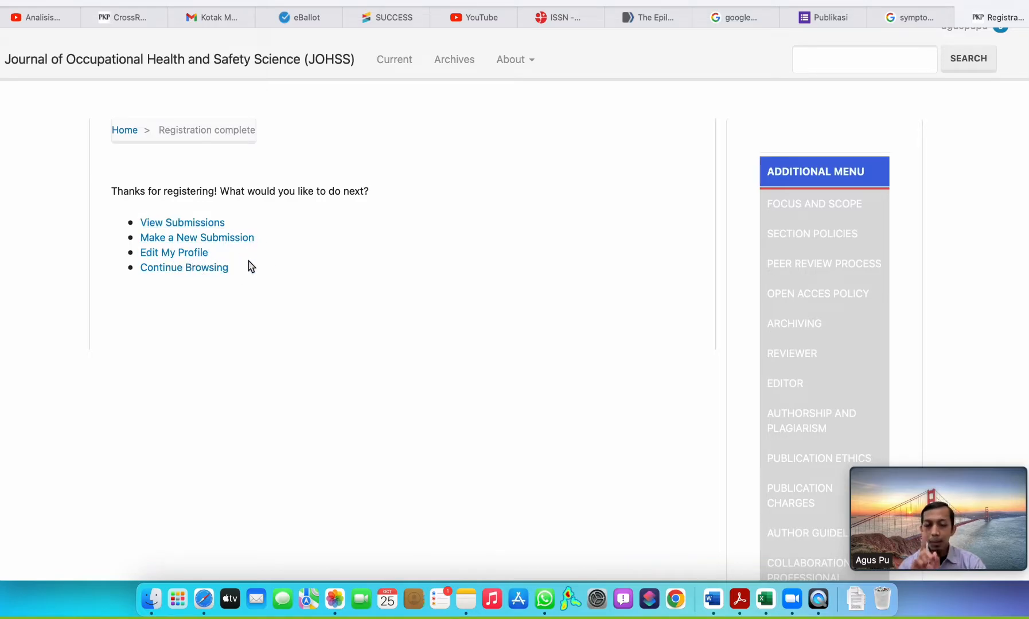
scroll(251, 266, "up", 1)
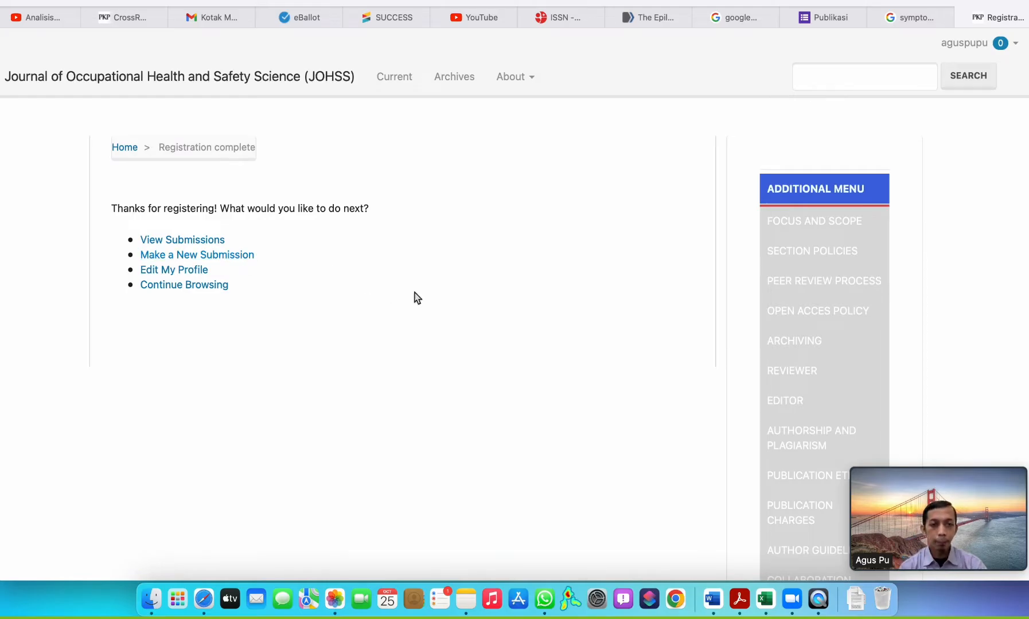
left_click(212, 257)
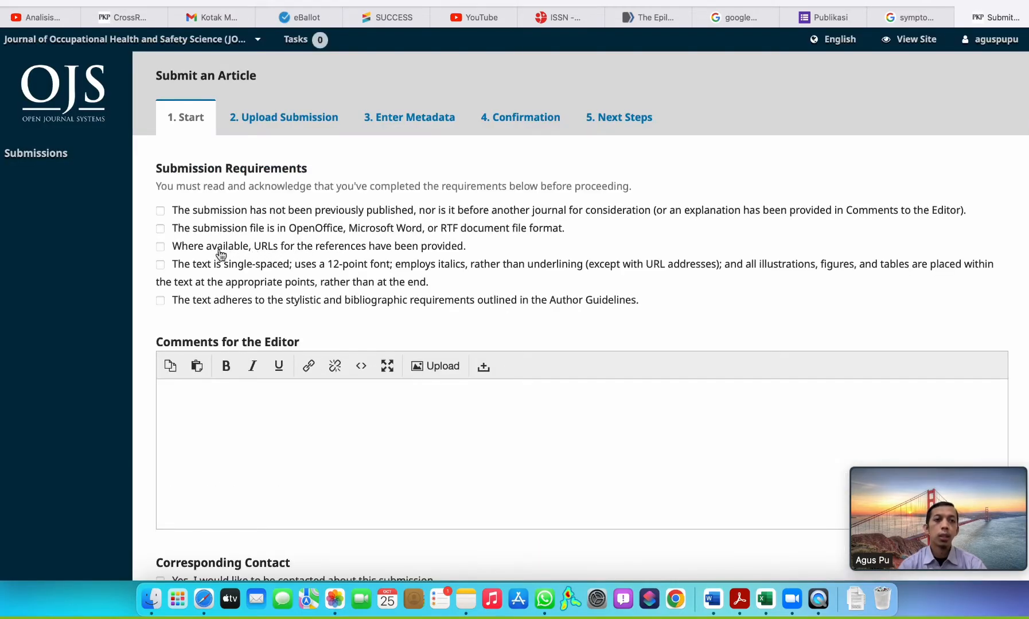
scroll(190, 255, "down", 1)
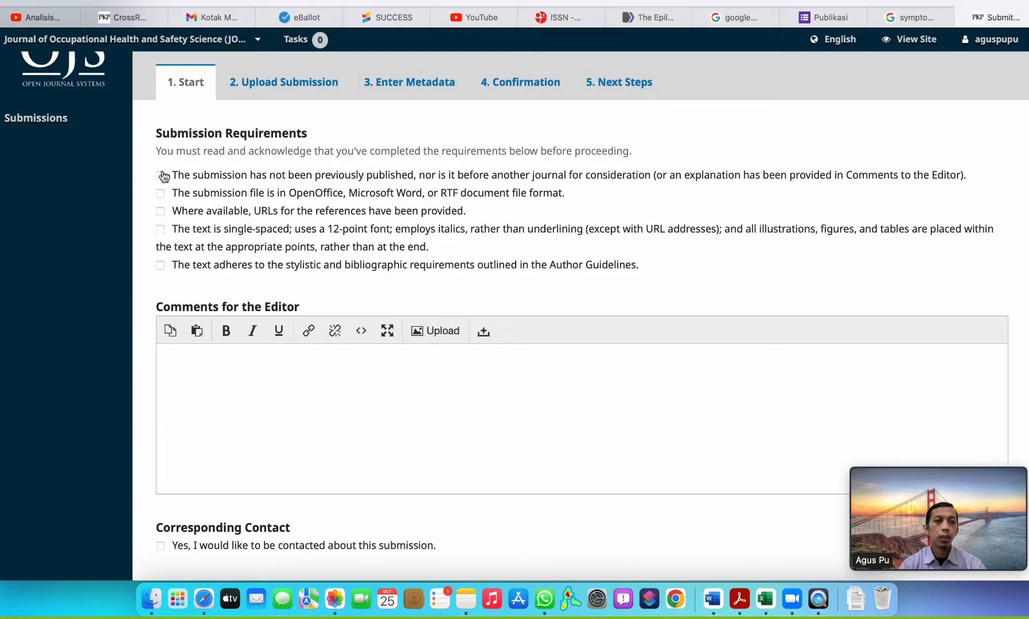
Acknowledge all five submission requirements, from the unpublished-work statement to adherence to the Author Guidelines.
left_click(160, 176)
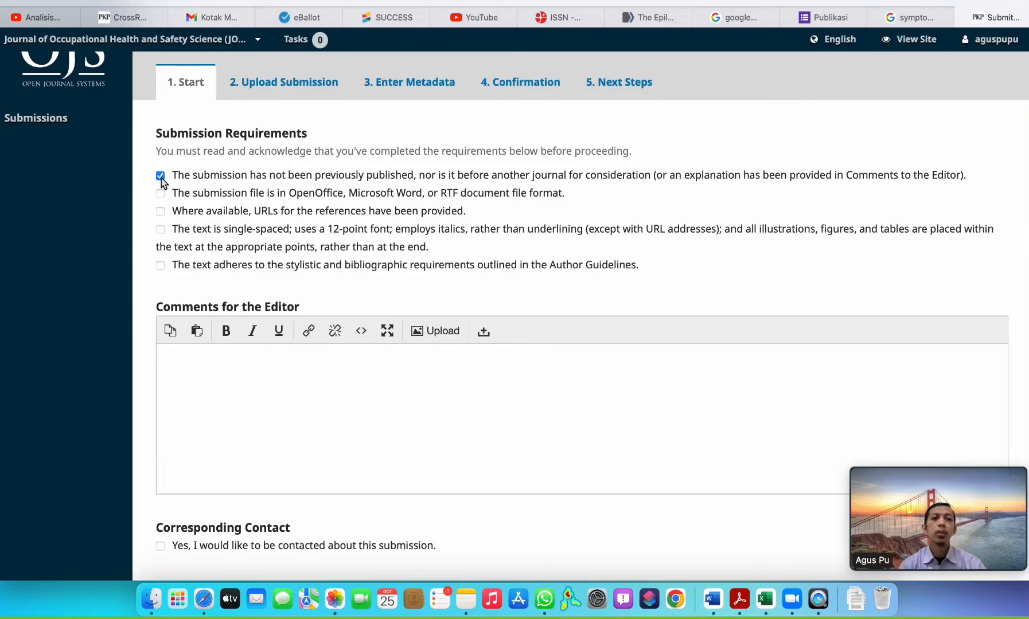
left_click(157, 196)
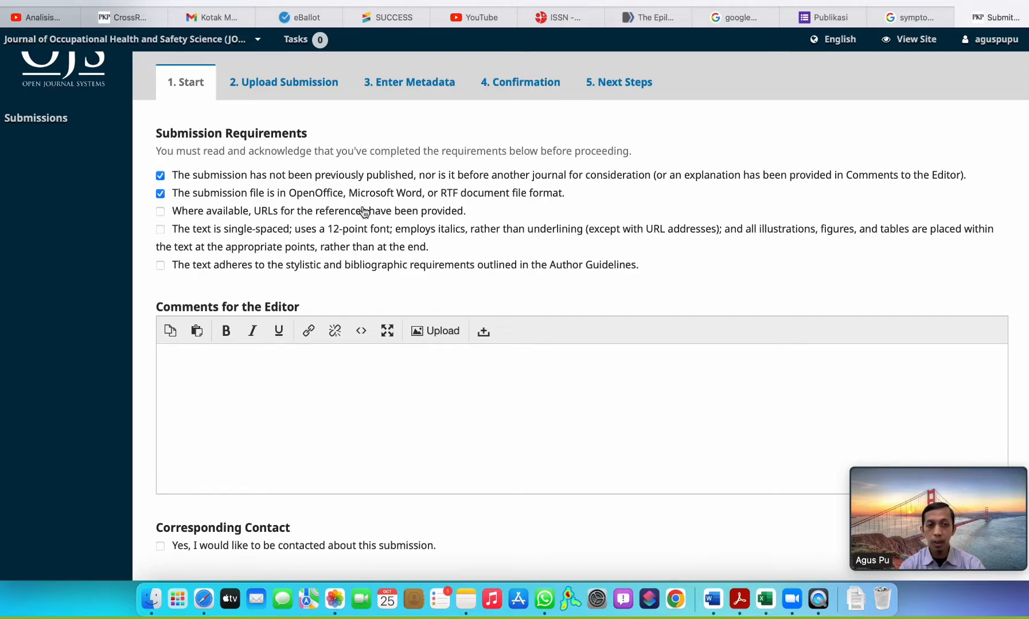
left_click(161, 230)
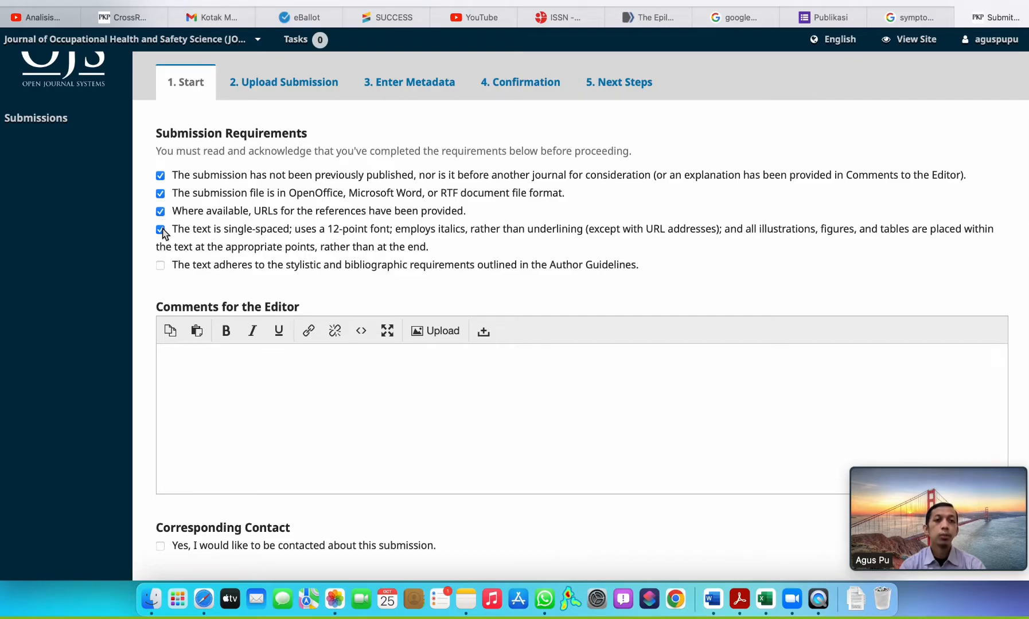
left_click(160, 265)
Begin the comments for the editor with the salutation "Dear editor" and start a new paragraph.
scroll(263, 287, "down", 3)
left_click(228, 293)
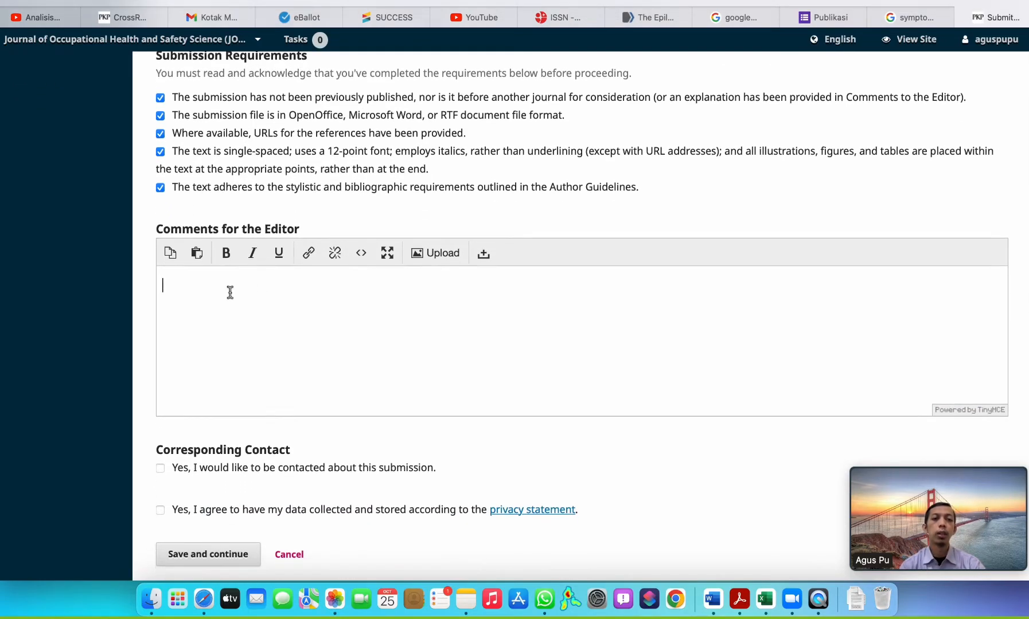
type("Dear")
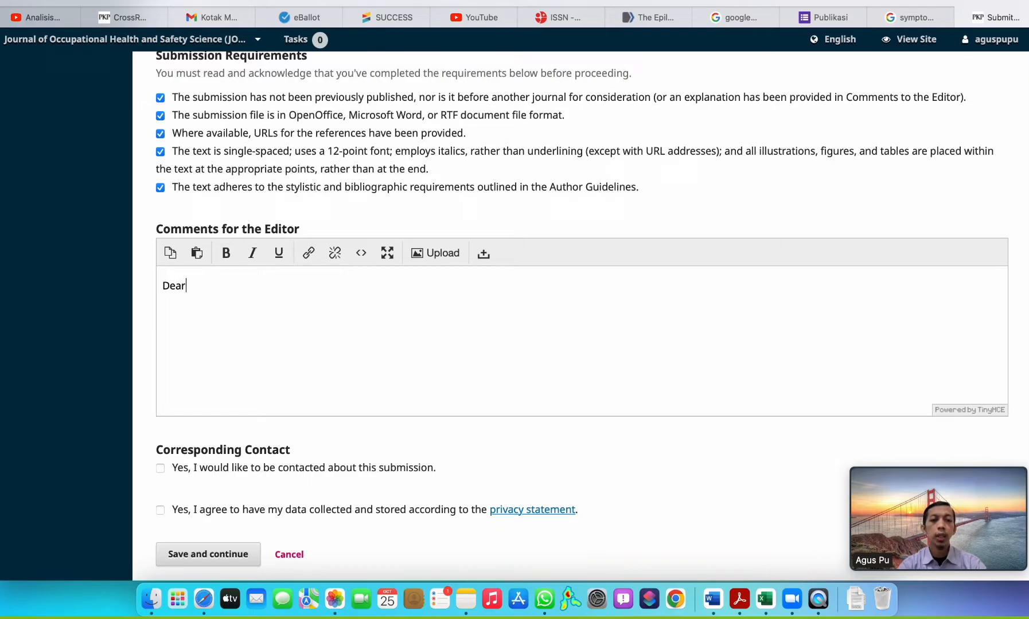
type(" editor")
key("Return")
type("Ver")
key("BackSpace")
key("BackSpace")
key("BackSpace")
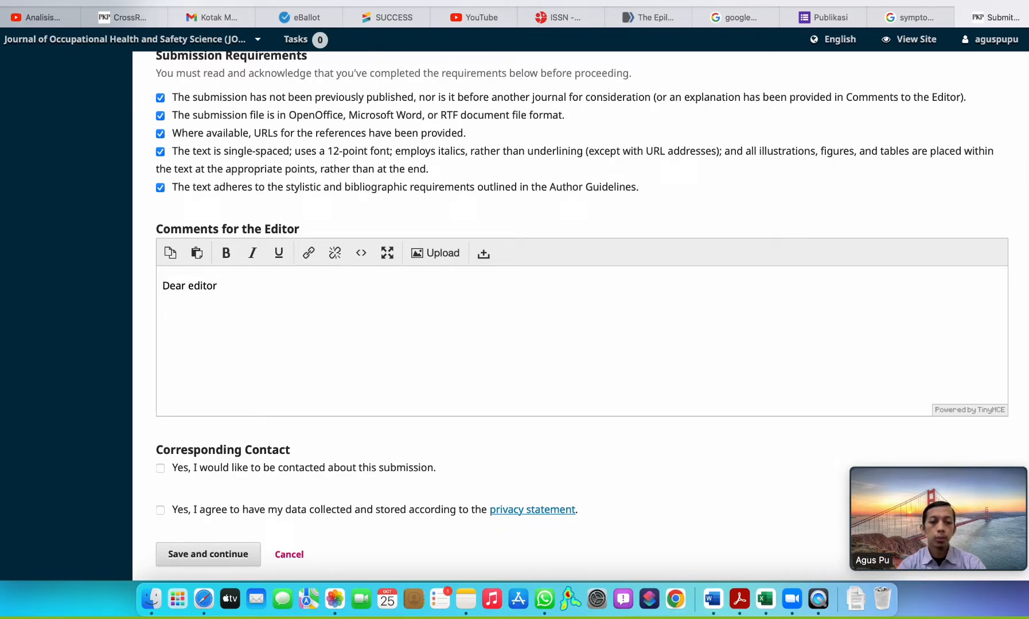
Write "Berikut saya submit artikel saya" as the opening of the second paragraph in the comments for the editor.
type("Berikut saya submit a")
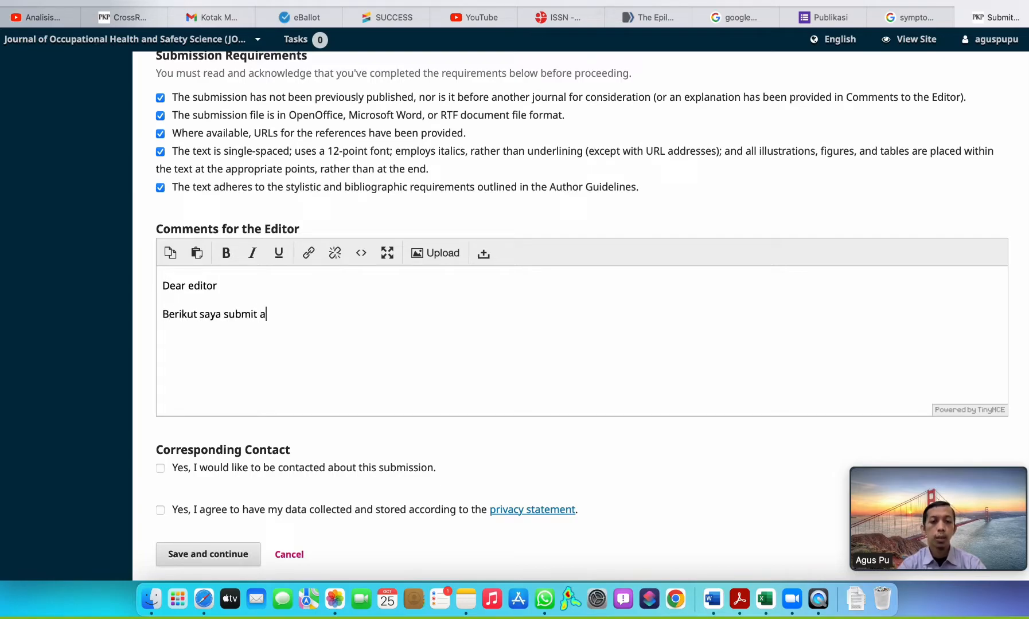
type("rtikel saya deng")
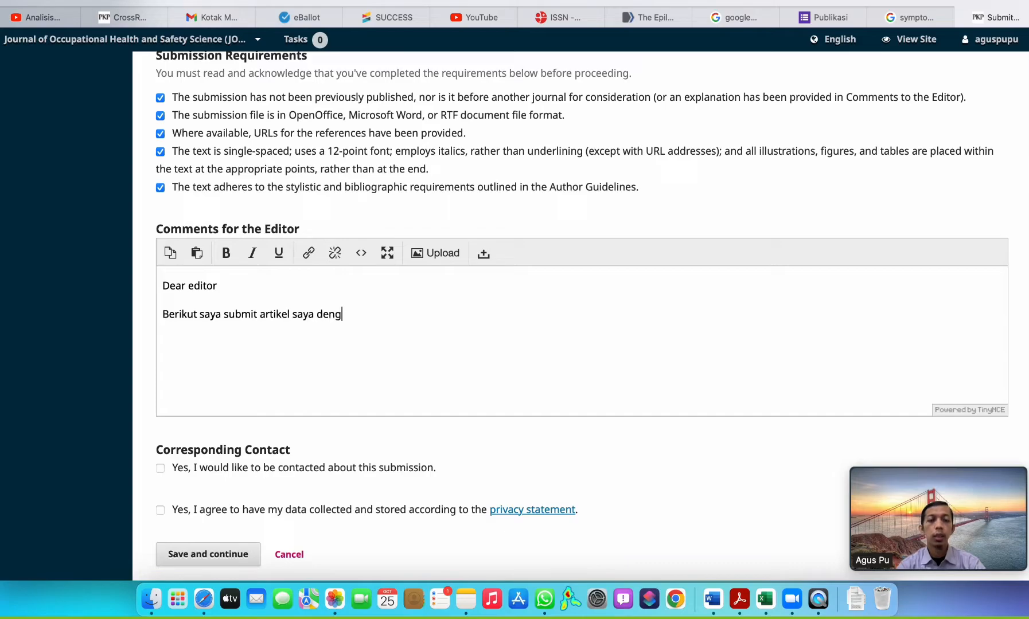
type("an judul")
key("BackSpace")
key("BackSpace")
key("BackSpace")
key("BackSpace")
key("BackSpace")
key("BackSpace")
key("BackSpace")
key("BackSpace")
key("BackSpace")
key("BackSpace")
key("BackSpace")
key("BackSpace")
key("BackSpace")
Complete the editor comment's sentence with ", semoga bisa untuk dilakukan publikasi di jurnal ini, terimakasih".
type(", semo")
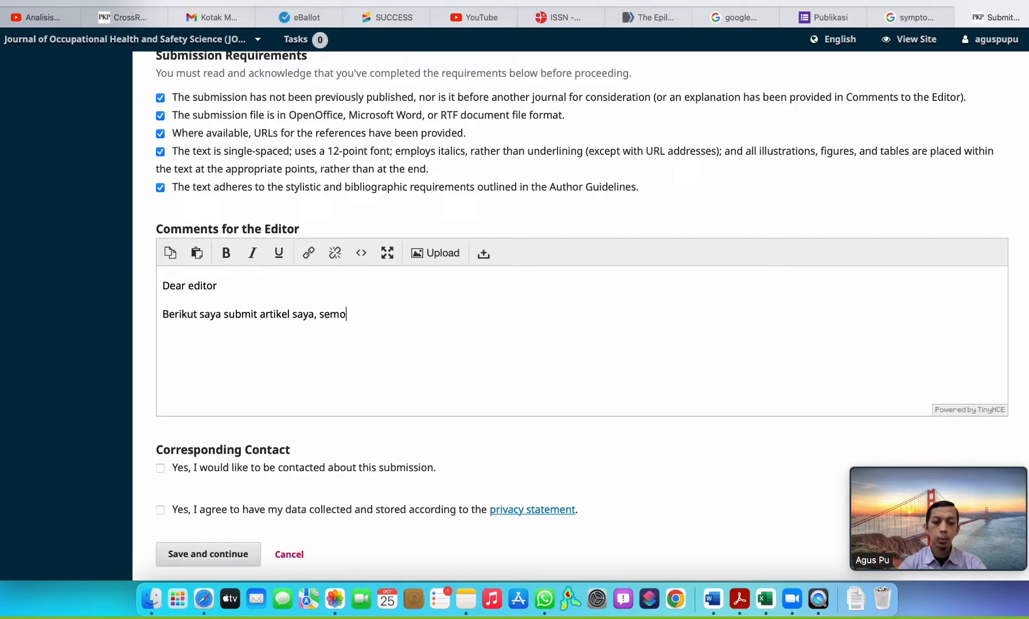
type("ga bisa ")
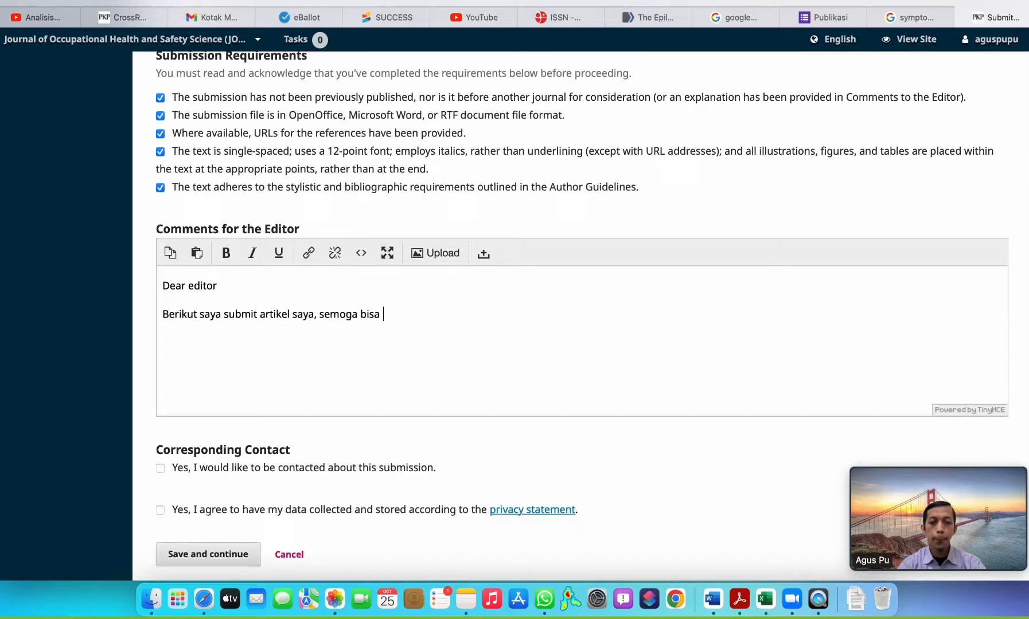
type("untuk dilakka")
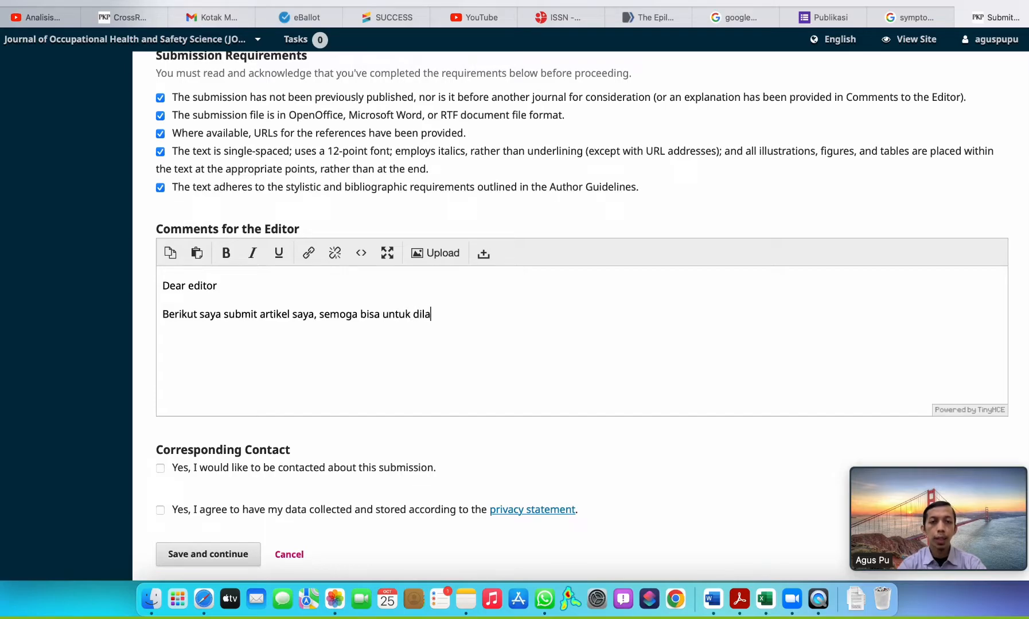
key("BackSpace")
key("BackSpace")
type("ukan publikas")
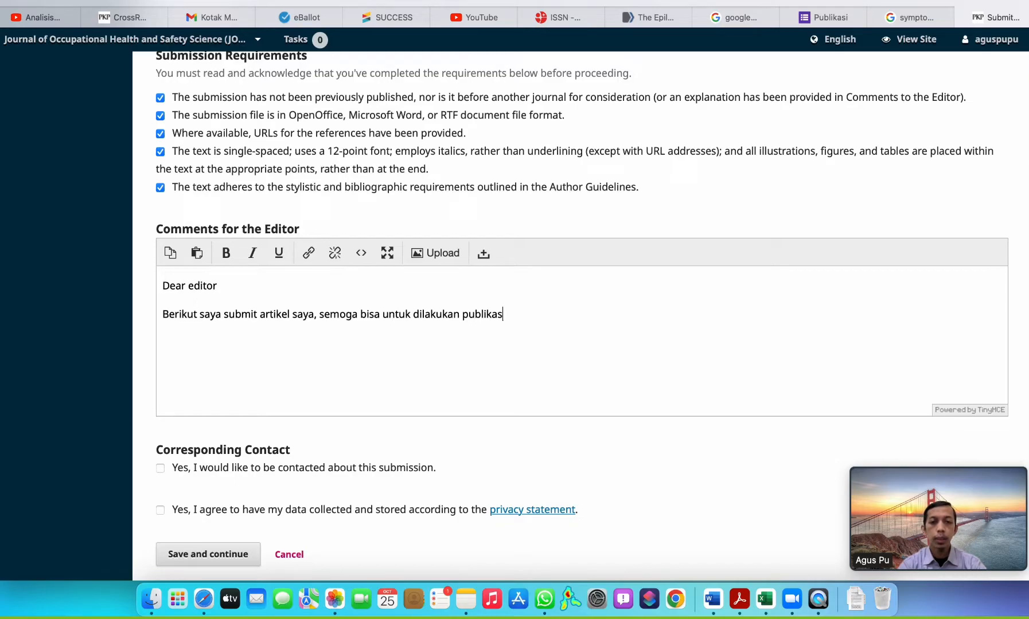
type("i di jurnal ")
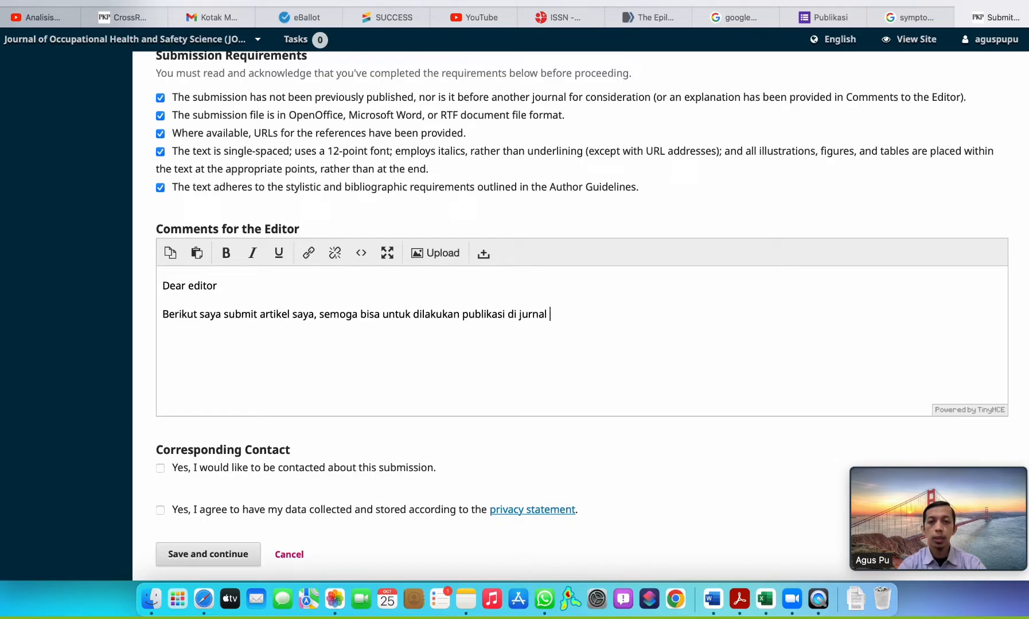
type("ini, terimakasih")
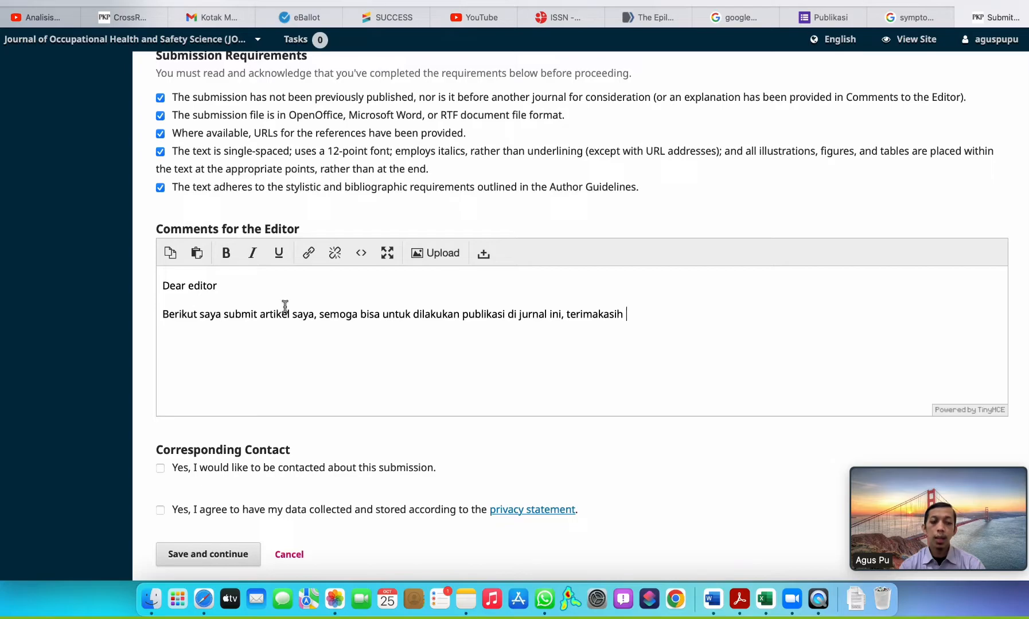
Agree to be contacted about the submission and to the privacy statement, and save to continue to the file upload stage.
scroll(285, 306, "down", 3)
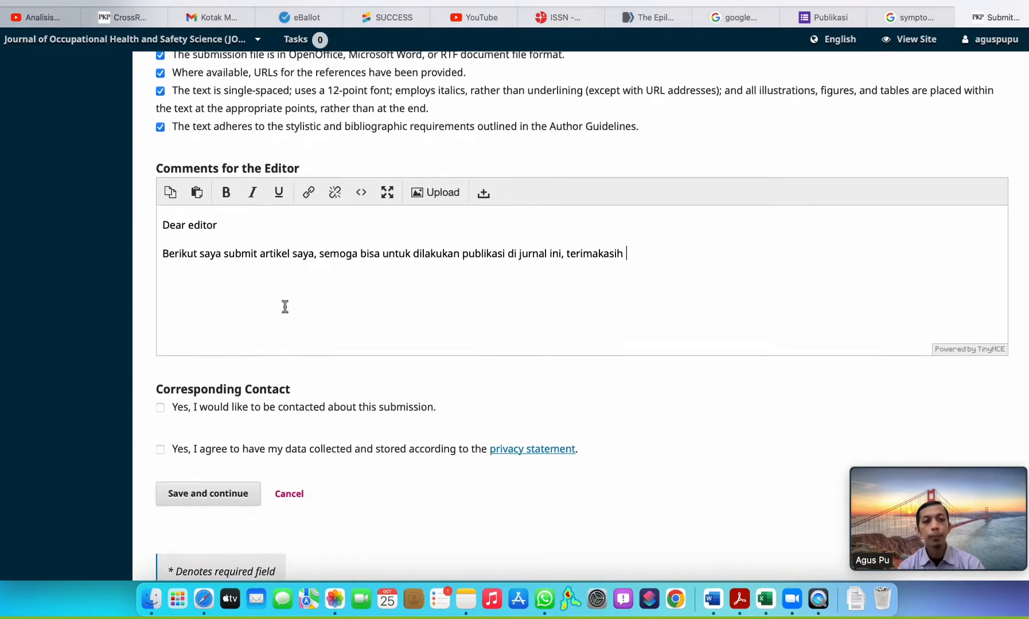
left_click(161, 397)
left_click(160, 439)
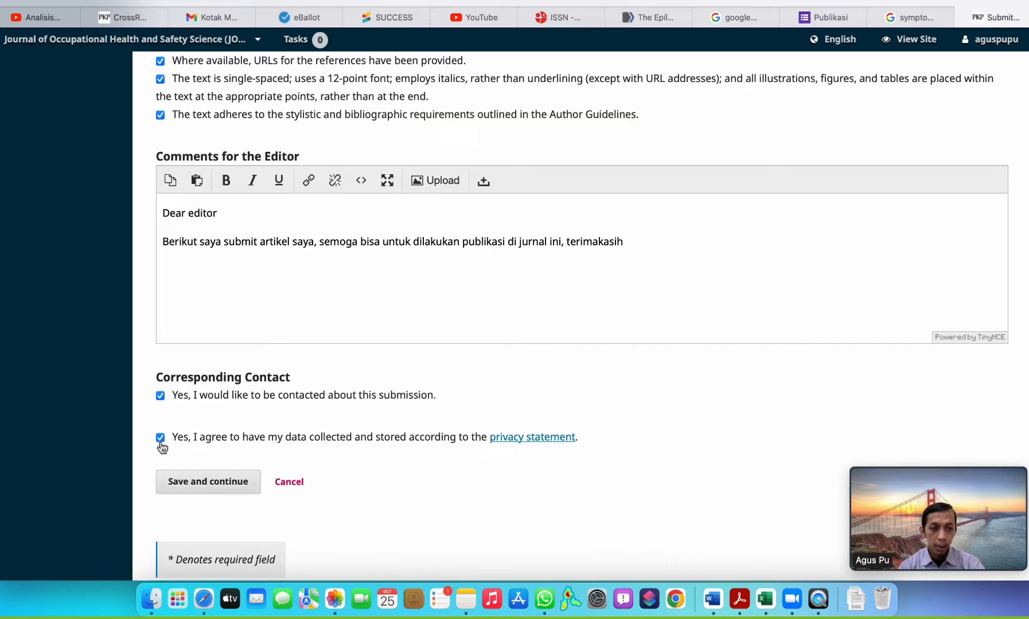
scroll(366, 355, "up", 2)
left_click(199, 523)
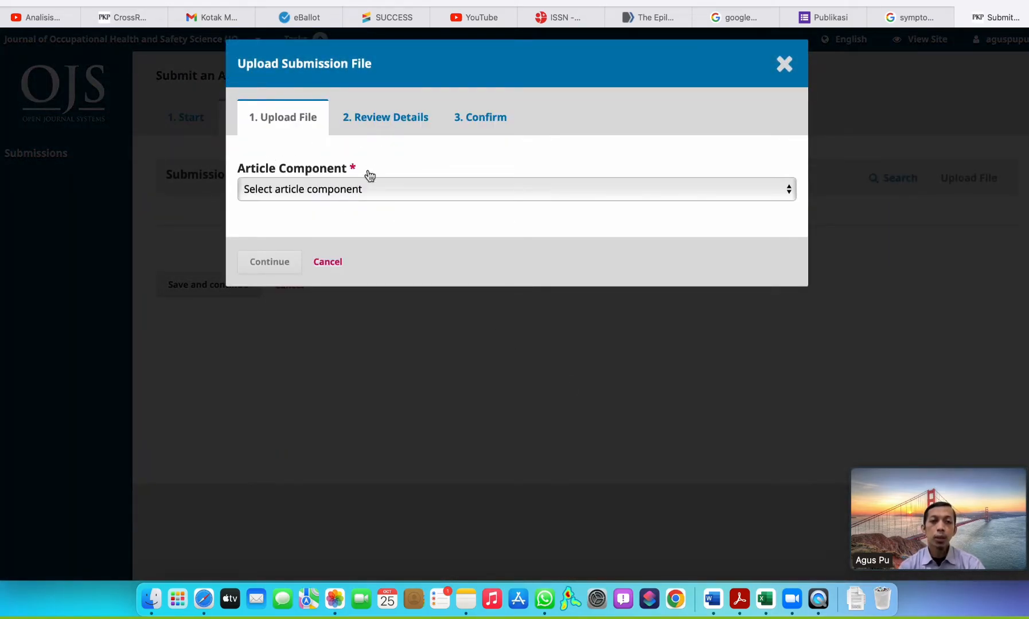
Upload Review_ISTISjMHS.docx from the Unduhan folder as the Article Text component.
left_click(310, 190)
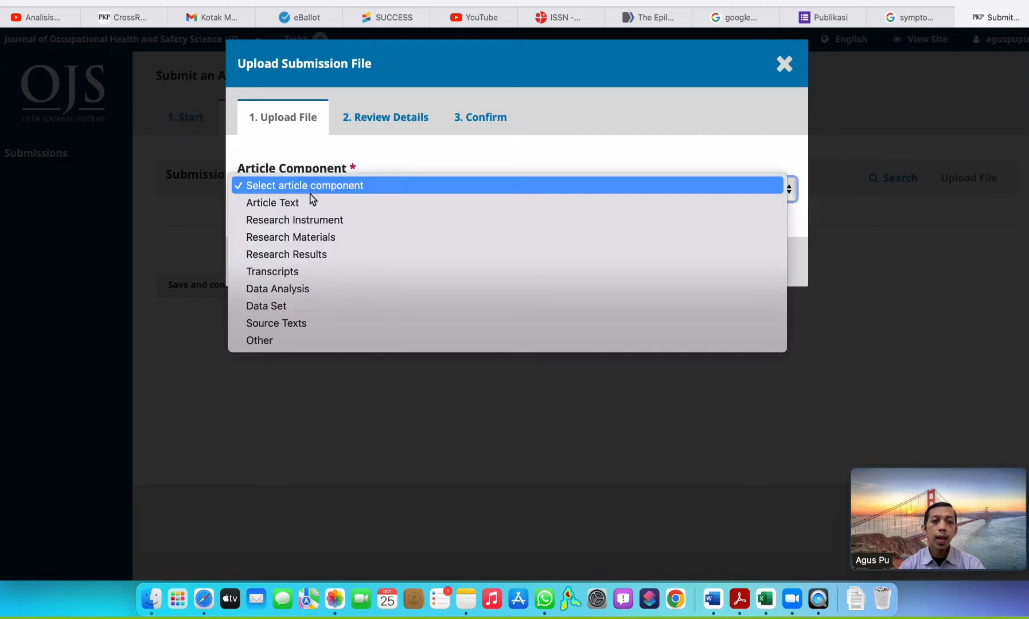
left_click(312, 201)
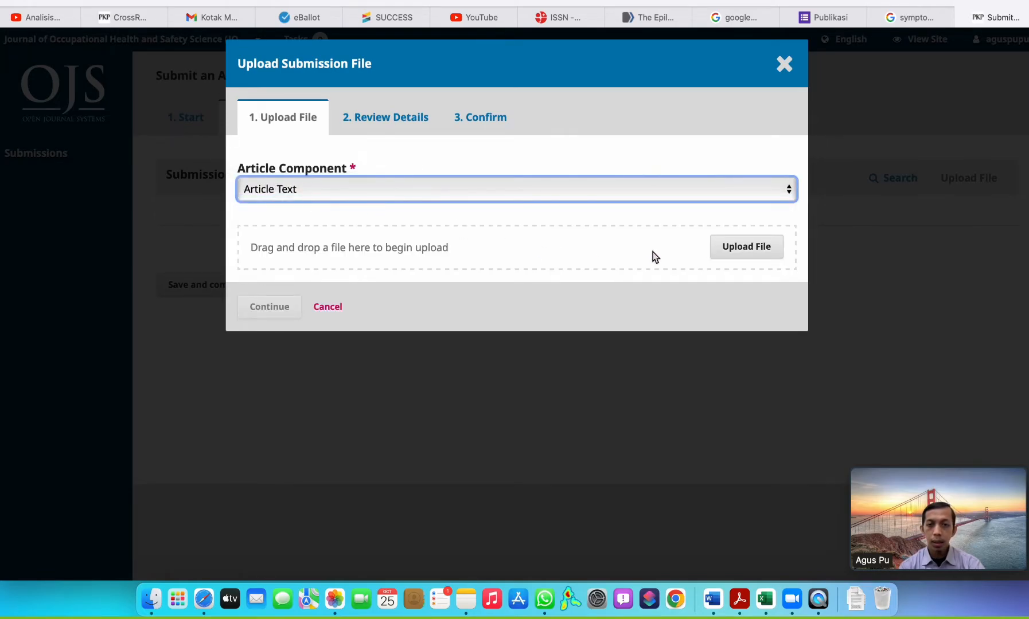
left_click(720, 247)
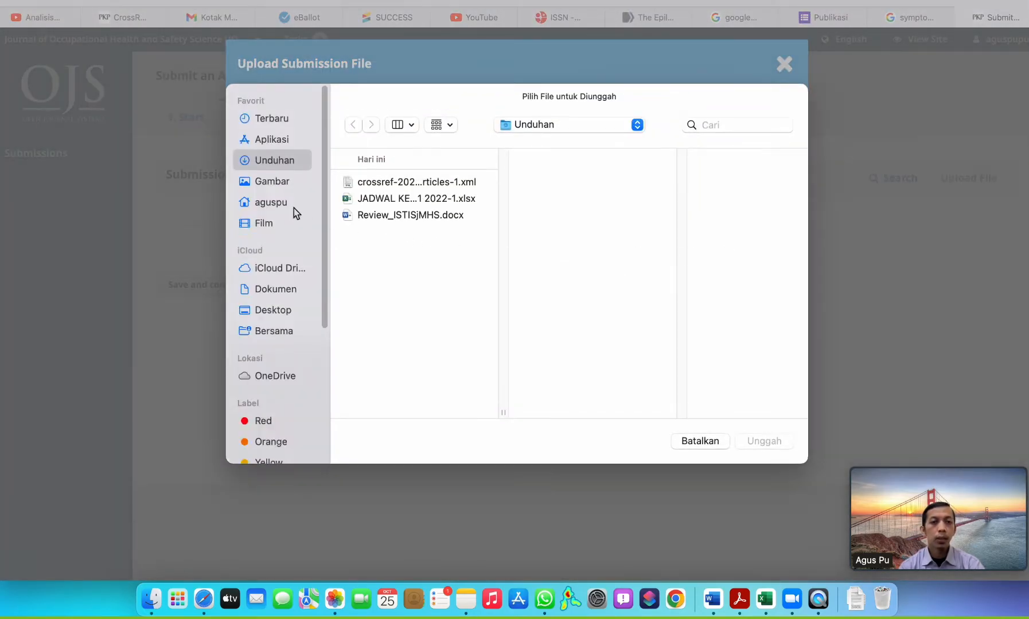
left_click(398, 217)
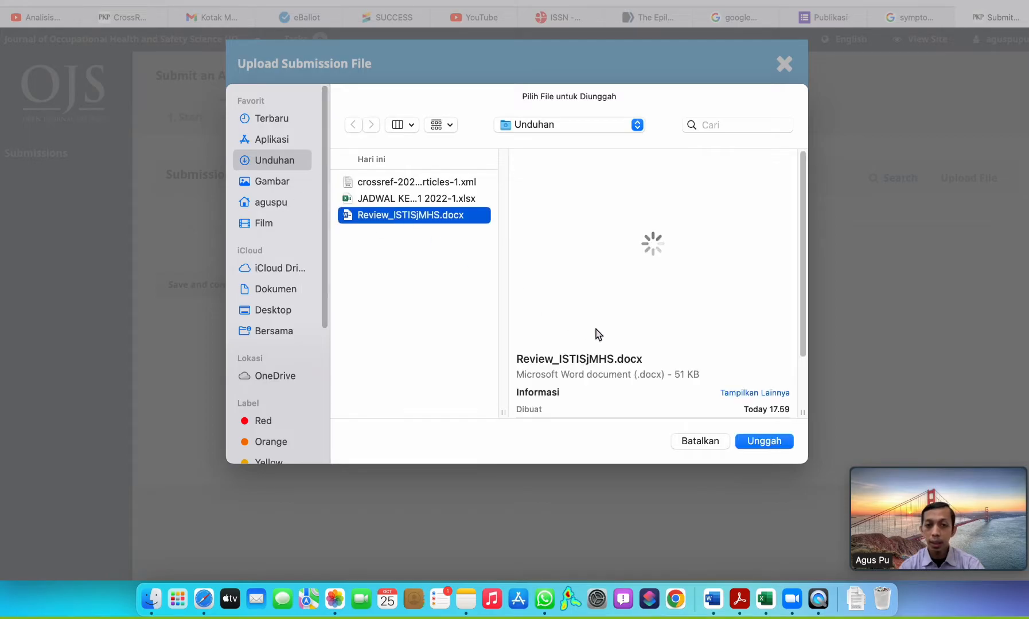
left_click(764, 443)
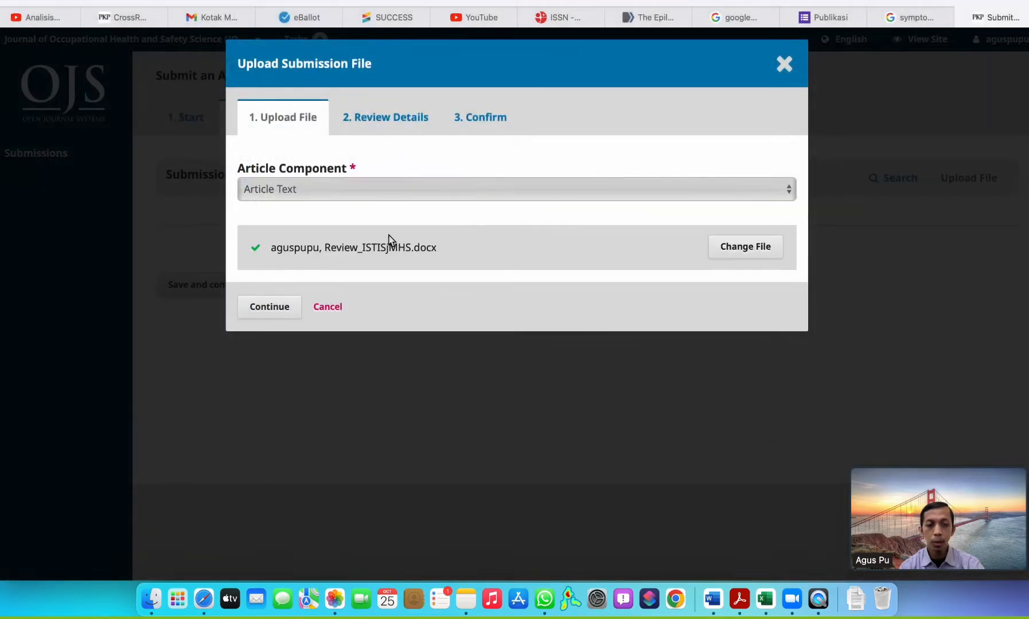
Accept the uploaded file's details, finish the upload, and save to continue to the metadata stage.
left_click(278, 304)
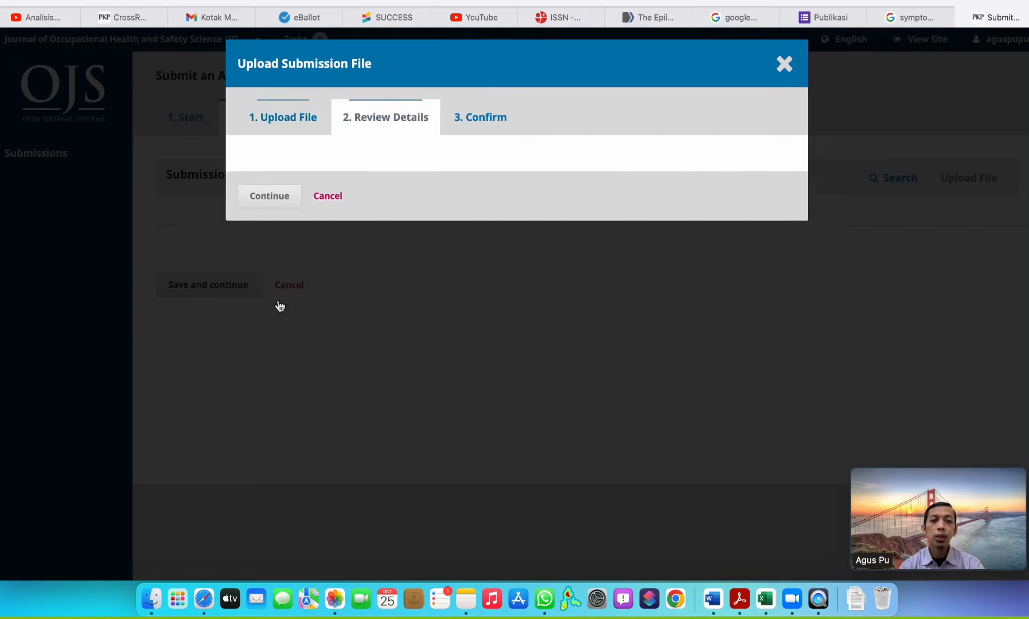
left_click(271, 251)
left_click(284, 301)
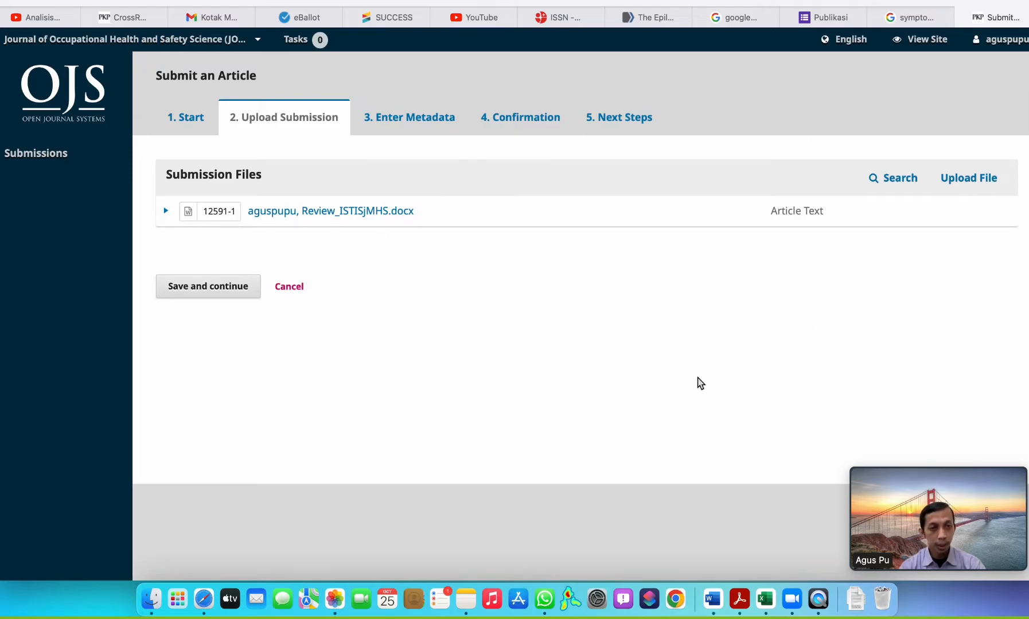
left_click(208, 289)
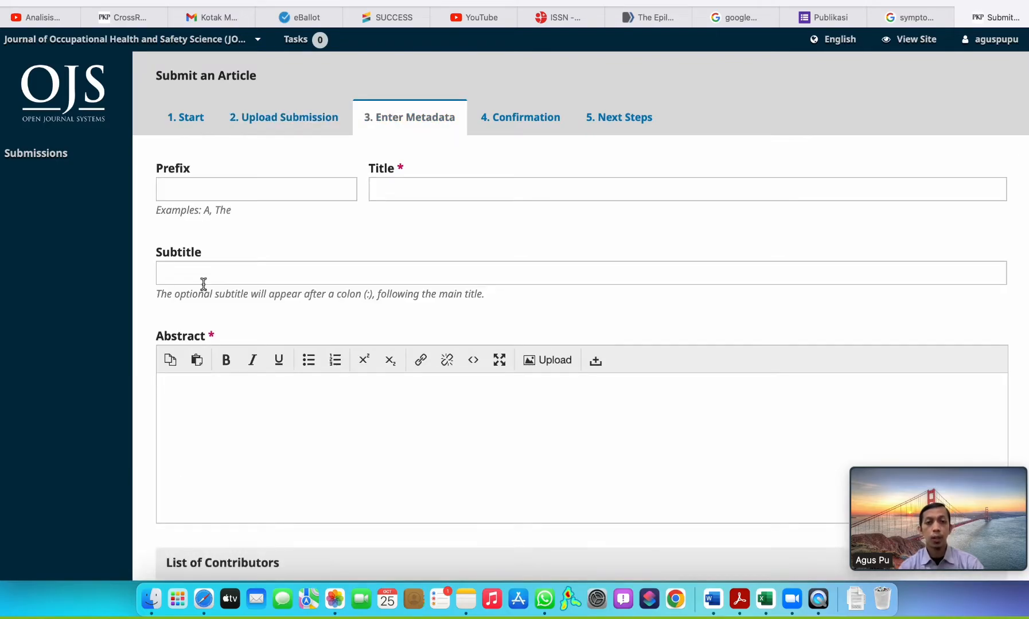
Examine the metadata form's title, abstract, contributor, keyword and reference fields to see what has to be filled in.
scroll(344, 273, "down", 8)
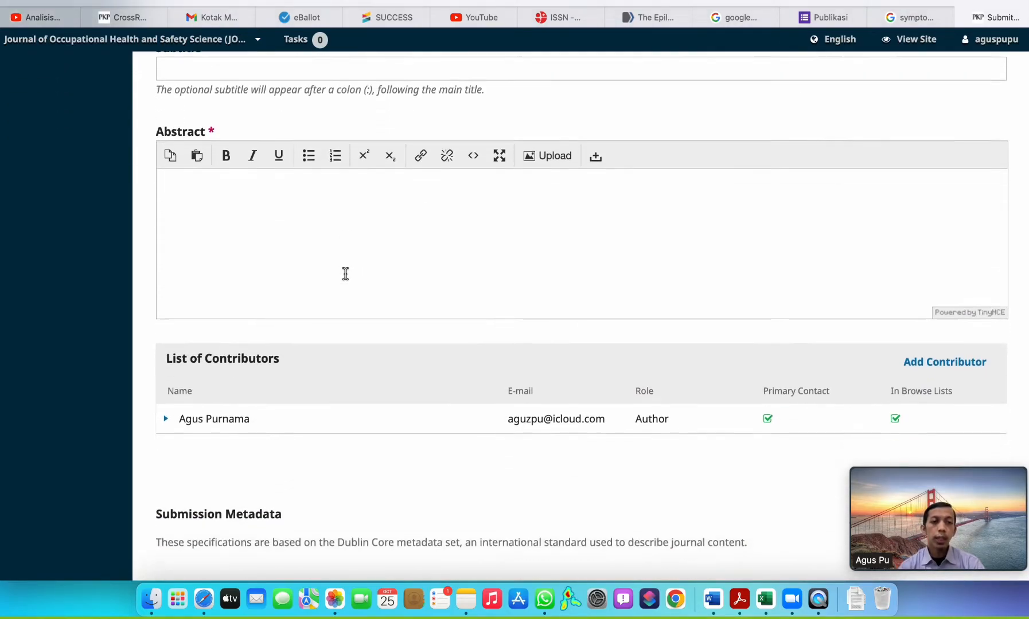
scroll(345, 275, "up", 8)
left_click(419, 192)
scroll(337, 396, "down", 3)
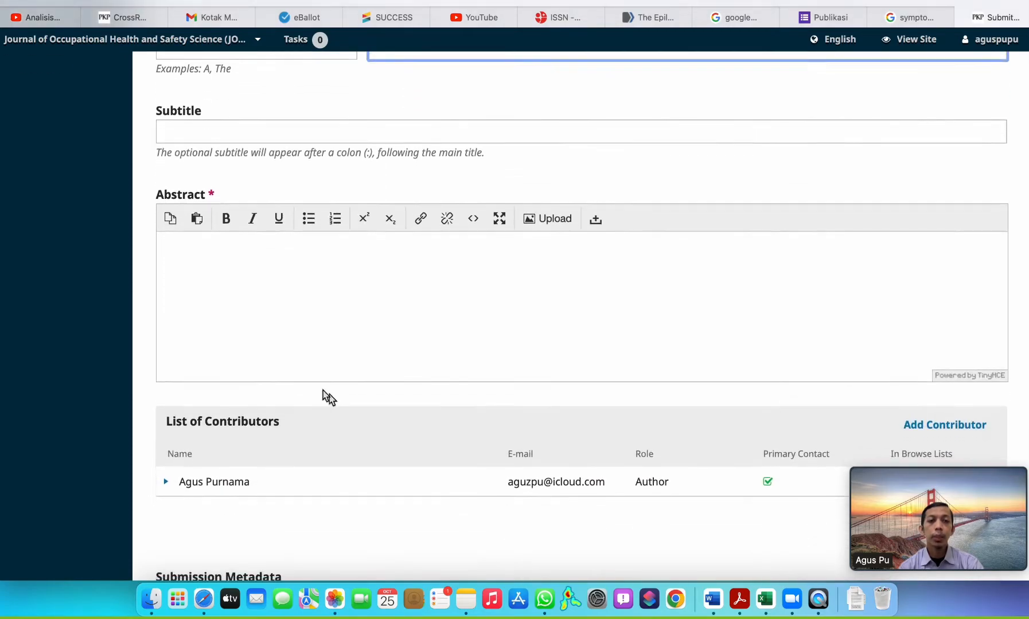
left_click(238, 298)
scroll(326, 338, "down", 8)
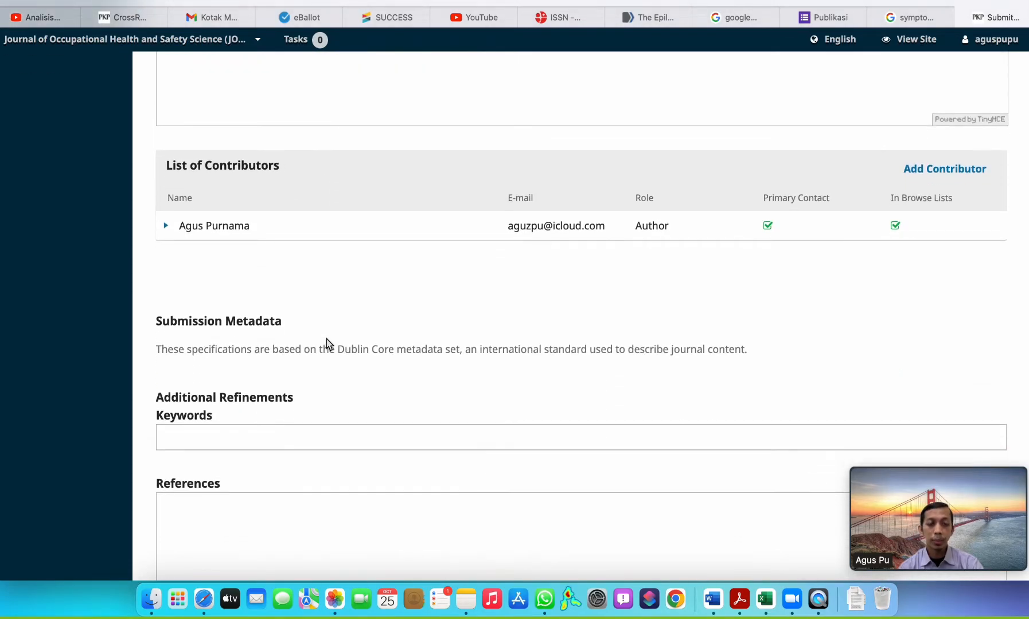
scroll(326, 339, "up", 10)
scroll(327, 339, "up", 1)
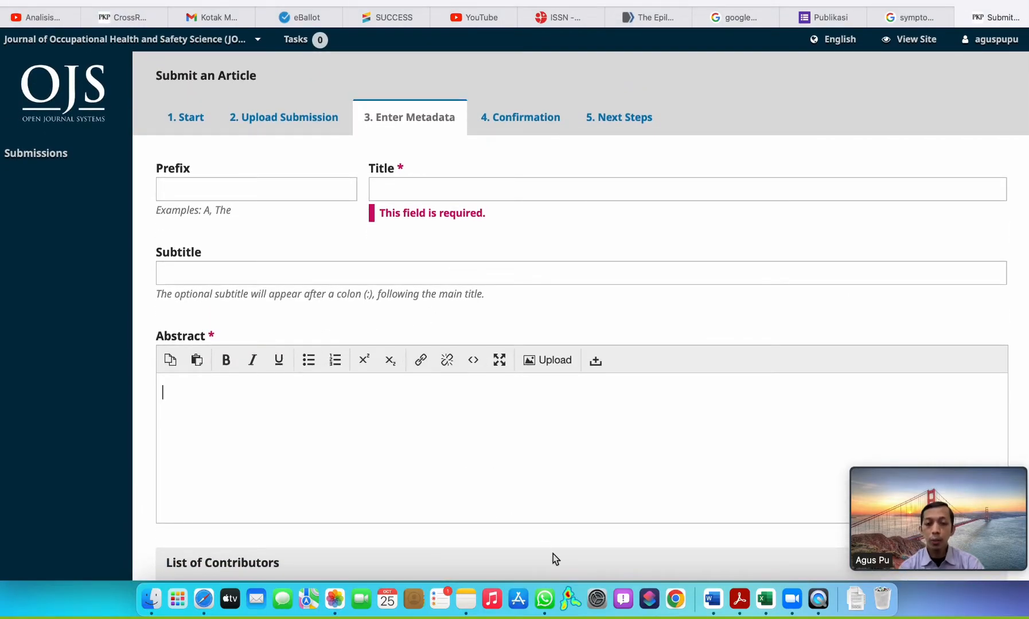
Copy the title "Gambaran Sistem Pengelolaan Rekam Medis di Rumah Sakit Bhayangkara Lemdiklat Polri Tahun 2022" from the Word manuscript into the submission's Title field.
left_click(714, 599)
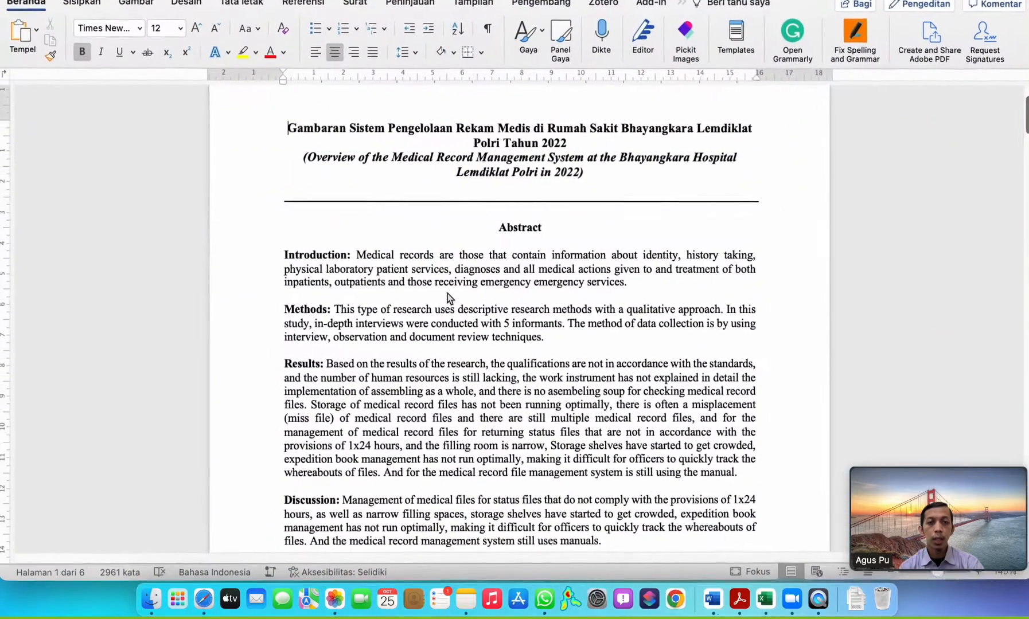
left_click_drag(290, 151, 557, 170)
key("super+c")
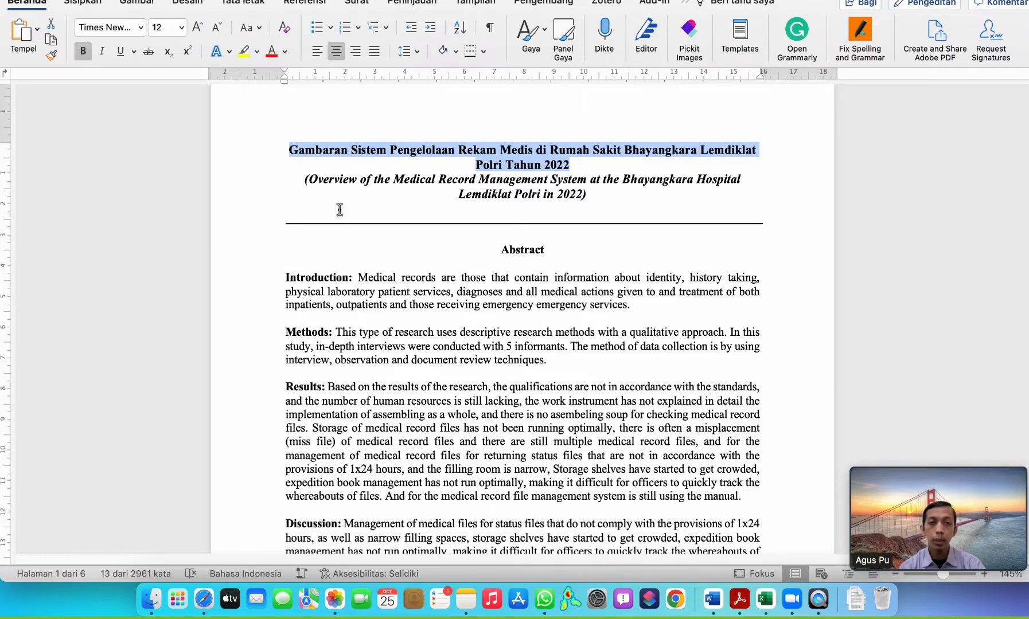
left_click(209, 606)
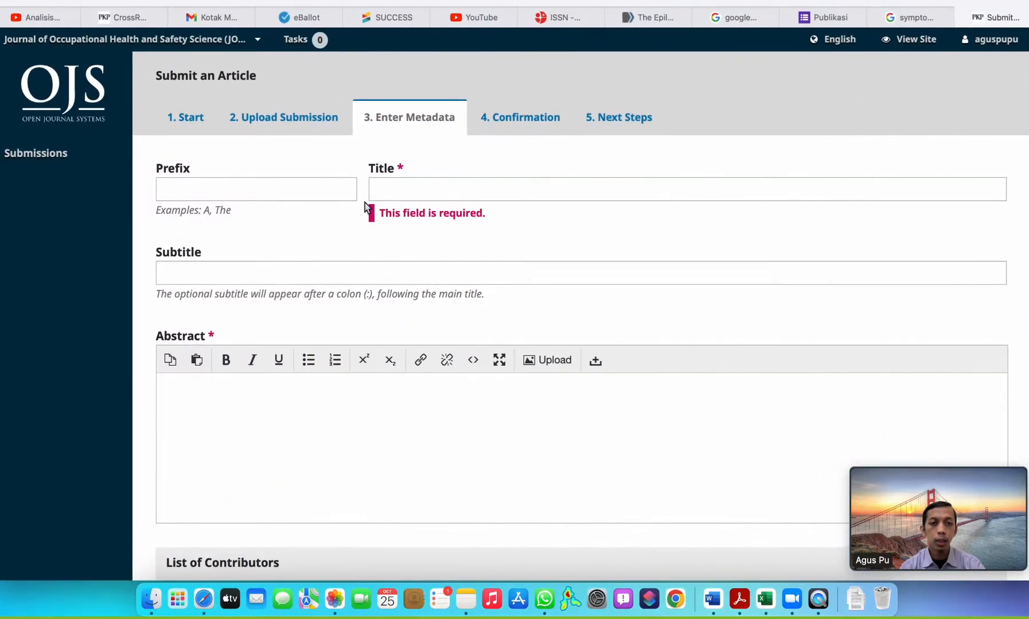
left_click(419, 190)
key("super+v")
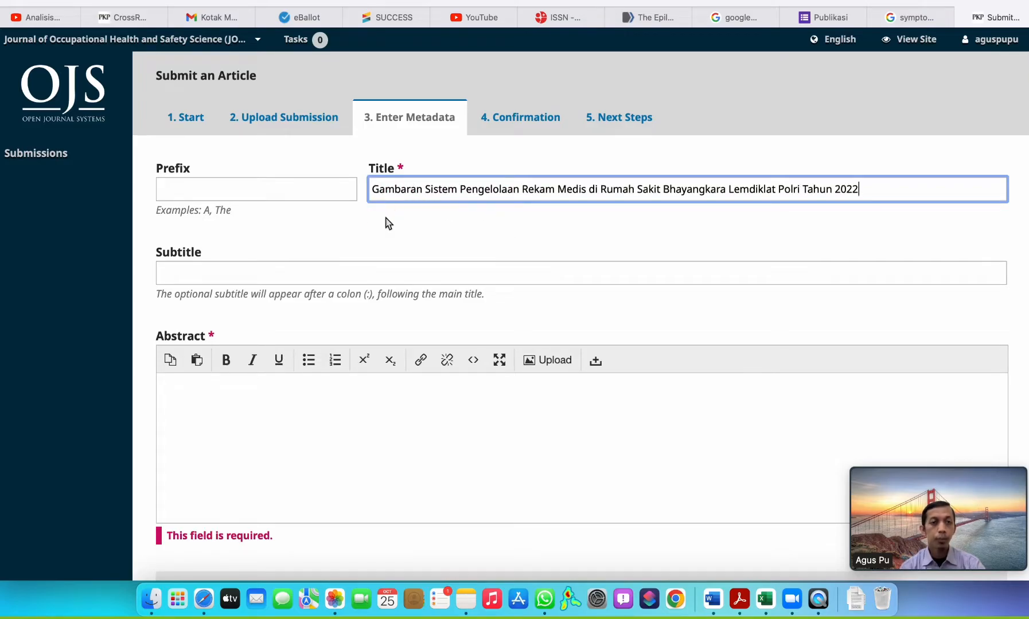
Copy the abstract text from Introduction through Discussion in the Word manuscript into the submission's Abstract field.
scroll(385, 222, "down", 2)
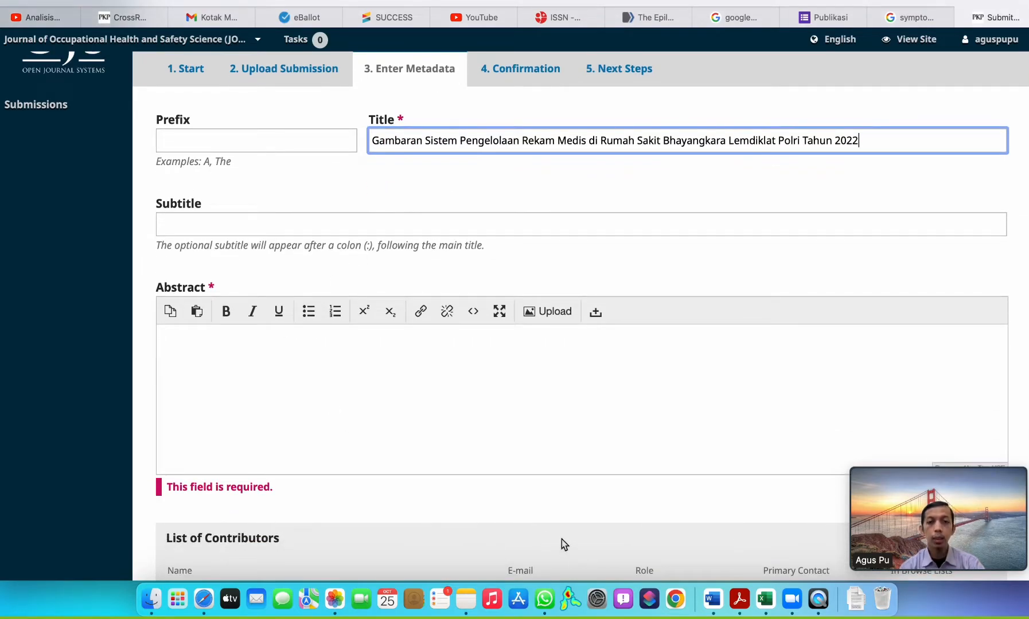
key("super+Tab")
scroll(361, 281, "down", 2)
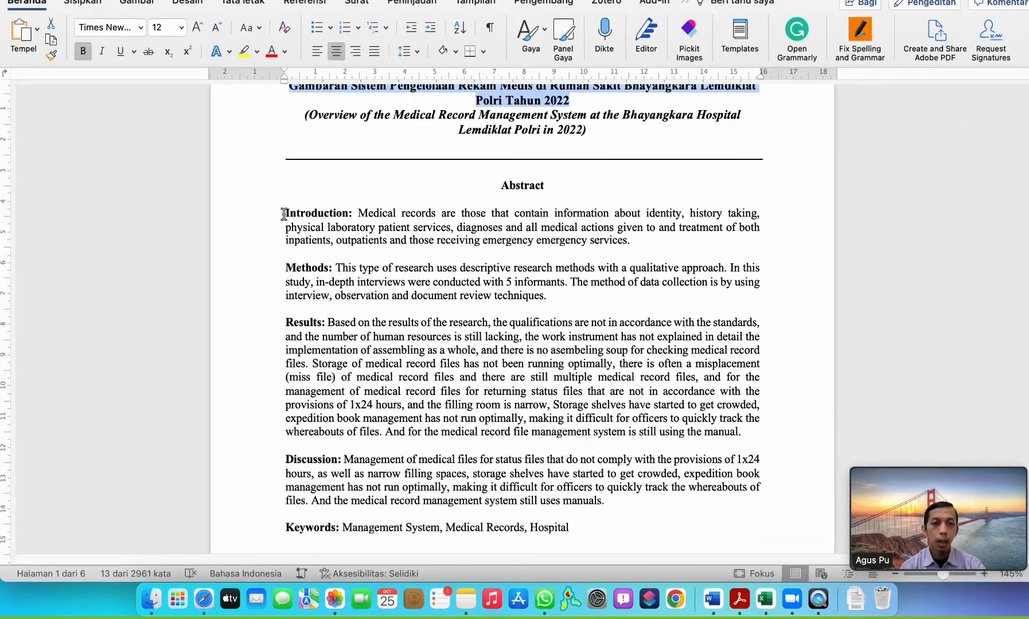
left_click_drag(283, 211, 347, 270)
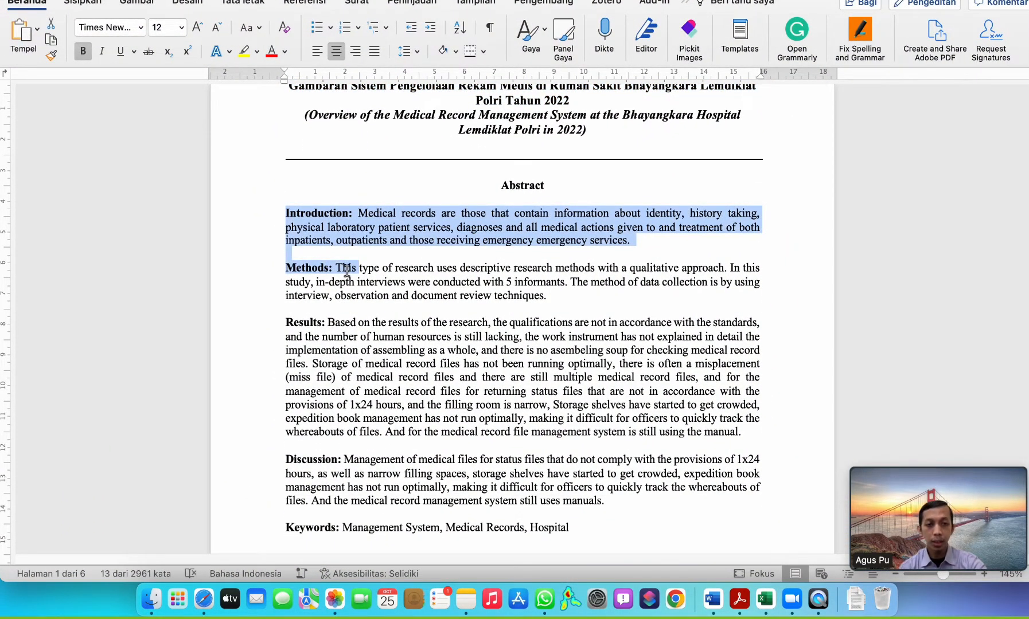
left_click_drag(346, 270, 588, 500)
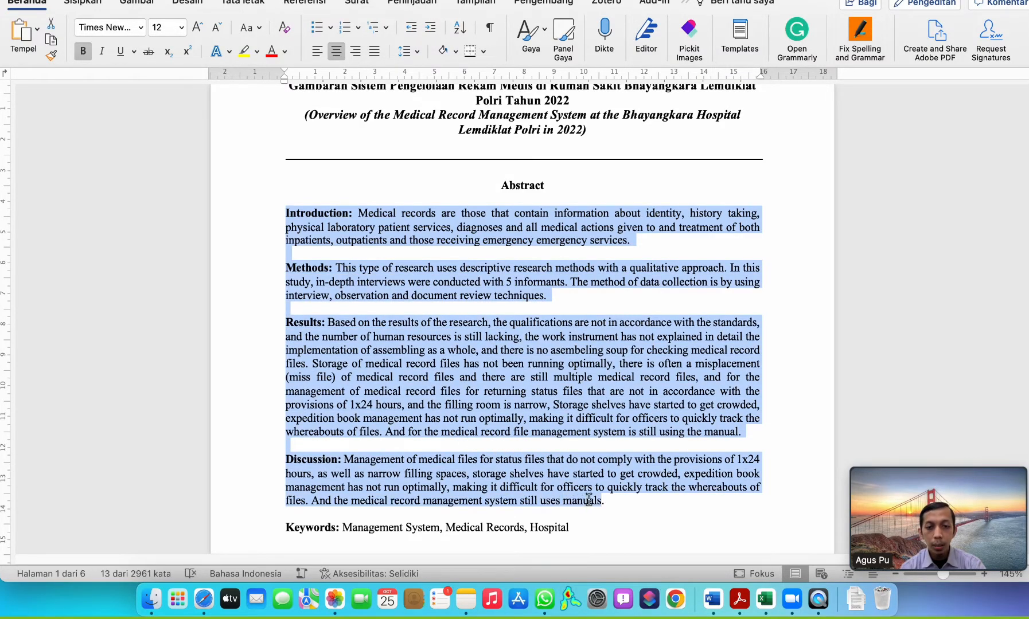
scroll(465, 417, "down", 2)
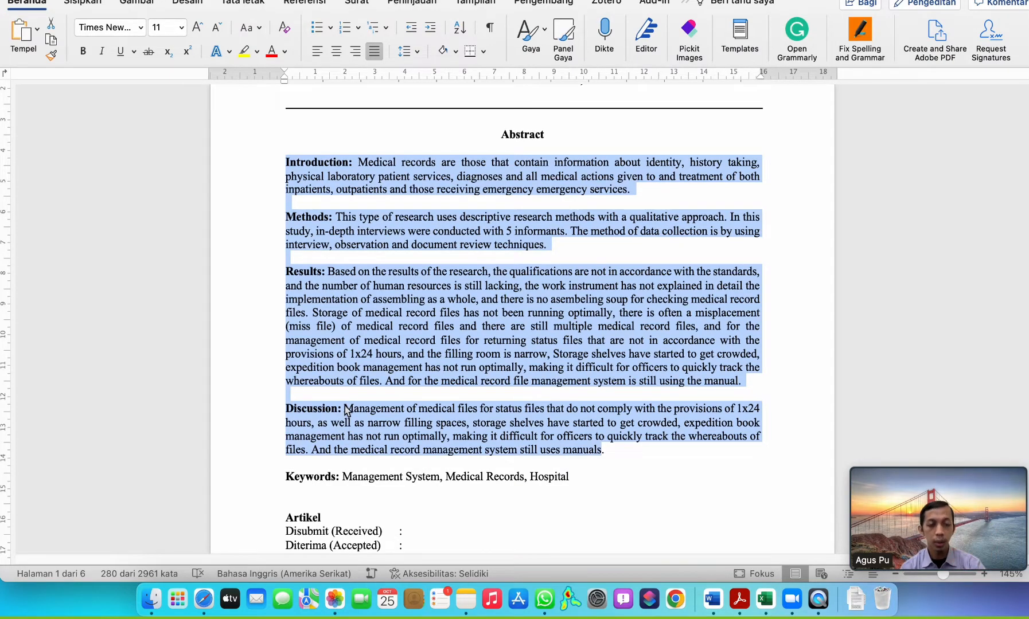
scroll(346, 411, "down", 1)
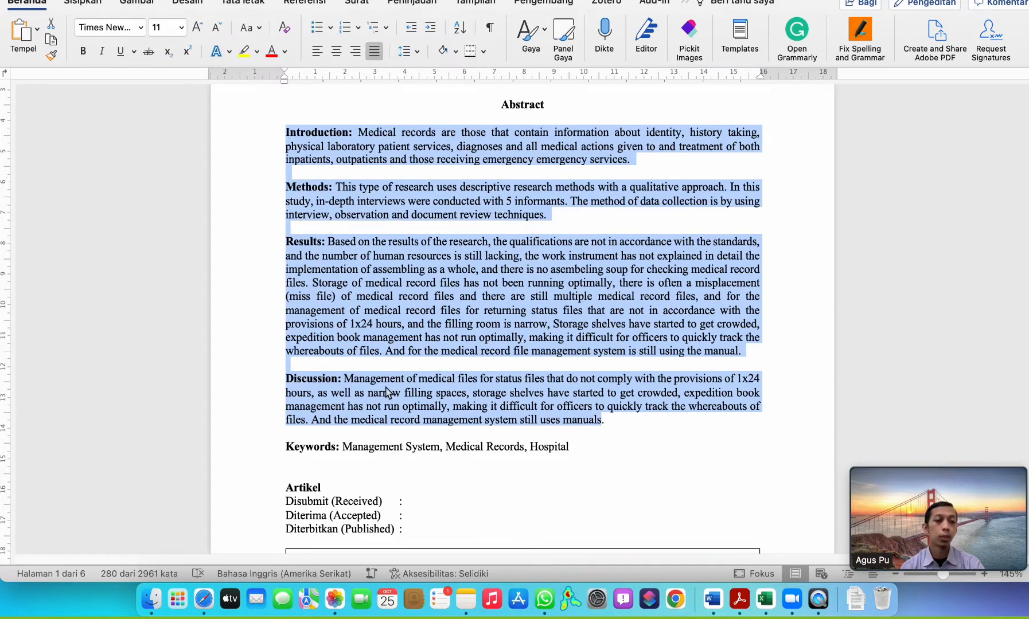
key("ctrl+Left")
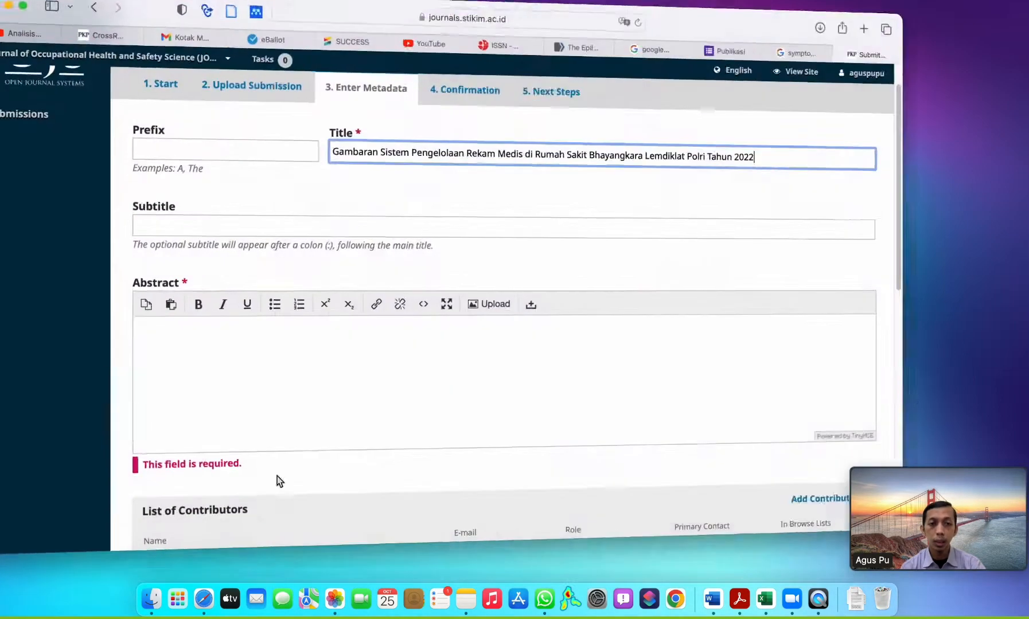
left_click(251, 357)
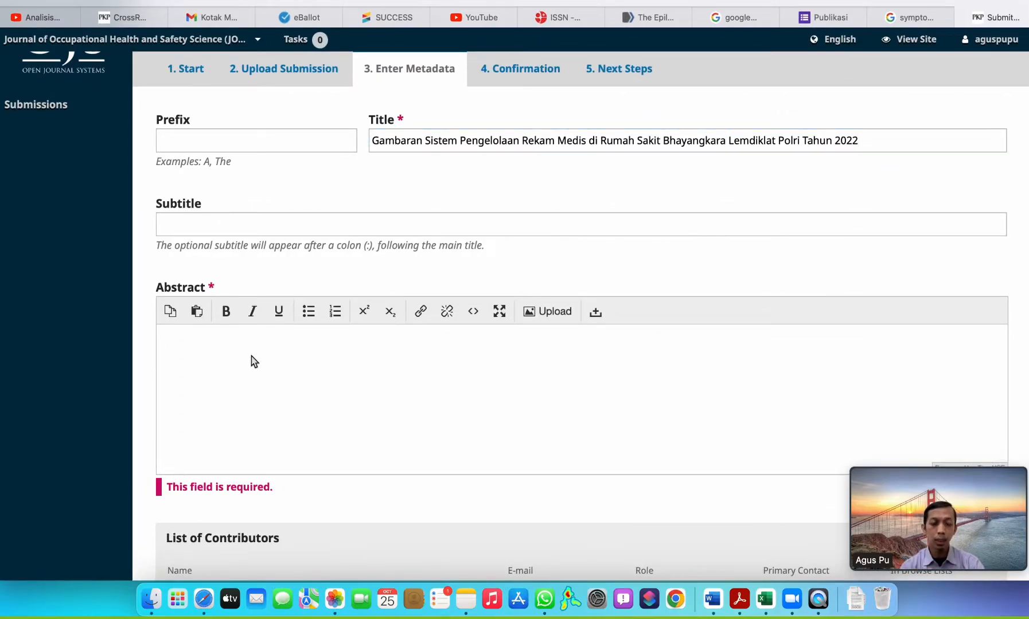
scroll(321, 344, "up", 1)
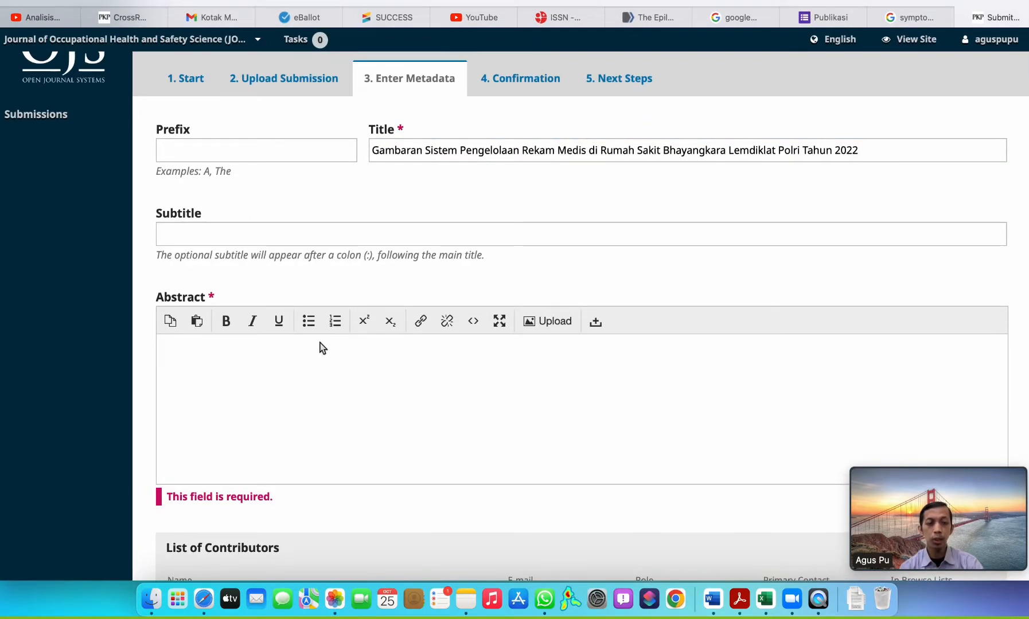
key("super+v")
Remove the blank lines between the Introduction, Methods, Results and Discussion paragraphs in the Abstract field.
left_click(230, 418)
left_click(230, 414)
scroll(573, 407, "up", 4)
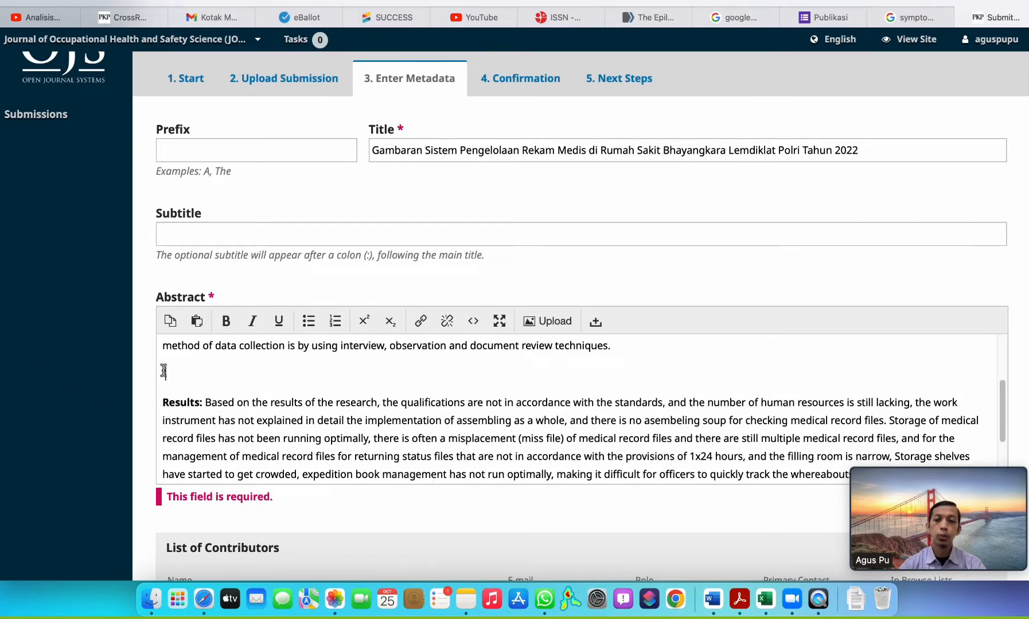
key("BackSpace")
scroll(164, 370, "up", 3)
scroll(164, 372, "up", 1)
left_click(166, 387)
key("BackSpace")
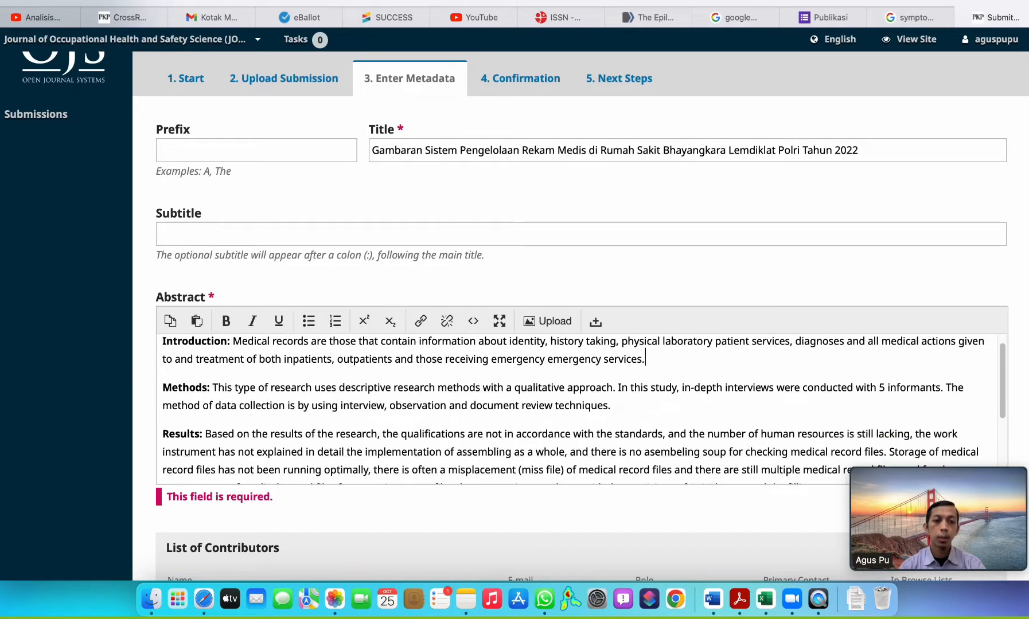
scroll(355, 378, "down", 5)
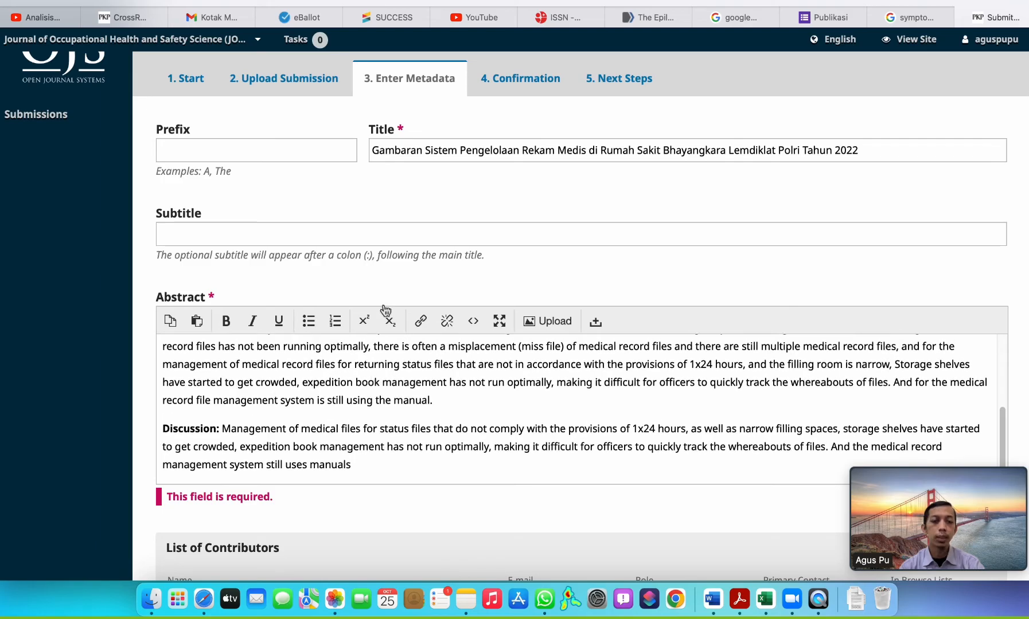
Start adding a contributor and enter the co-author's single name as both first and last name.
scroll(525, 230, "down", 5)
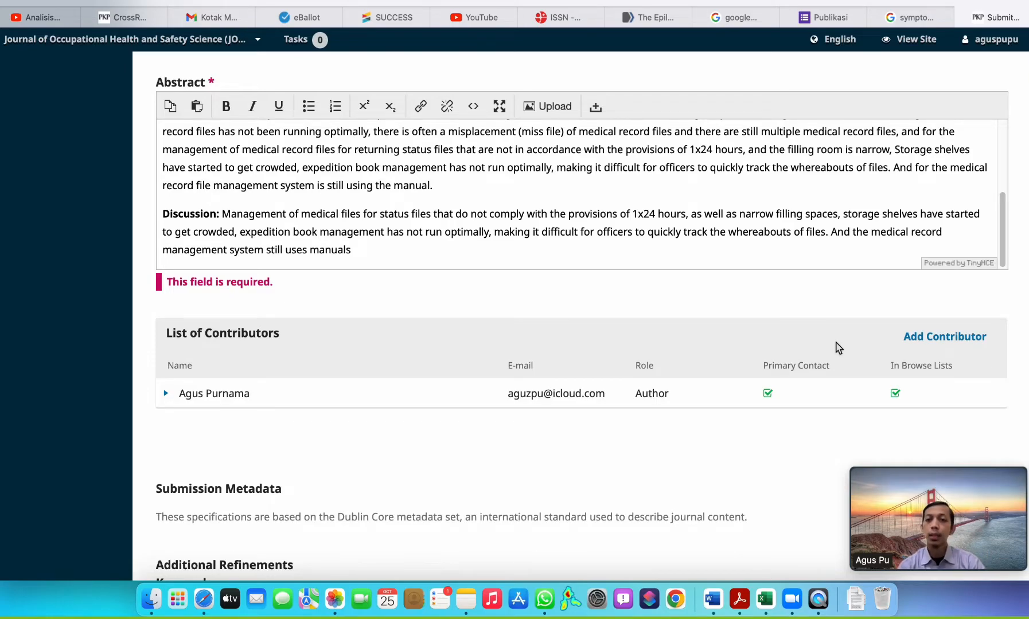
left_click(935, 342)
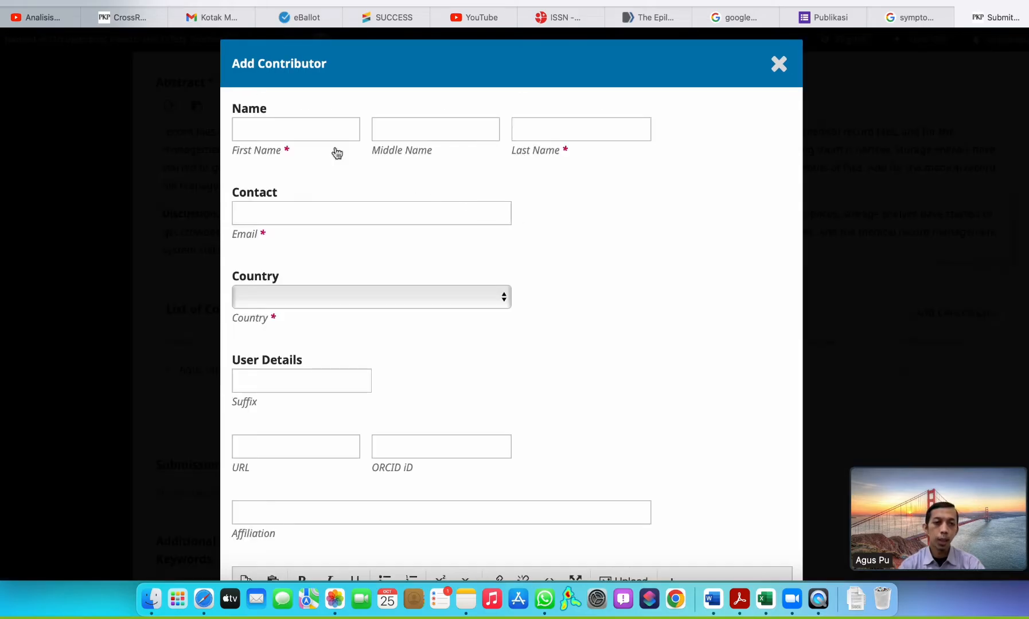
left_click(294, 122)
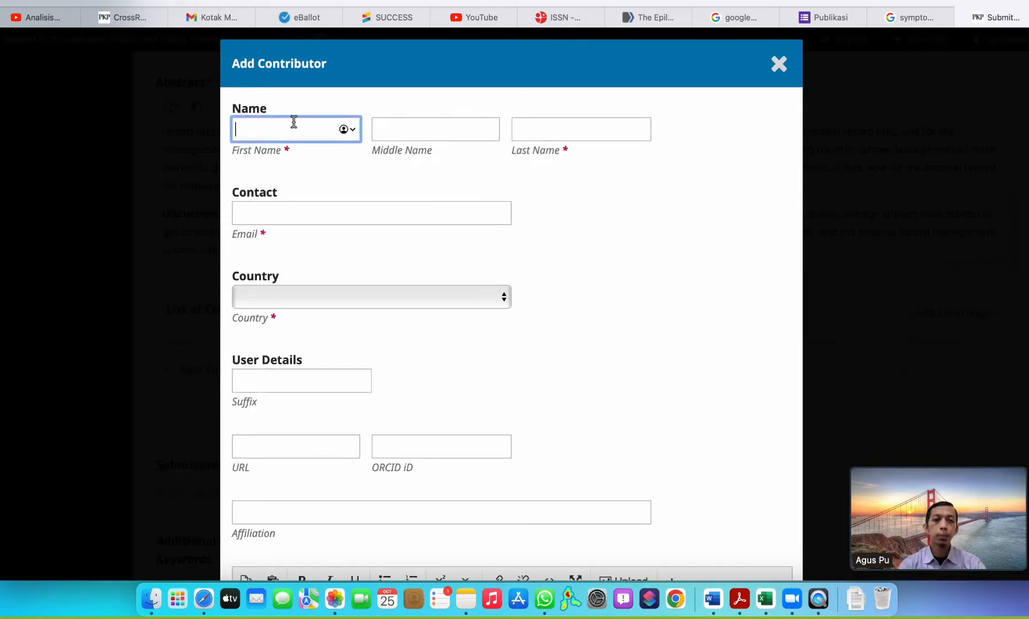
type("Susaldi")
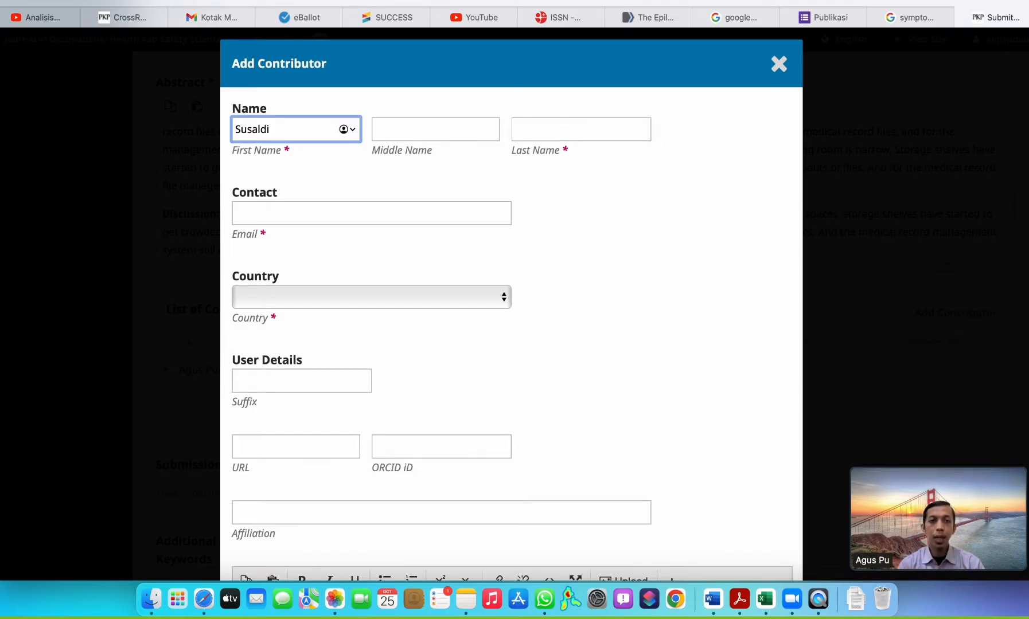
double_click(257, 127)
key("super+c")
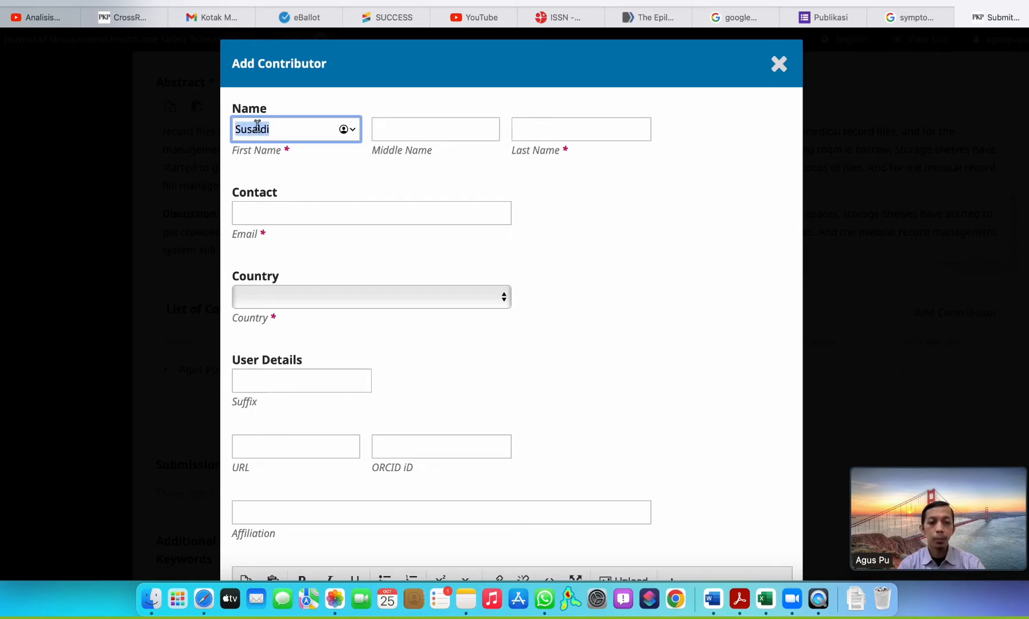
left_click(561, 130)
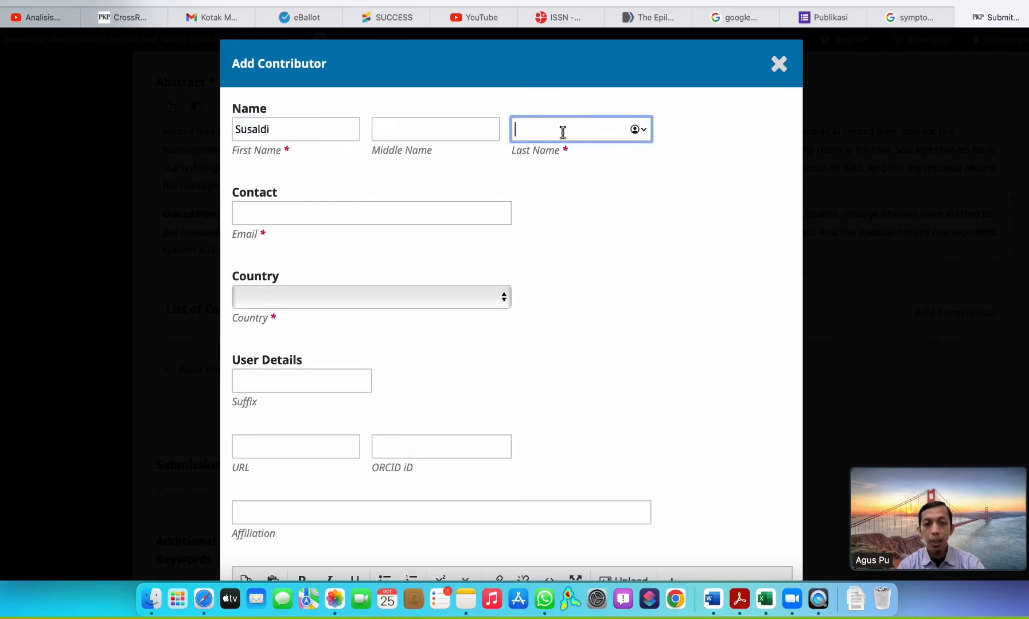
key("super+v")
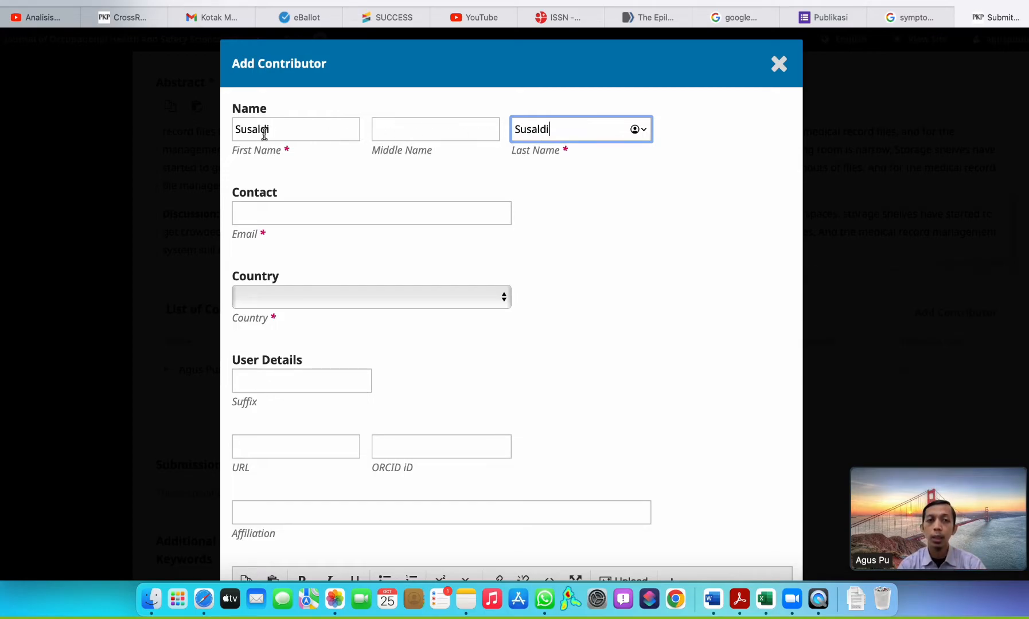
Enter the contributor's email address and set the country to Indonesia.
left_click(273, 213)
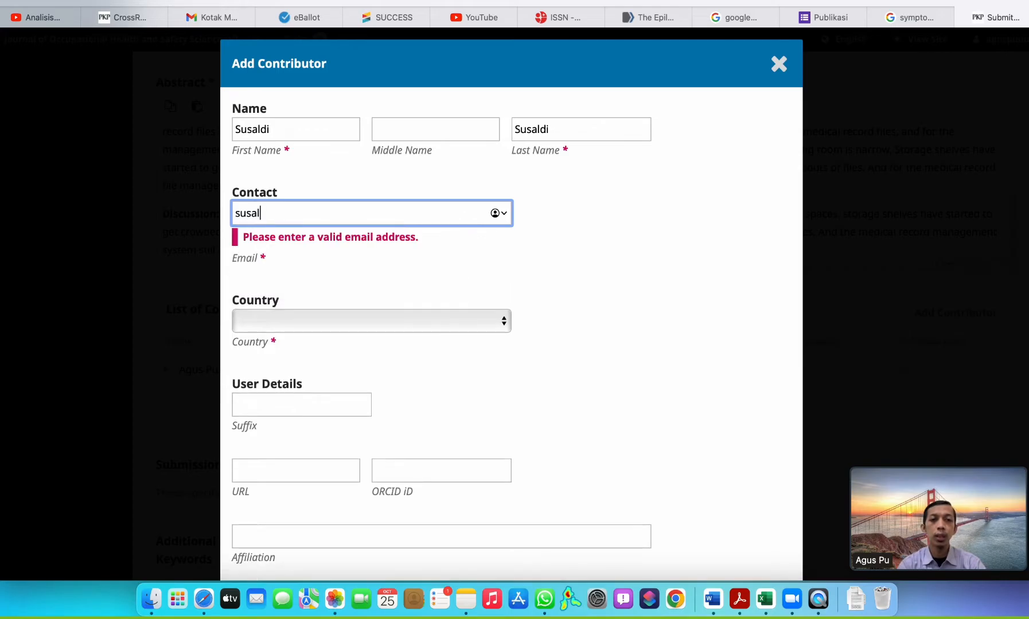
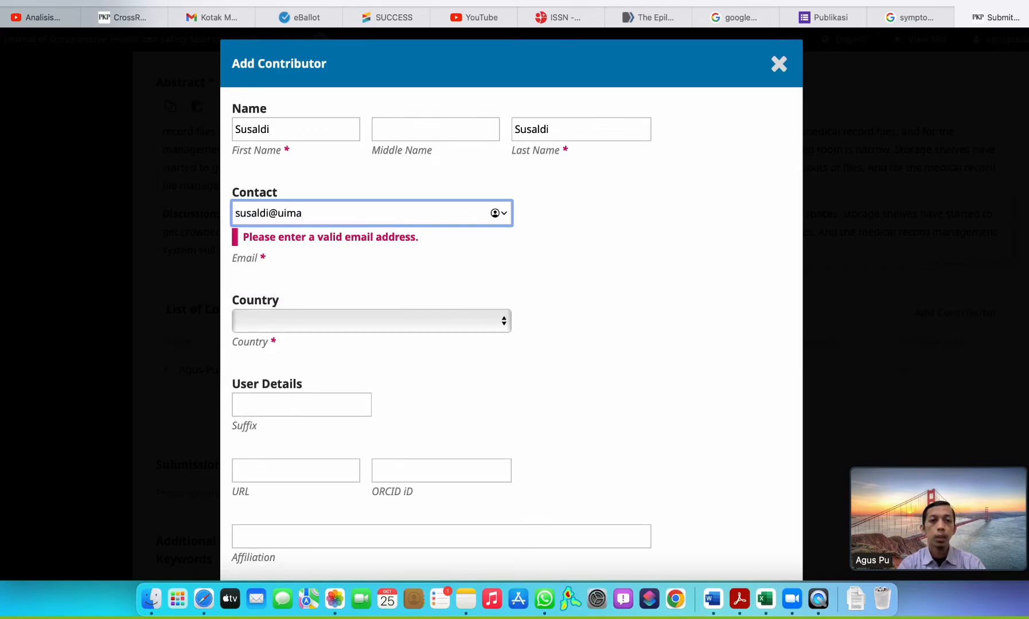
key("Tab")
type("indo")
Set the contributor's affiliation to Universitas Indonesia Maju (UIMA).
scroll(285, 428, "down", 2)
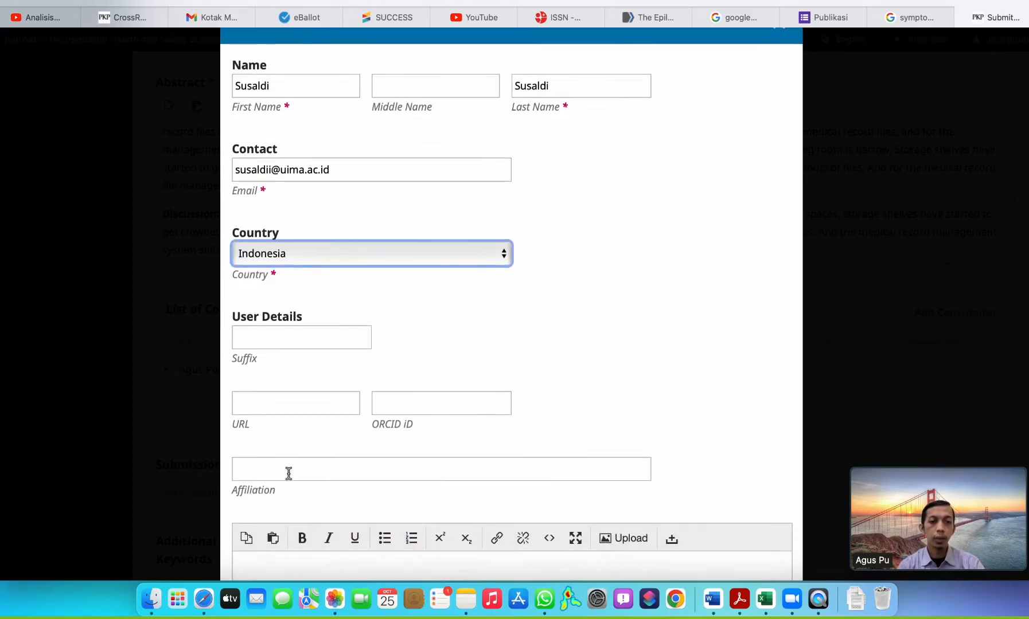
left_click(289, 472)
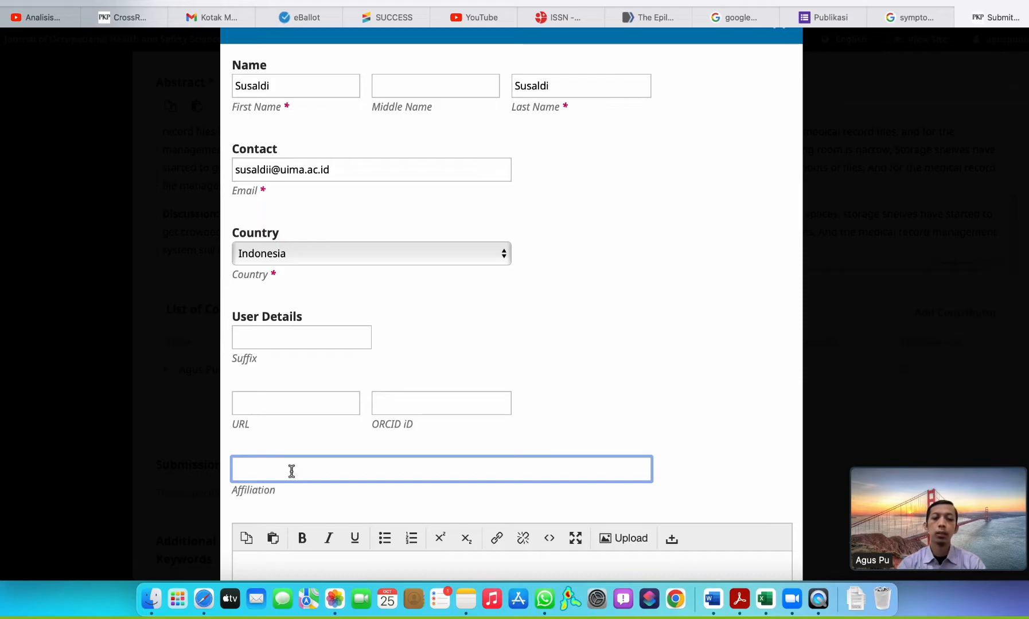
type("Univers")
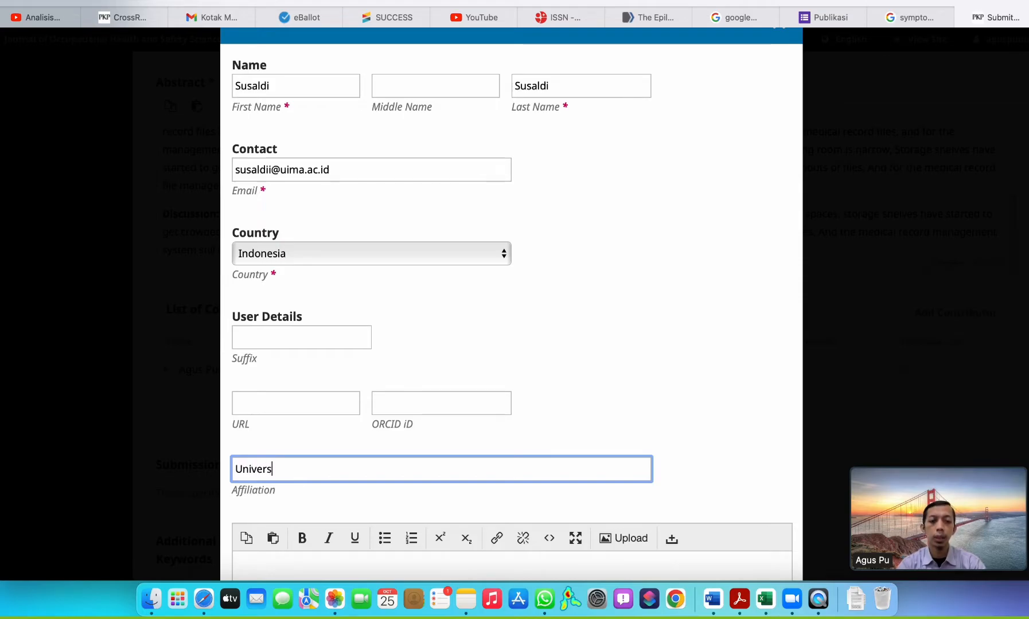
type("itas Indonesia ")
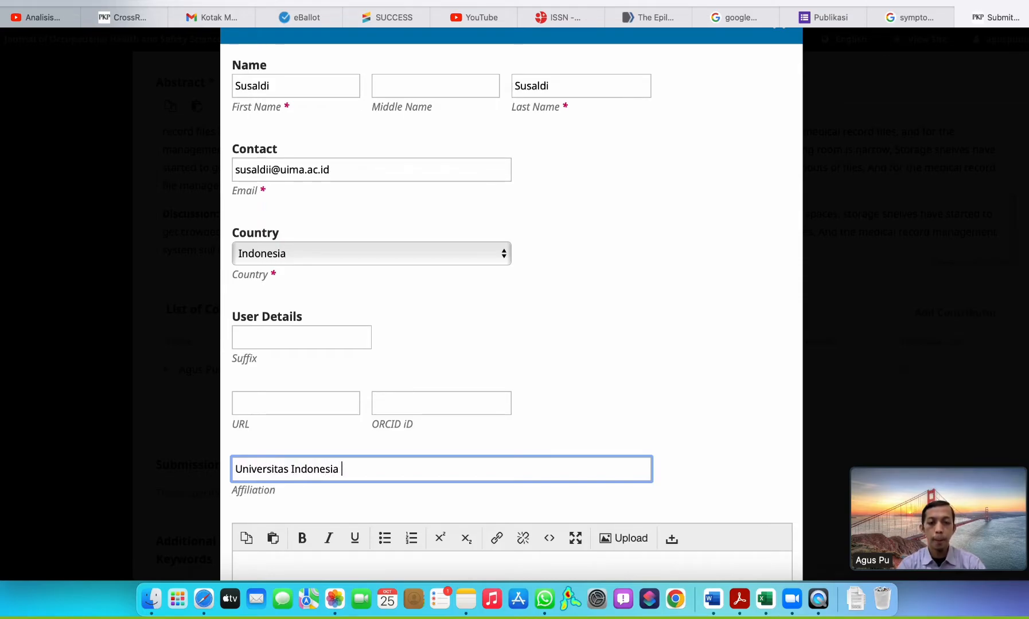
type("Maju (UIMA)")
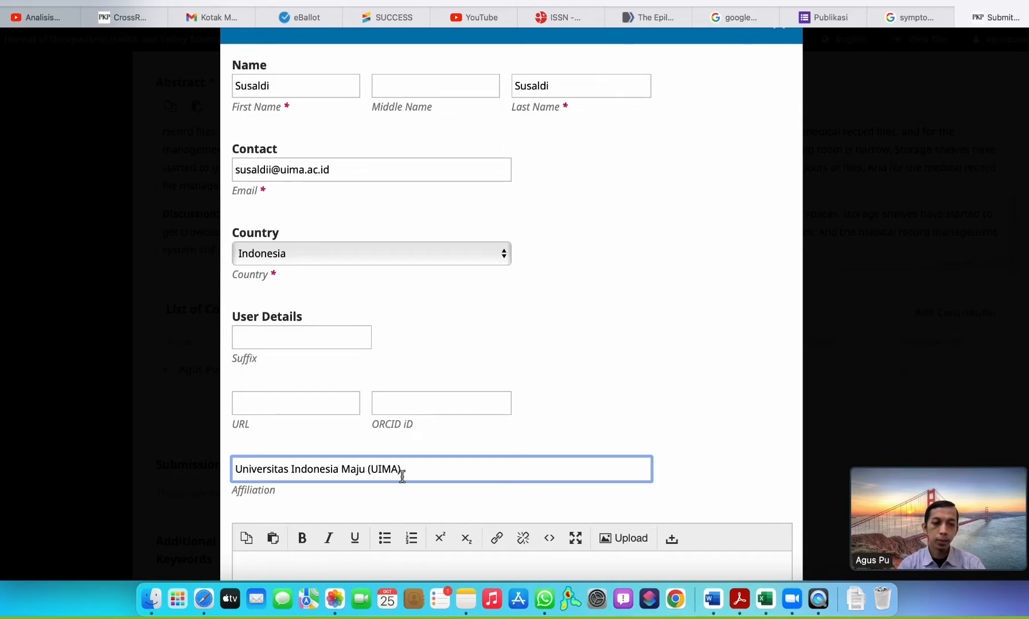
Assign the contributor the Author role and save the new contributor.
scroll(401, 475, "down", 10)
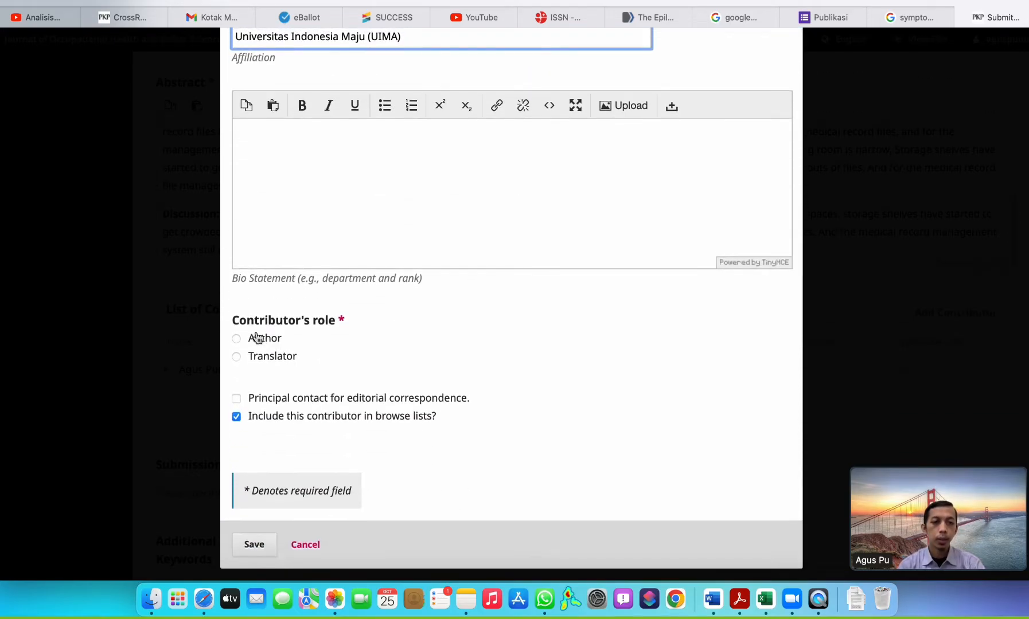
left_click(265, 339)
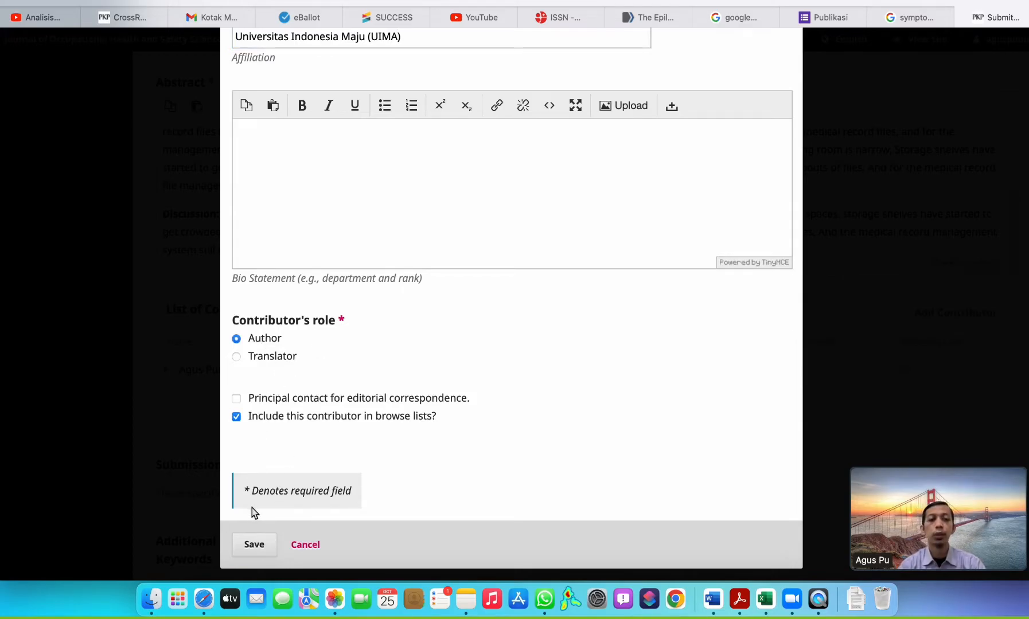
left_click(255, 546)
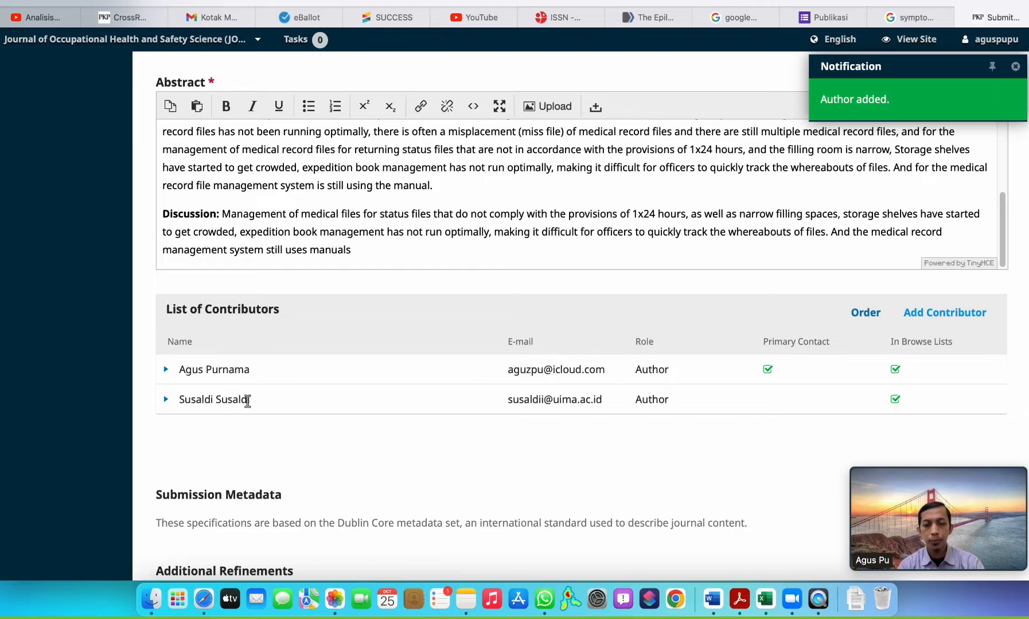
Change the keywords "Management System, Medical Records, Hospital" in the Word manuscript to lowercase.
scroll(245, 401, "down", 5)
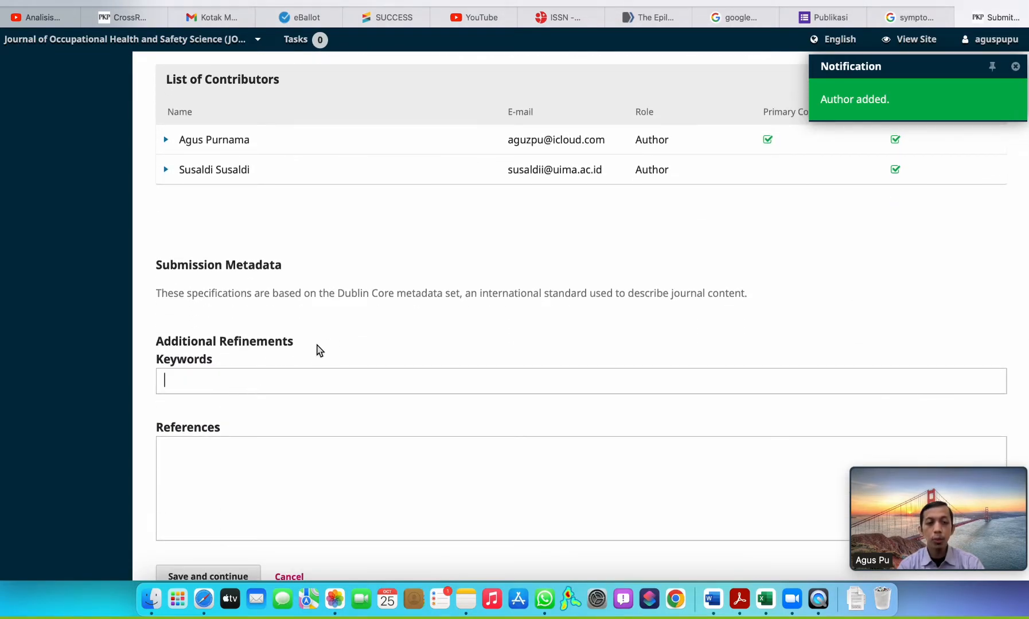
key("ctrl+Up")
left_click(351, 358)
scroll(366, 409, "down", 1)
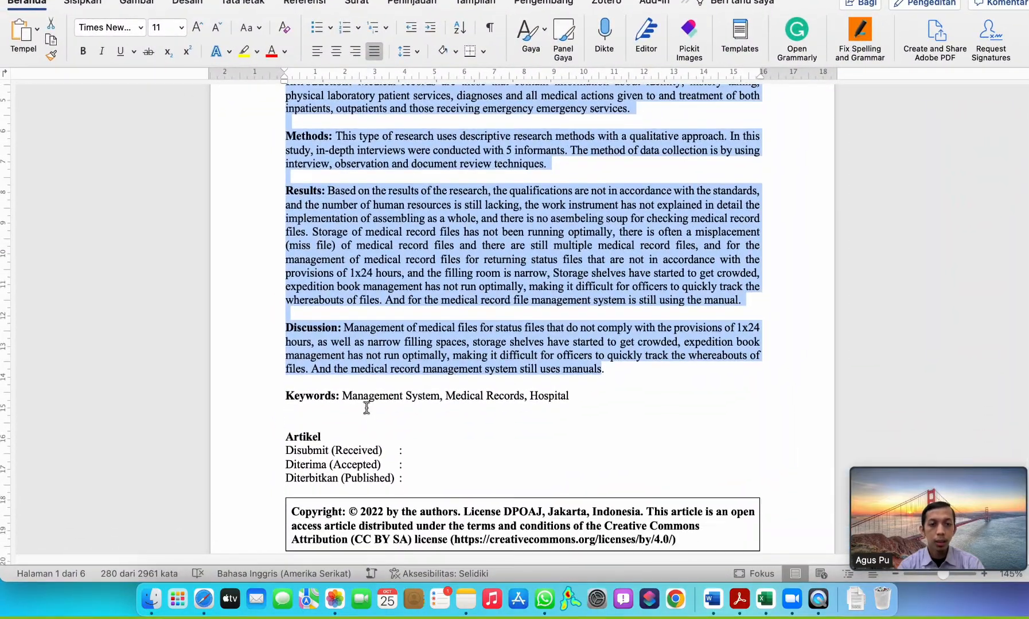
left_click_drag(569, 396, 373, 396)
left_click(251, 27)
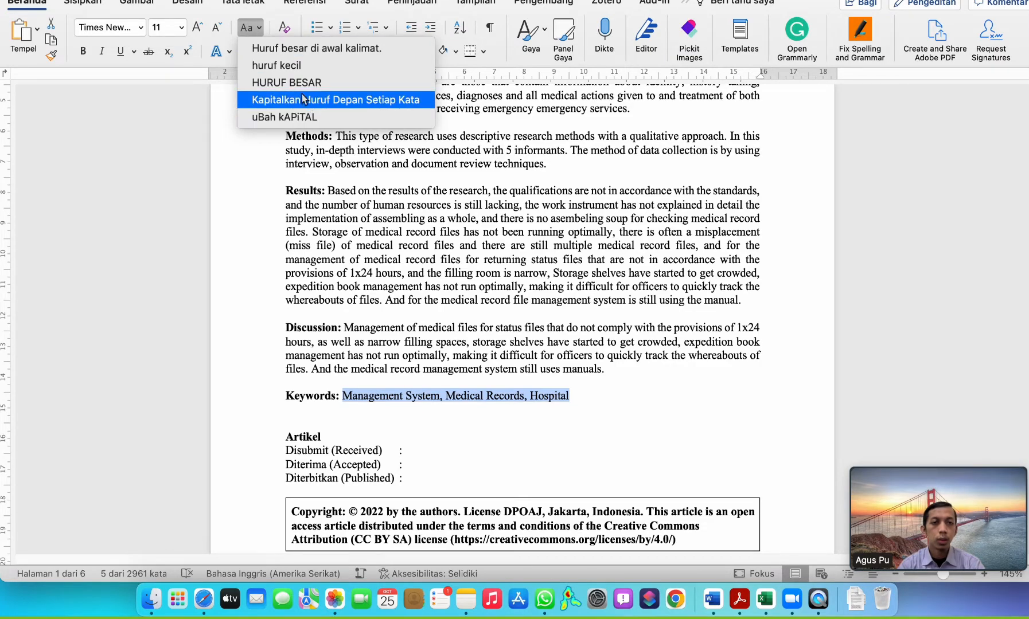
left_click(281, 65)
left_click(373, 403)
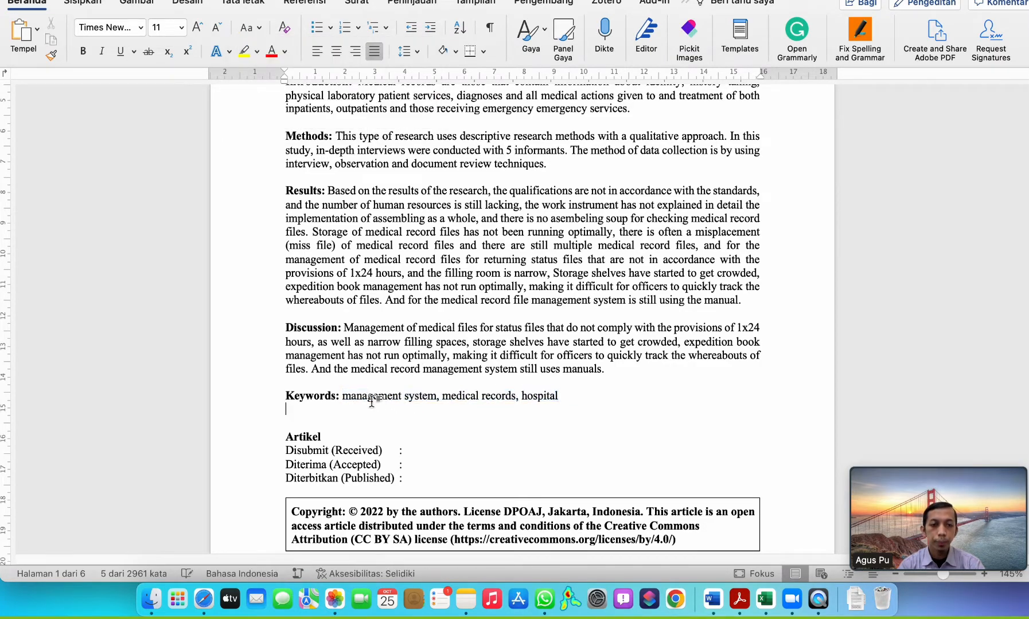
Copy "management system" from the Keywords line of the Word manuscript and add it as a keyword in the Safari submission form.
left_click_drag(343, 395, 640, 404)
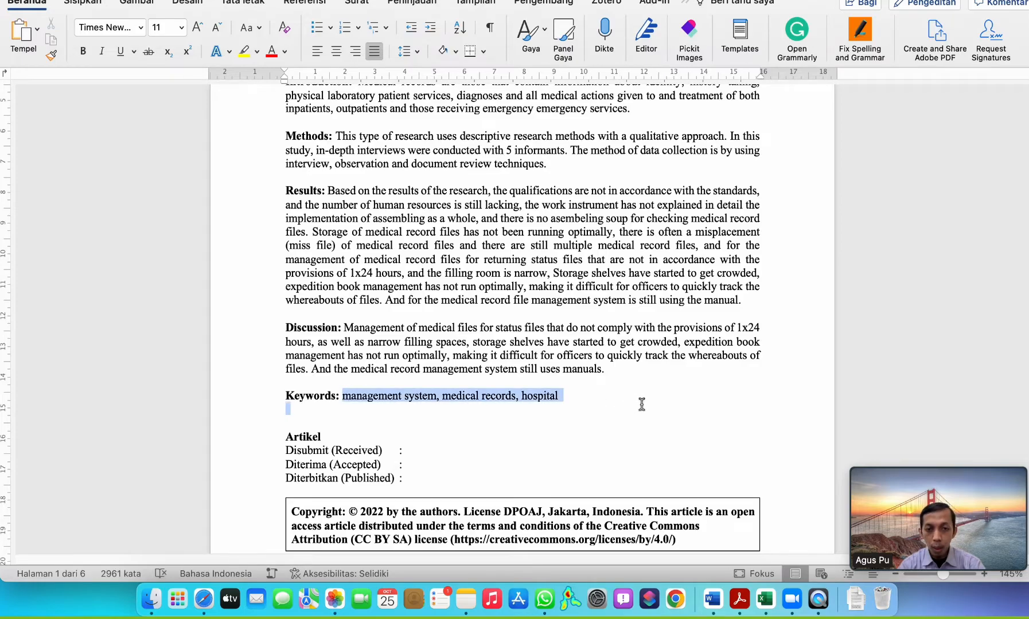
left_click(591, 431)
left_click_drag(343, 395, 419, 393)
left_click_drag(422, 392, 424, 399)
key("super+c")
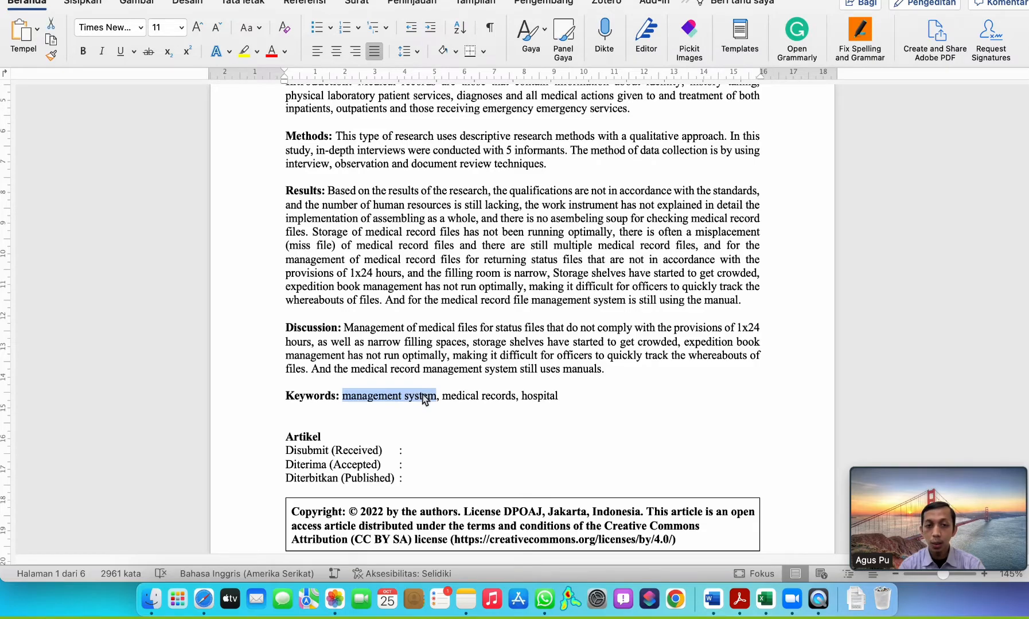
left_click(203, 600)
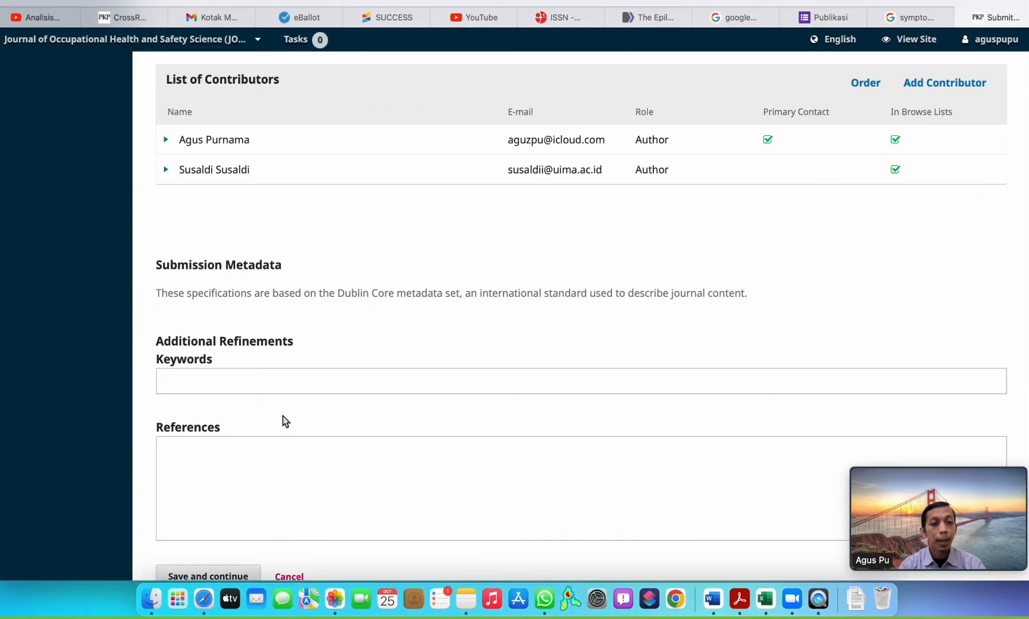
key("super+v")
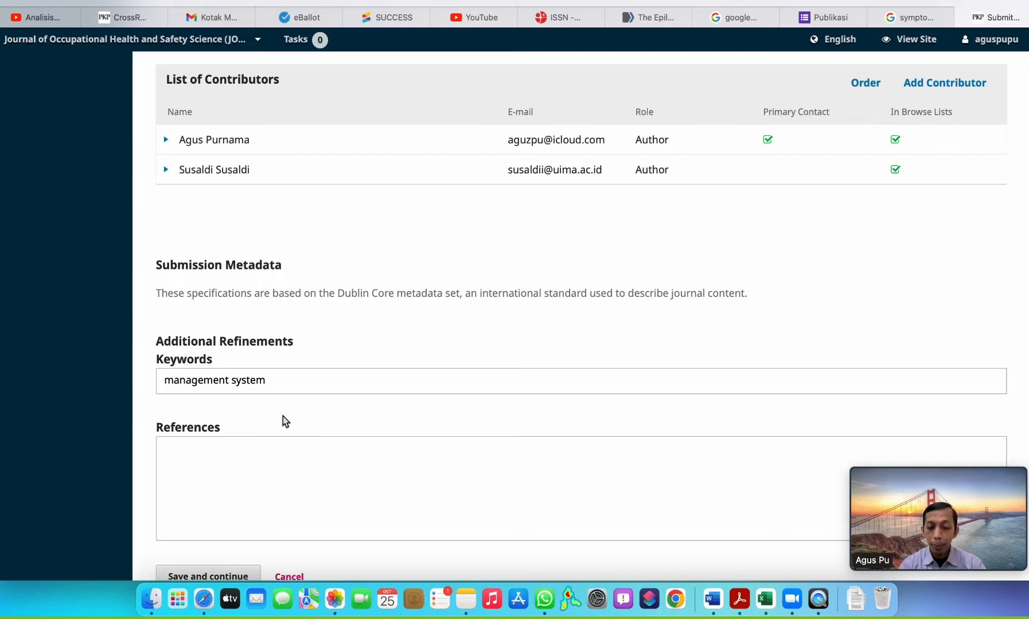
key("Return")
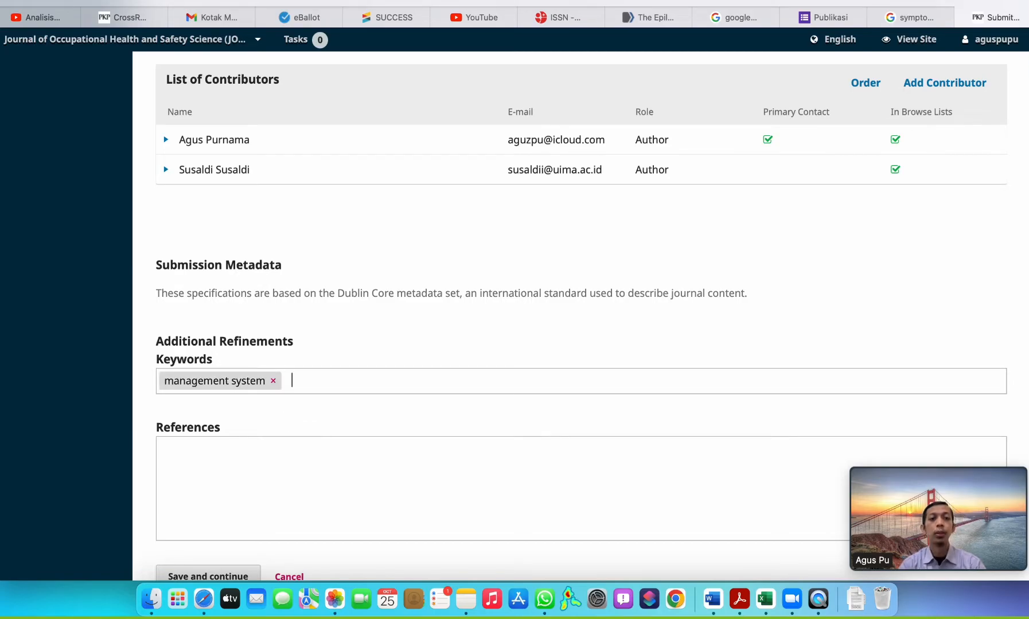
Copy "medical records" from the Word manuscript's Keywords line and add it as a separate keyword in the submission form.
key("super+Tab")
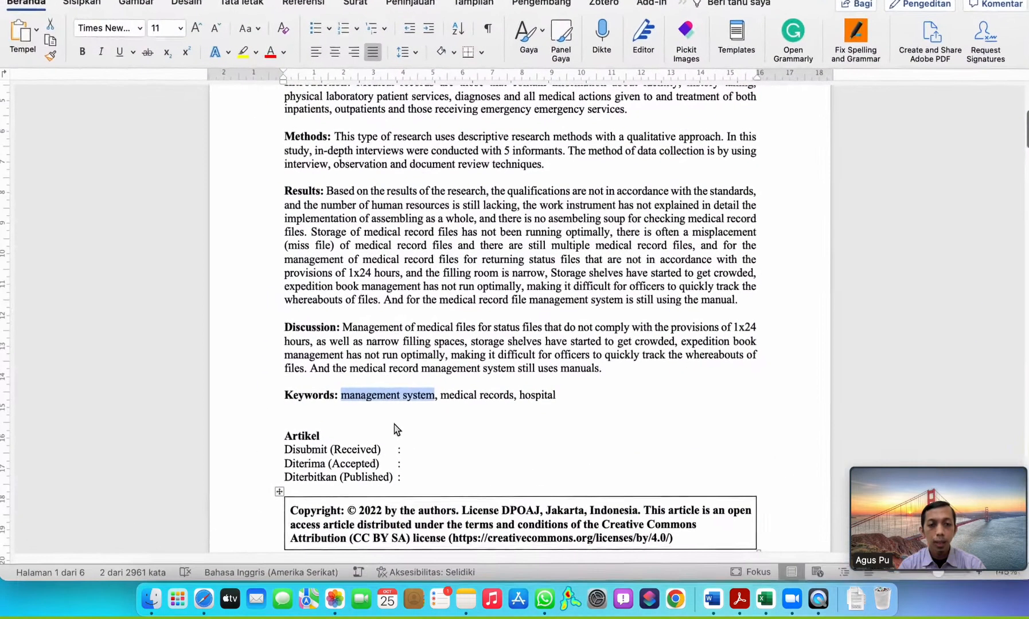
left_click_drag(448, 395, 500, 395)
key("super+c")
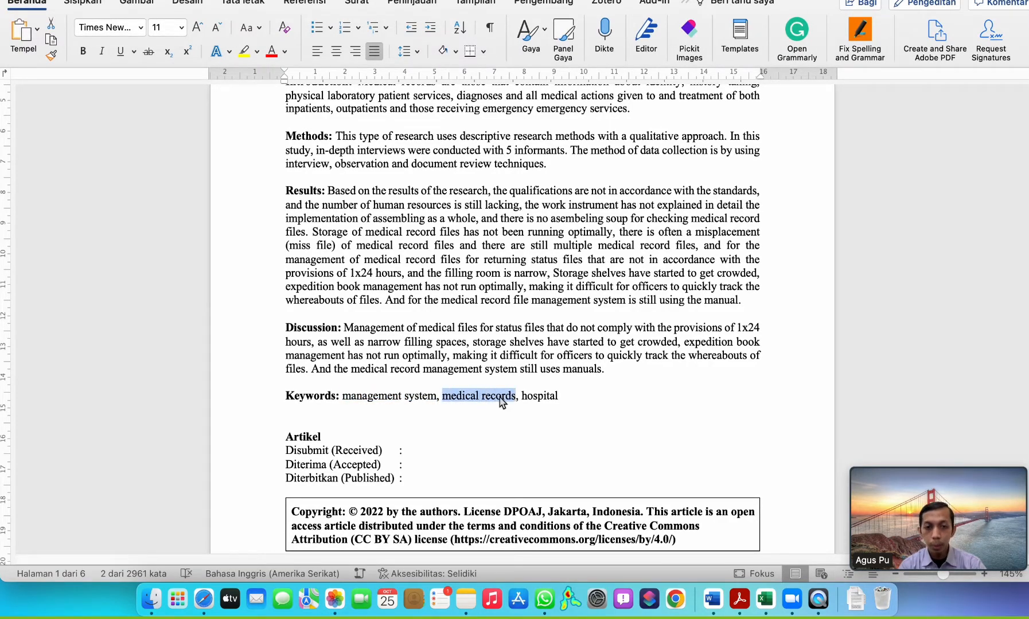
key("super+Tab")
key("super+v")
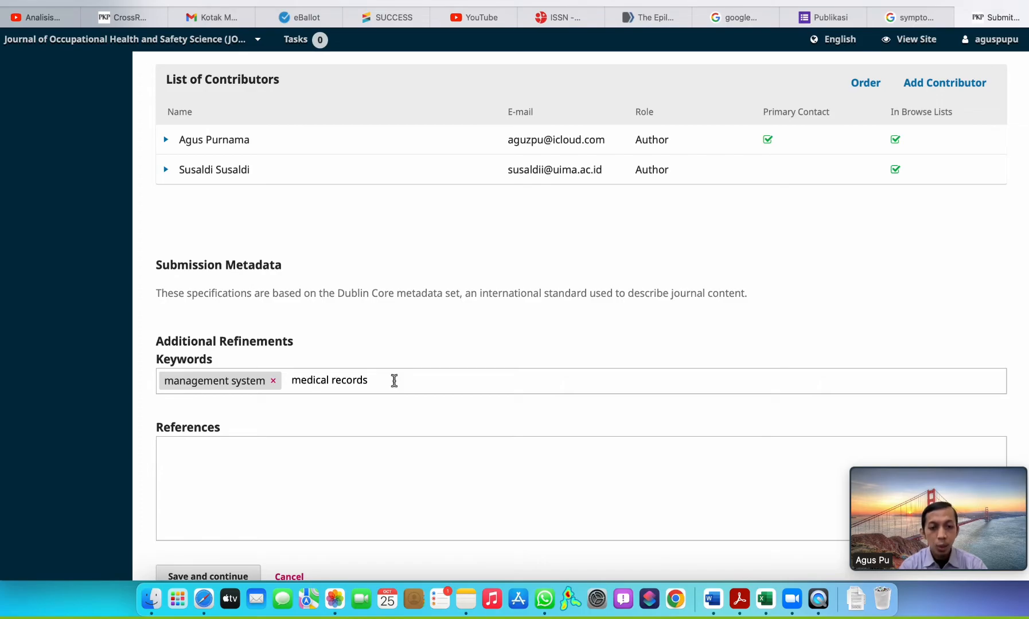
key("Return")
Copy "hospital" from the Word manuscript's Keywords line and add it as another keyword in the submission form.
key("super+Tab")
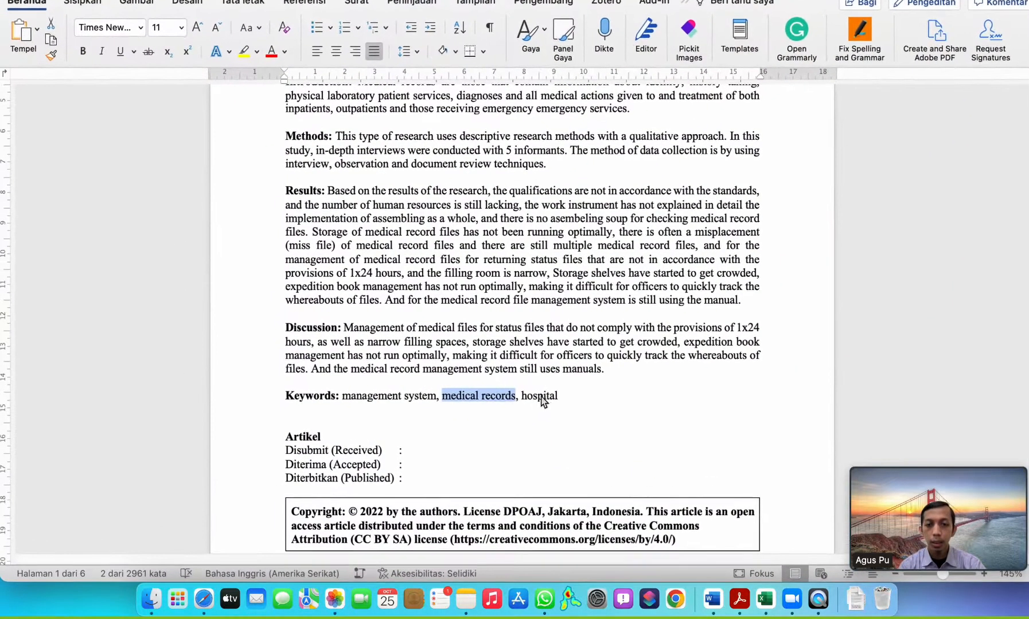
double_click(542, 394)
key("super+c")
key("super+Tab")
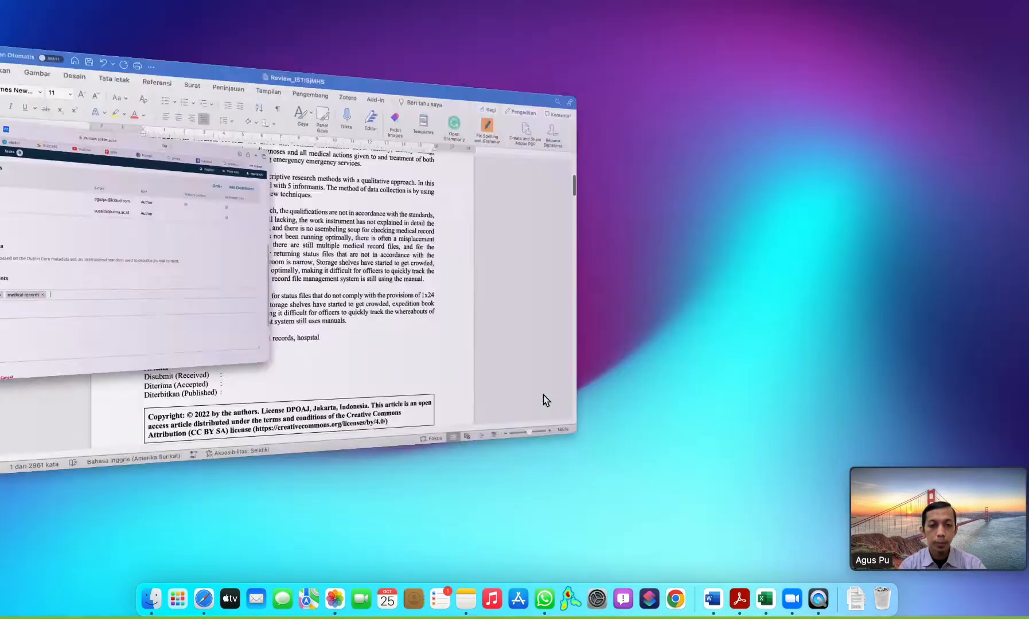
key("super+v")
key("Return")
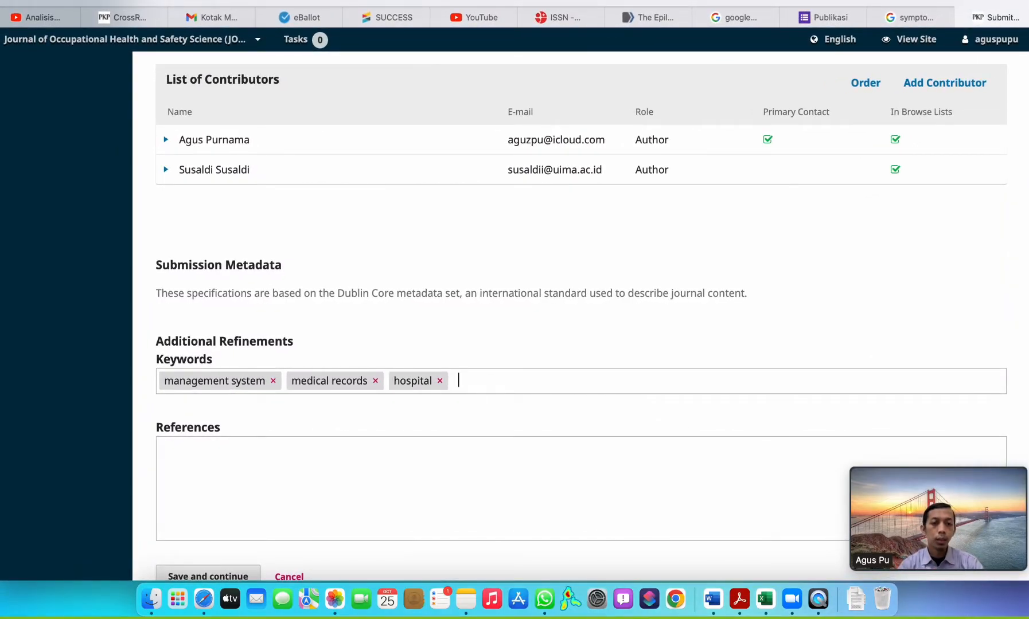
Try adding the whole line "management system, medical records, hospital" from the manuscript as one keyword and remove that combined entry.
key("super+Tab")
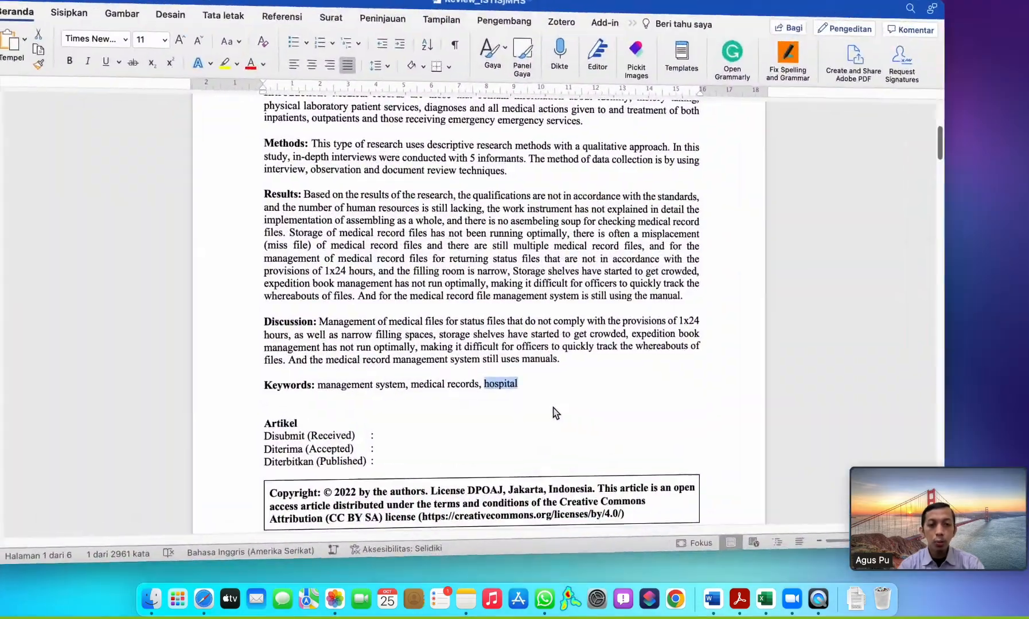
left_click(574, 395)
left_click_drag(579, 394, 372, 392)
key("super+Tab")
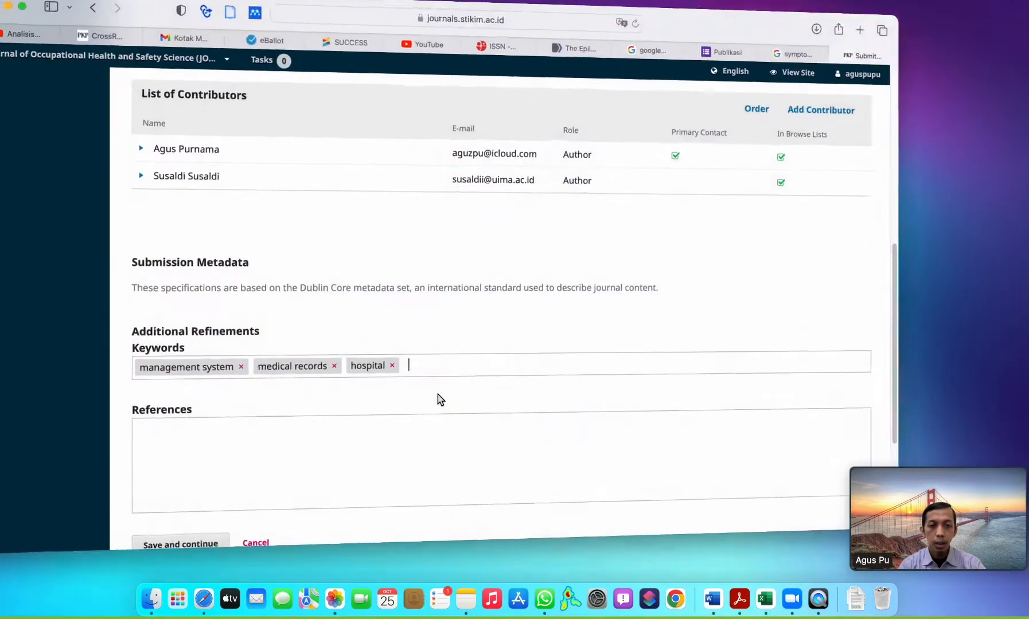
key("super+v")
key("Return")
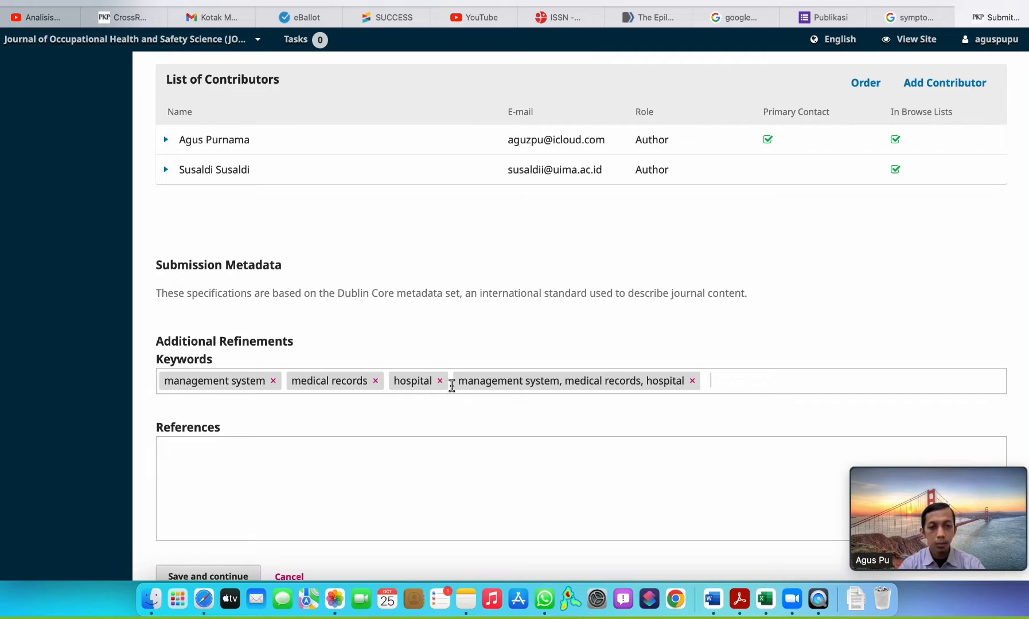
left_click(692, 382)
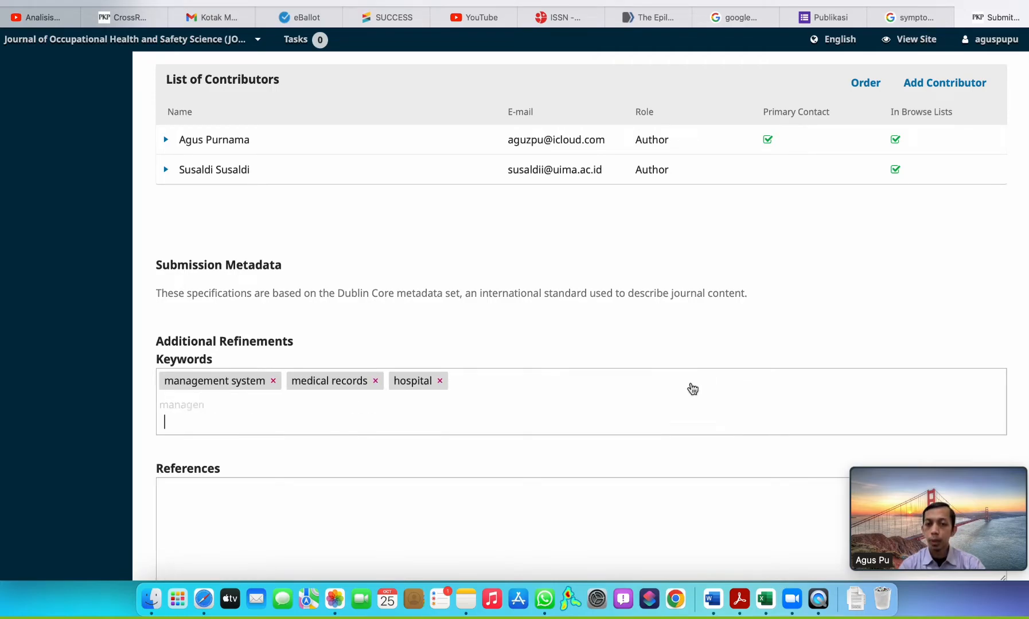
Select and copy all references under Daftar Pustaka in the Word manuscript, from number 1 to 19.
scroll(404, 390, "down", 2)
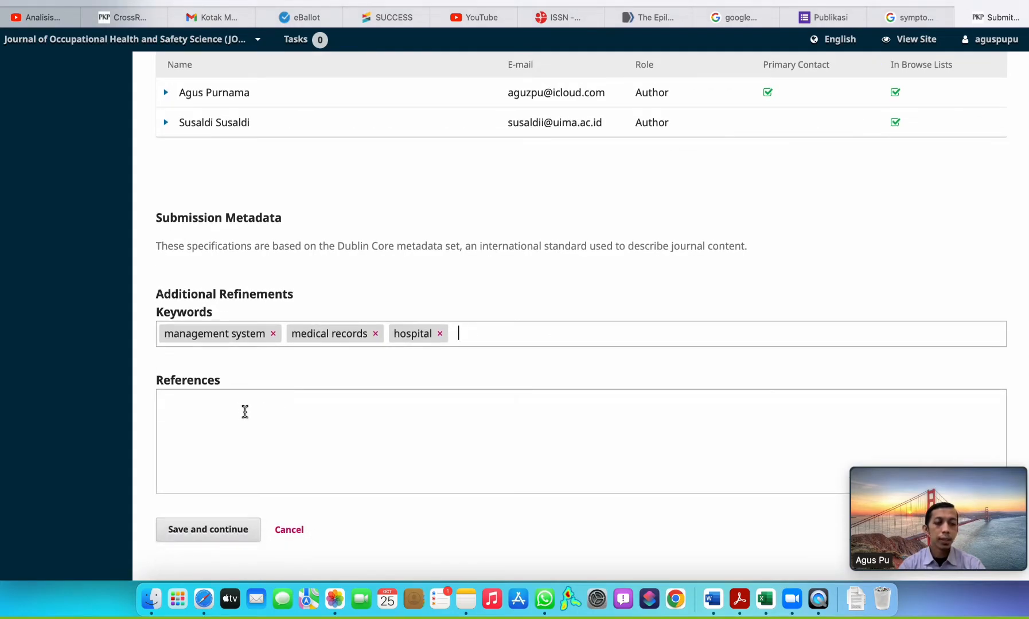
key("super+Tab")
scroll(513, 402, "down", 20)
scroll(513, 403, "up", 2)
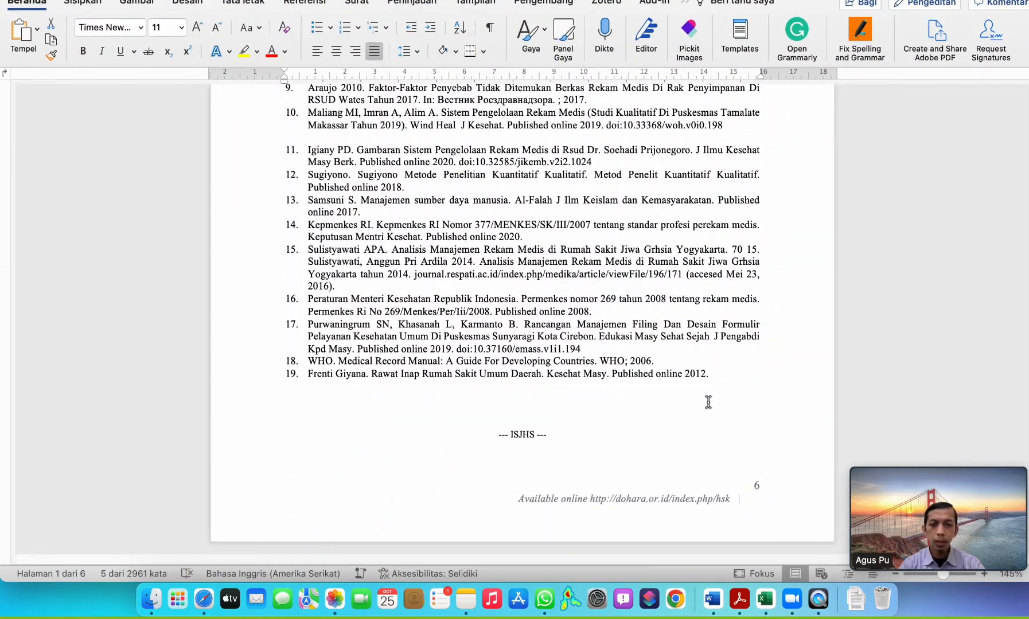
left_click_drag(718, 370, 406, 96)
scroll(402, 110, "up", 5)
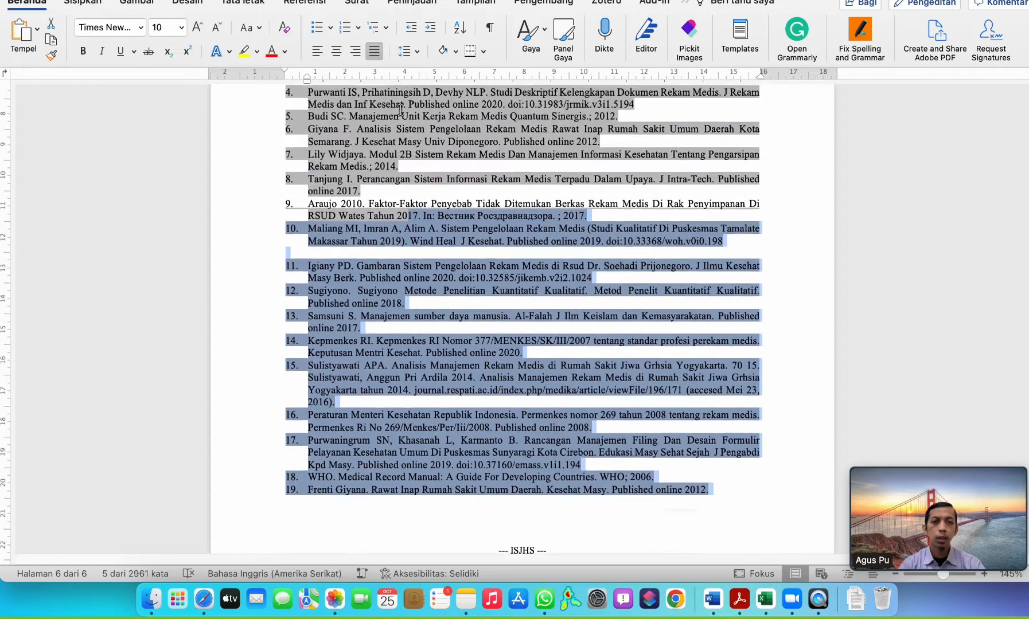
left_click_drag(310, 161, 285, 186)
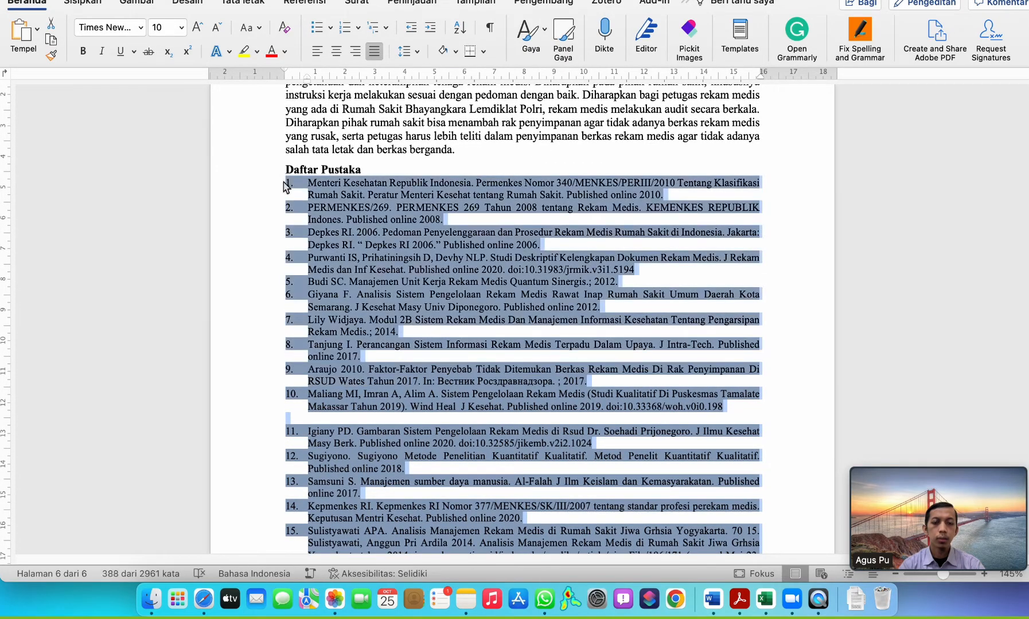
Paste the copied reference list into the submission form's References field and save the metadata to continue to Confirmation.
key("super+Tab")
left_click(243, 429)
key("super+v")
scroll(381, 430, "up", 10)
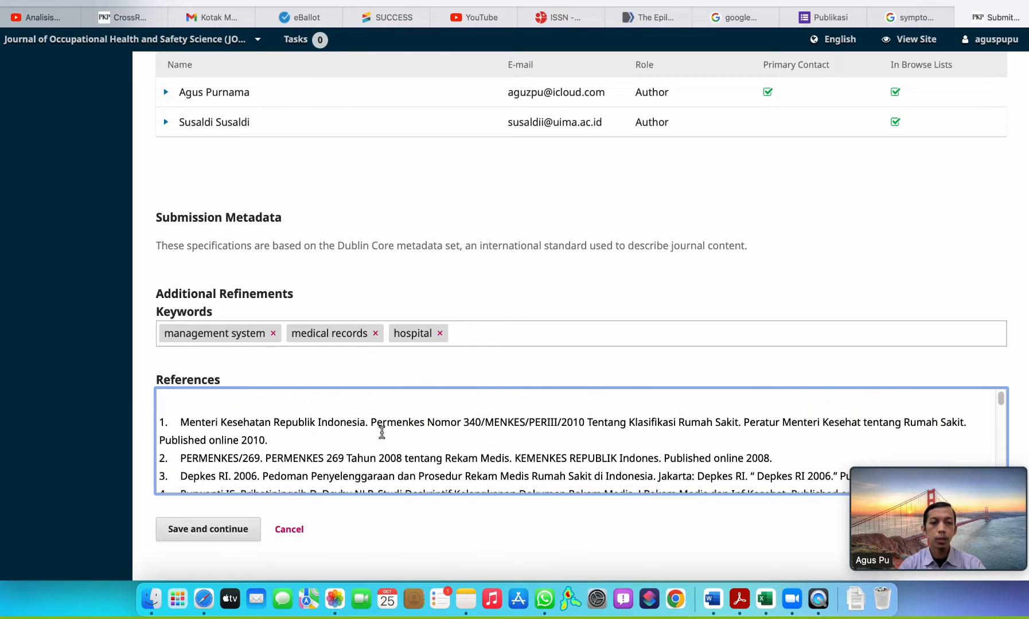
scroll(364, 430, "down", 1)
left_click(218, 530)
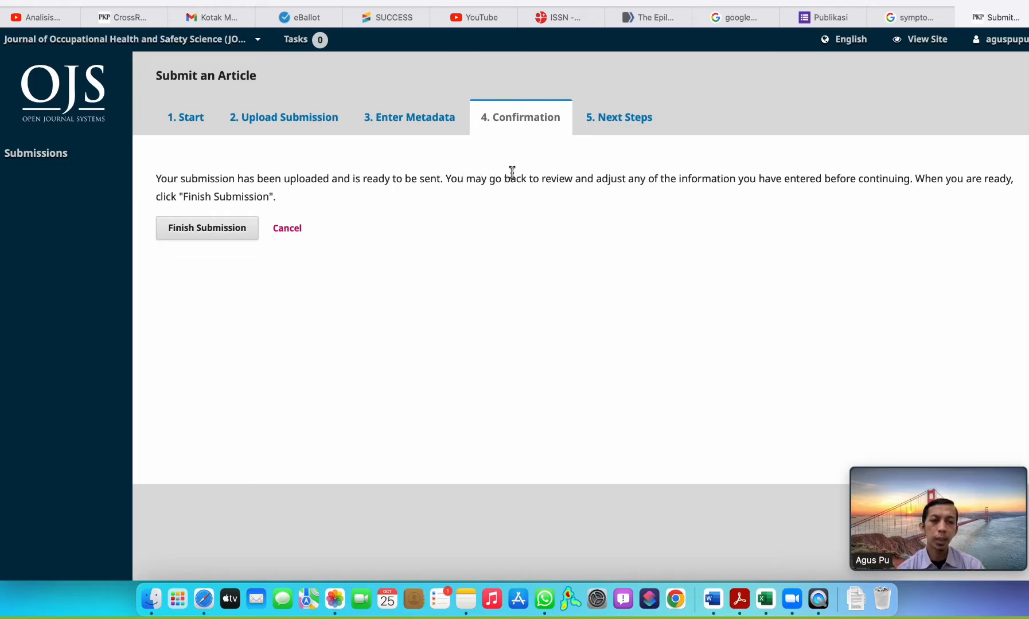
Return to the Enter Metadata stage and shorten the title to "Gambaran Sistem Pengelolaan Rekam Medis di Rumah Sakit Polri".
left_click(431, 133)
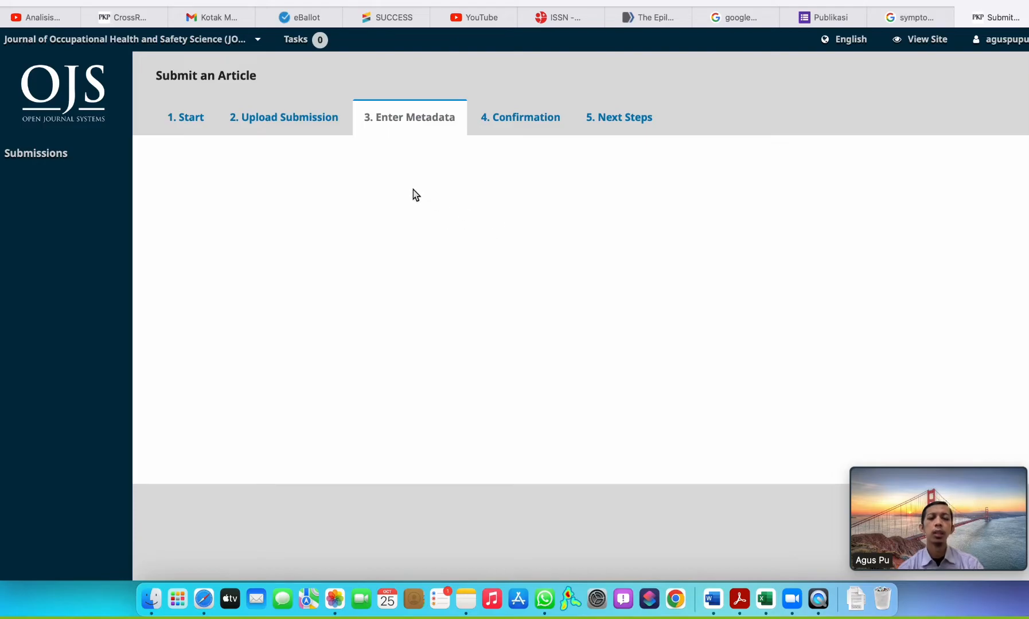
left_click(904, 190)
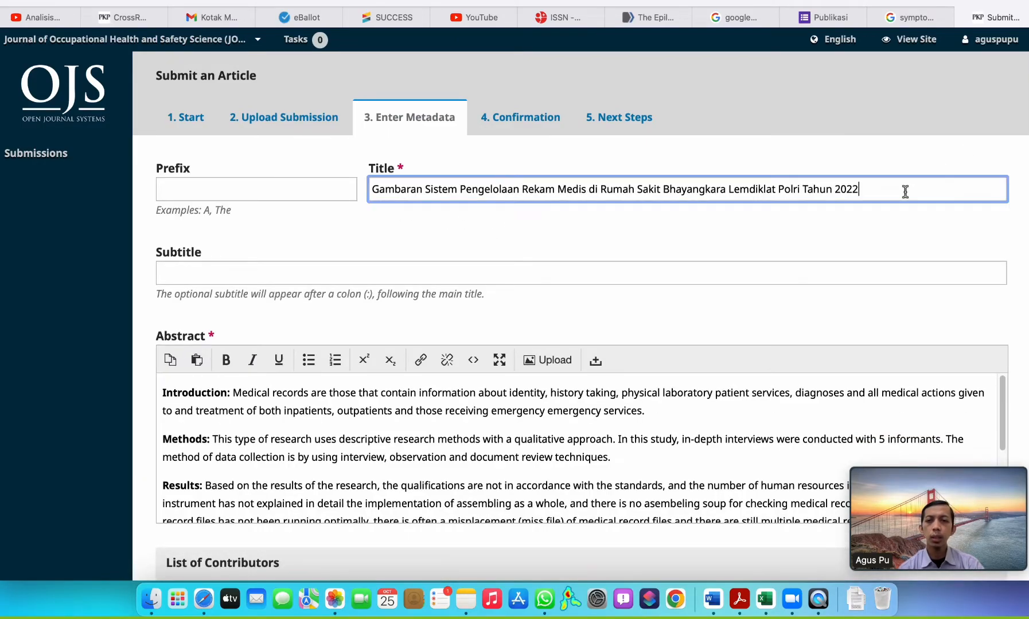
key("shift+Left")
key("shift+Left")
key("shift+Left")
key("shift+Left")
key("shift+Left")
key("shift+Left")
key("shift+Left")
key("shift+Left")
key("shift+Left")
key("shift+Left")
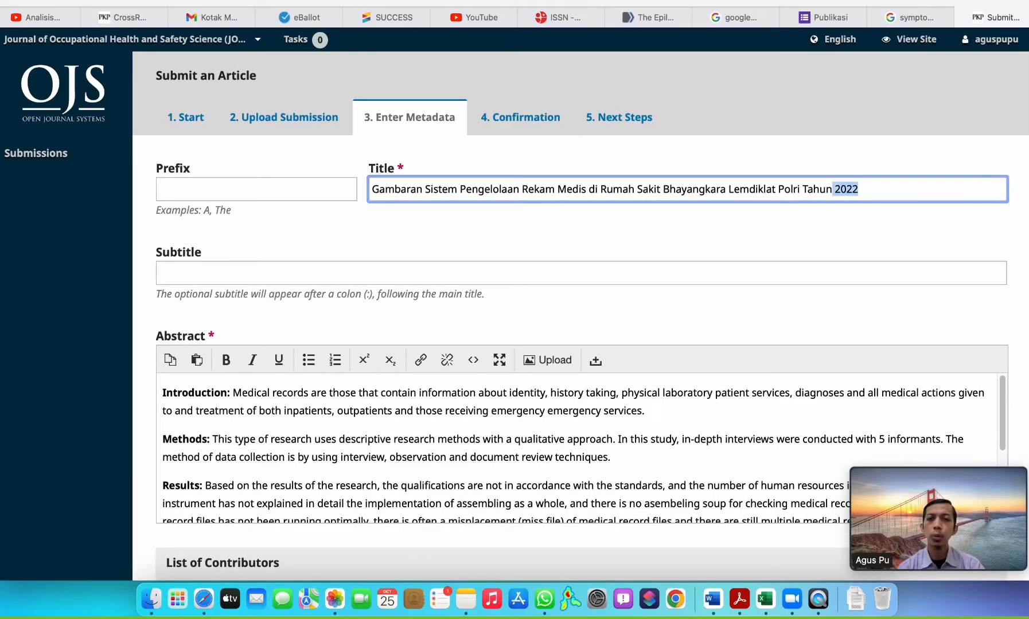
key("alt+shift+Left")
key("alt+shift+Left")
key("alt+shift+Left")
key("alt+shift+Left")
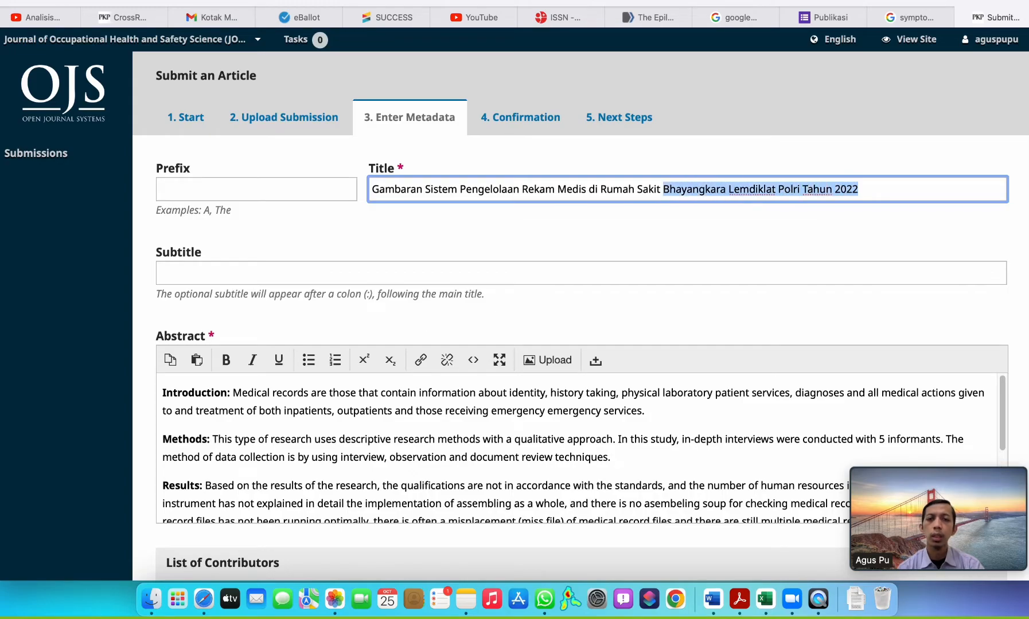
key("alt+shift+Right")
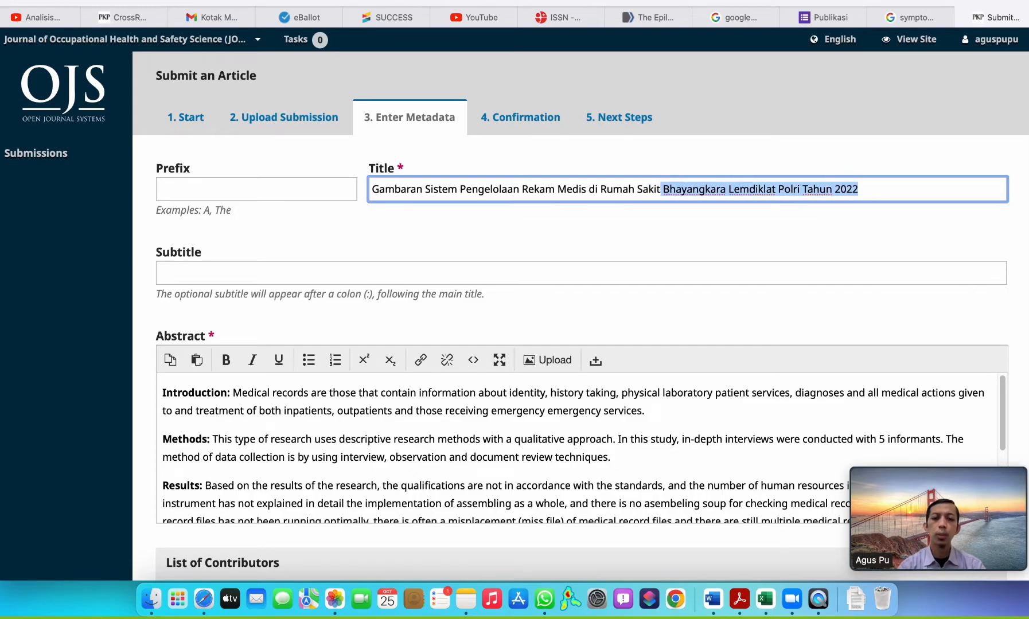
type("P")
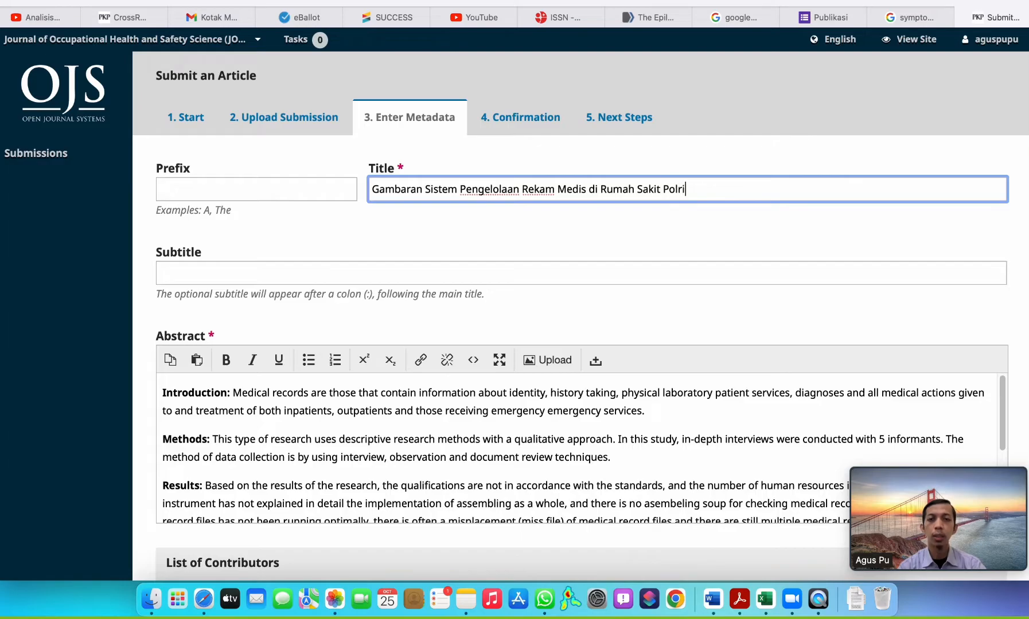
Review the abstract, list of contributors, keywords and references entered in the submission metadata.
scroll(820, 270, "down", 15)
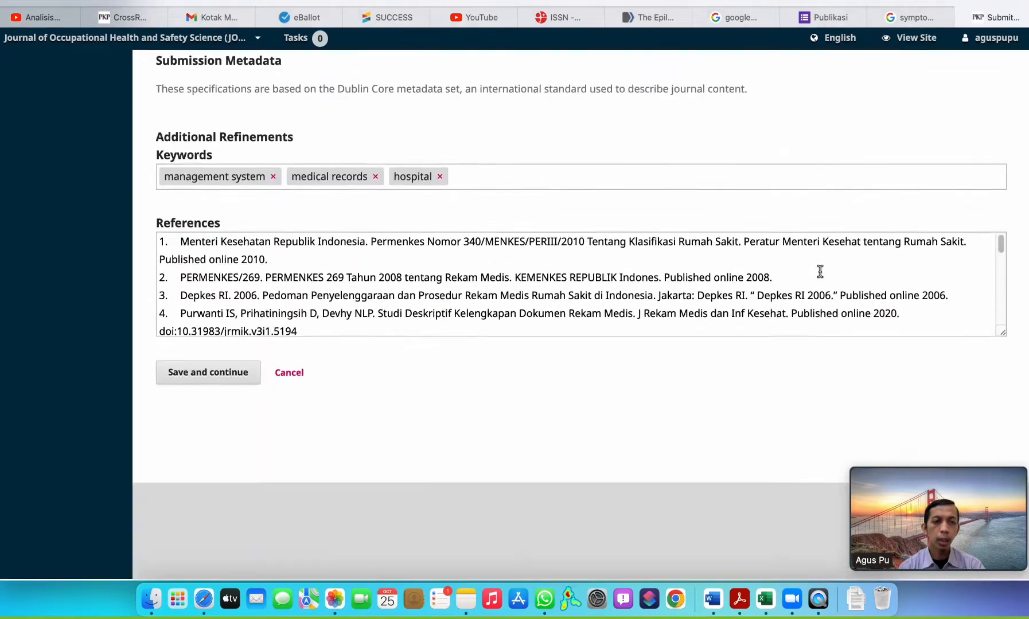
scroll(448, 281, "up", 12)
scroll(263, 321, "down", 5)
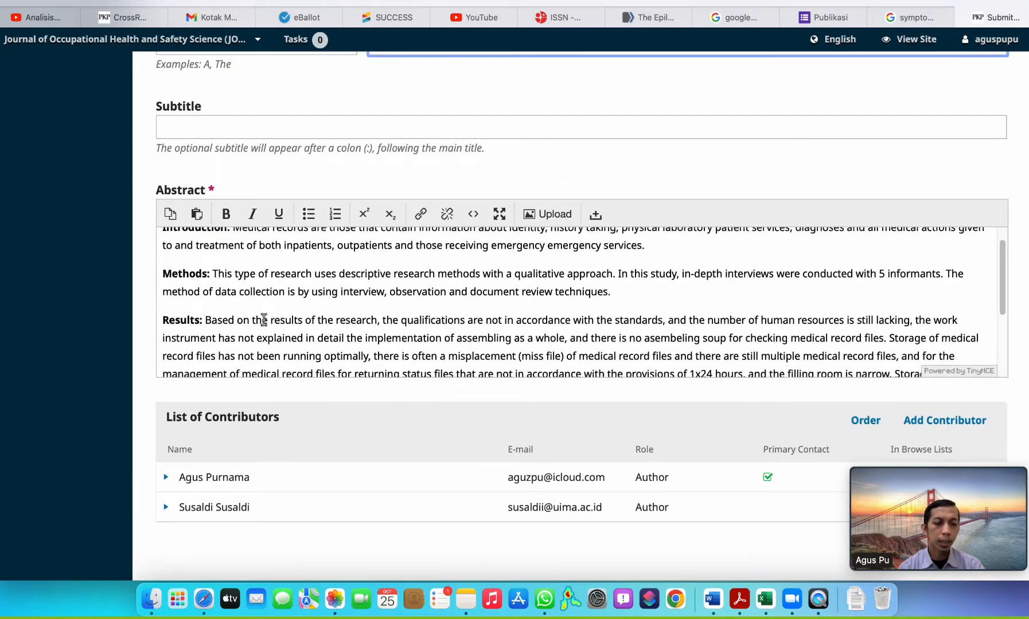
scroll(312, 453, "down", 3)
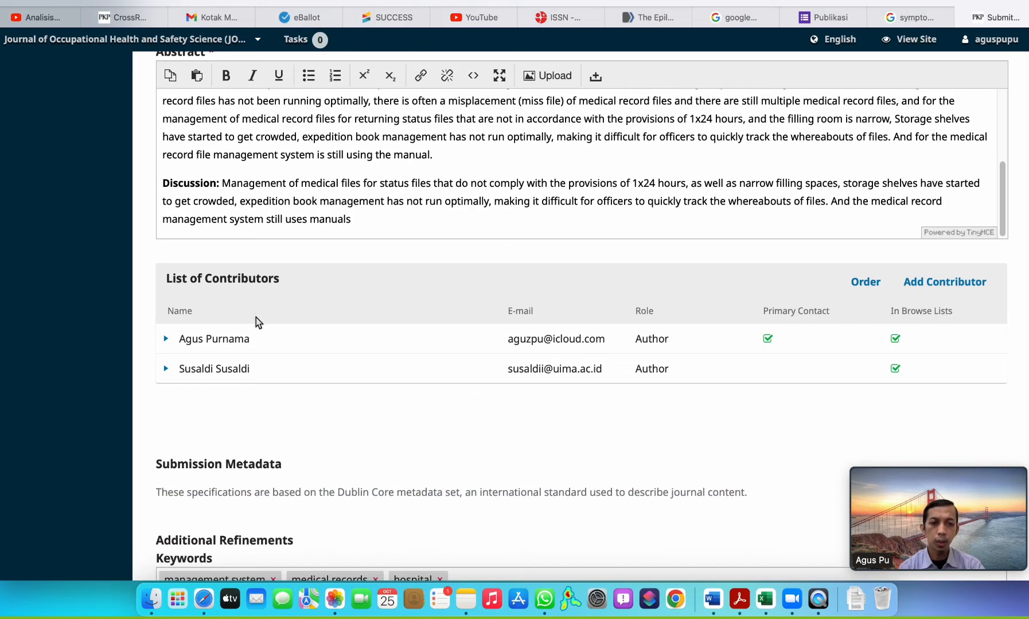
scroll(347, 328, "down", 1)
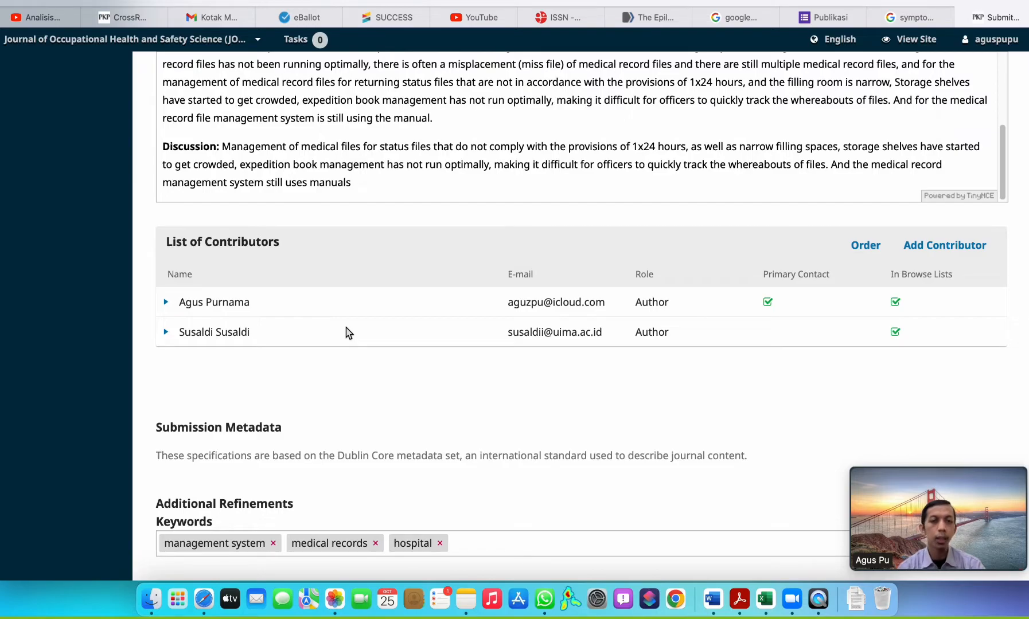
scroll(339, 398, "down", 3)
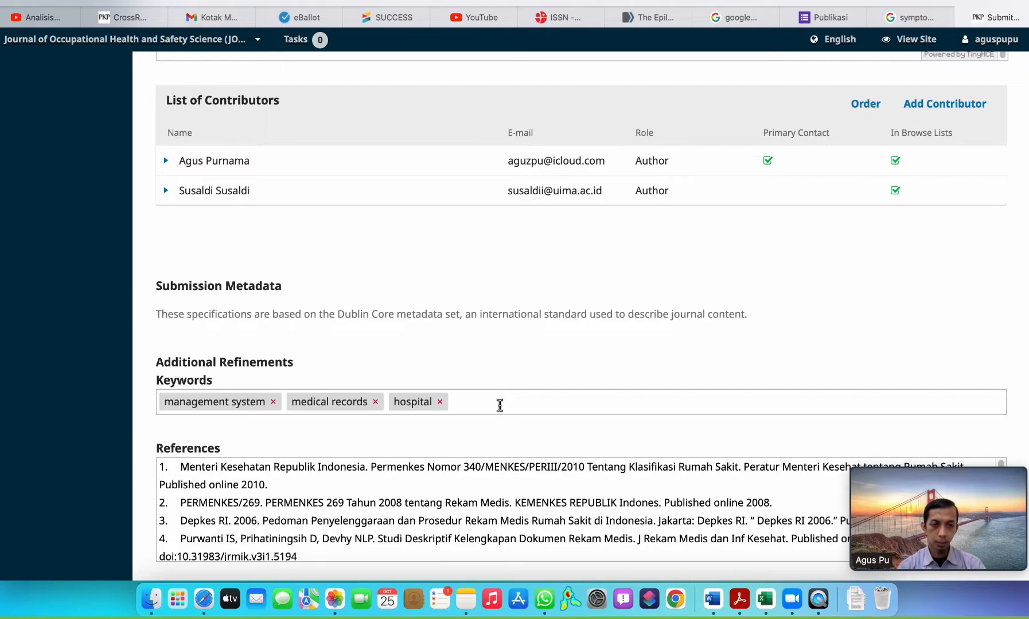
scroll(499, 406, "up", 15)
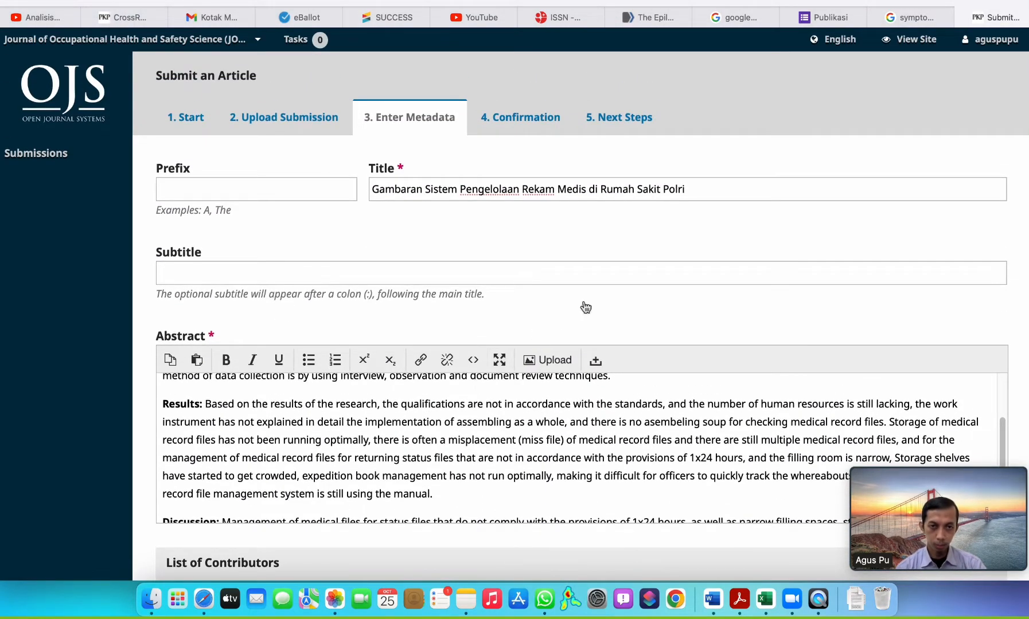
Add the keyword "nurses" to the submission metadata and save it to continue to Confirmation.
scroll(579, 310, "down", 2)
scroll(585, 308, "down", 10)
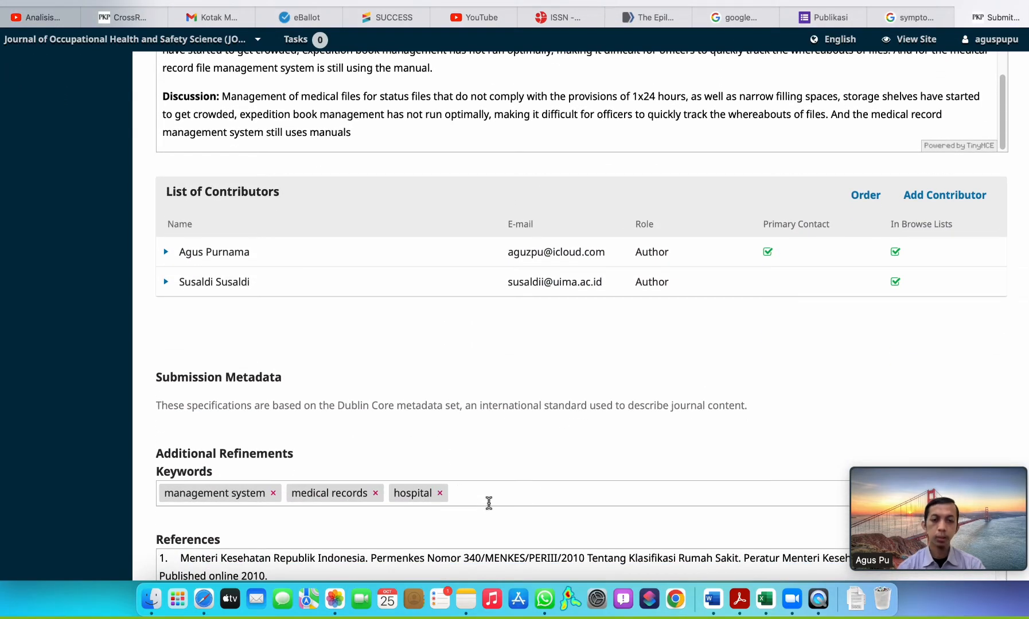
left_click(488, 503)
type("nurse")
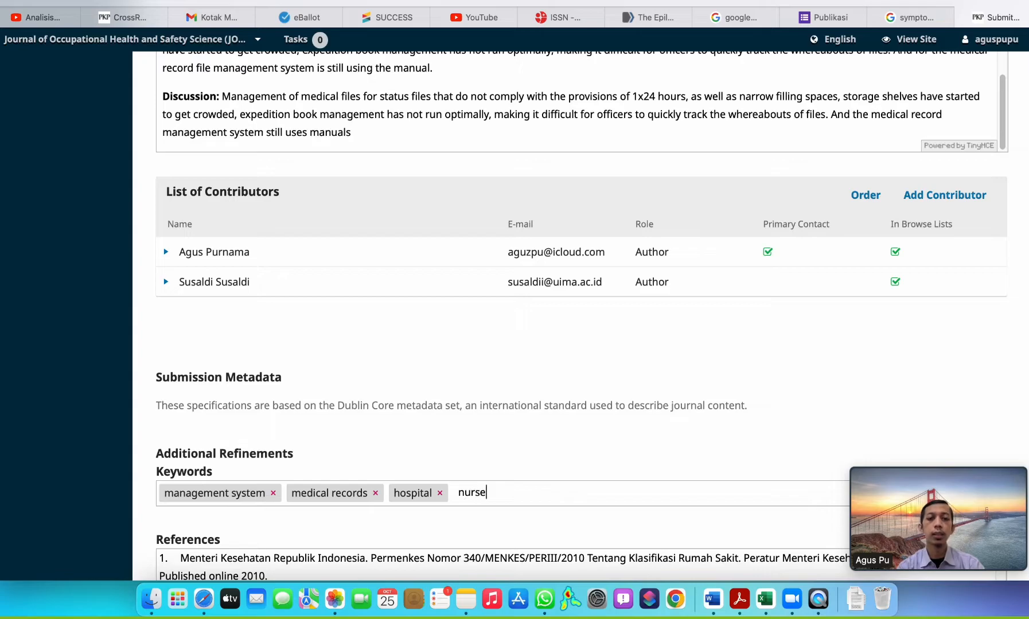
type("s")
key("Return")
scroll(543, 445, "down", 5)
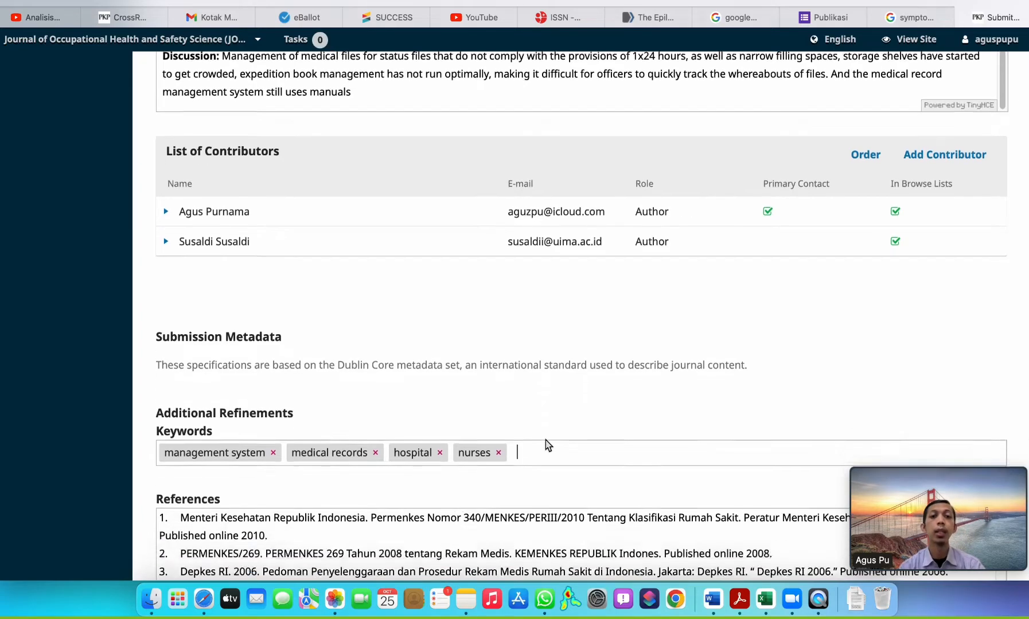
left_click(218, 398)
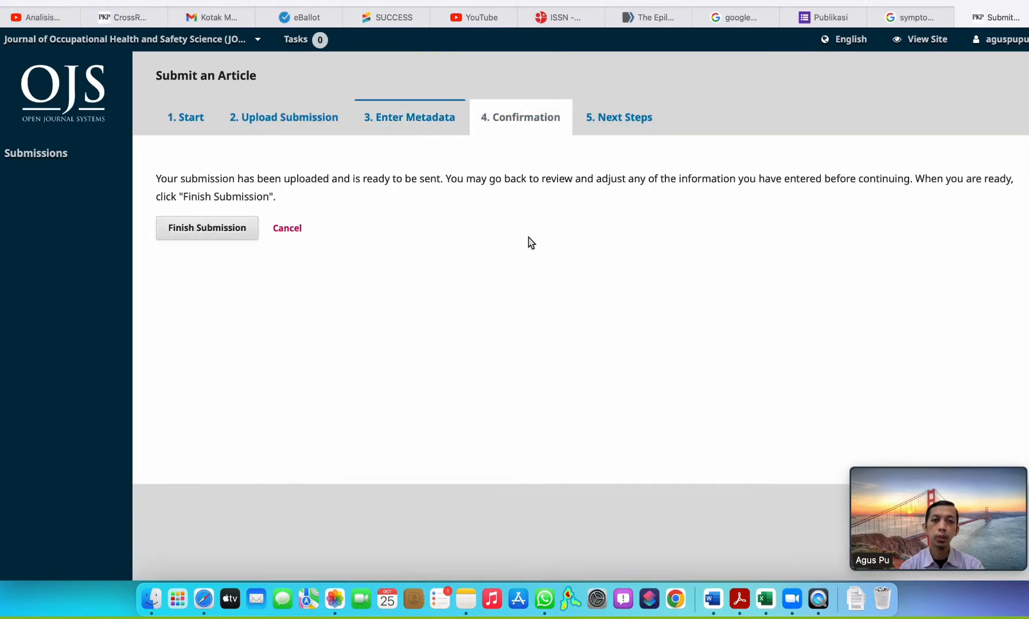
Return to the Enter Metadata stage and check the saved keywords and reference list.
left_click(397, 119)
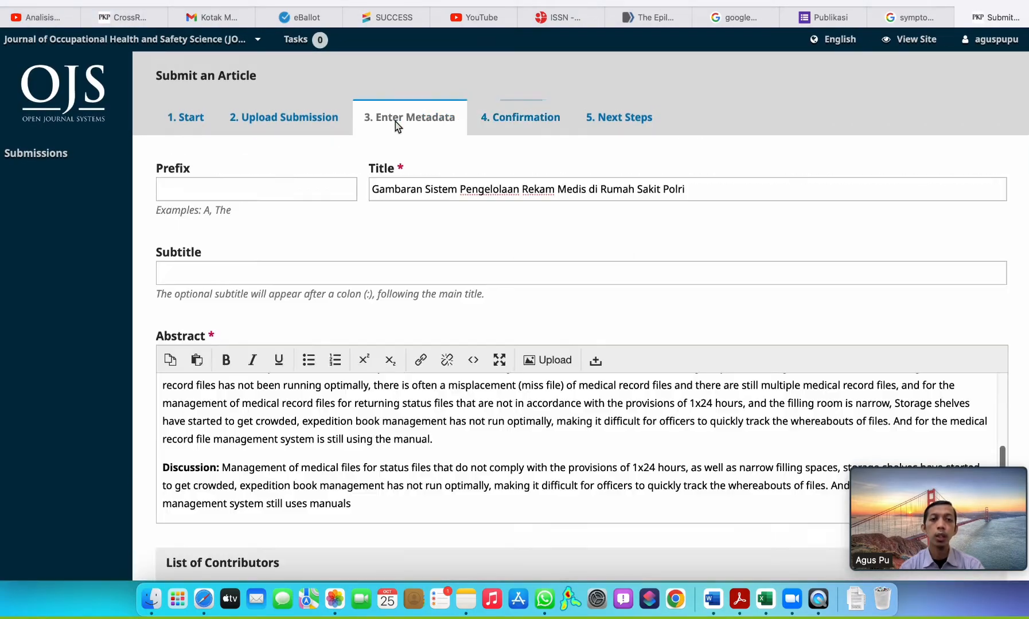
scroll(516, 282, "down", 6)
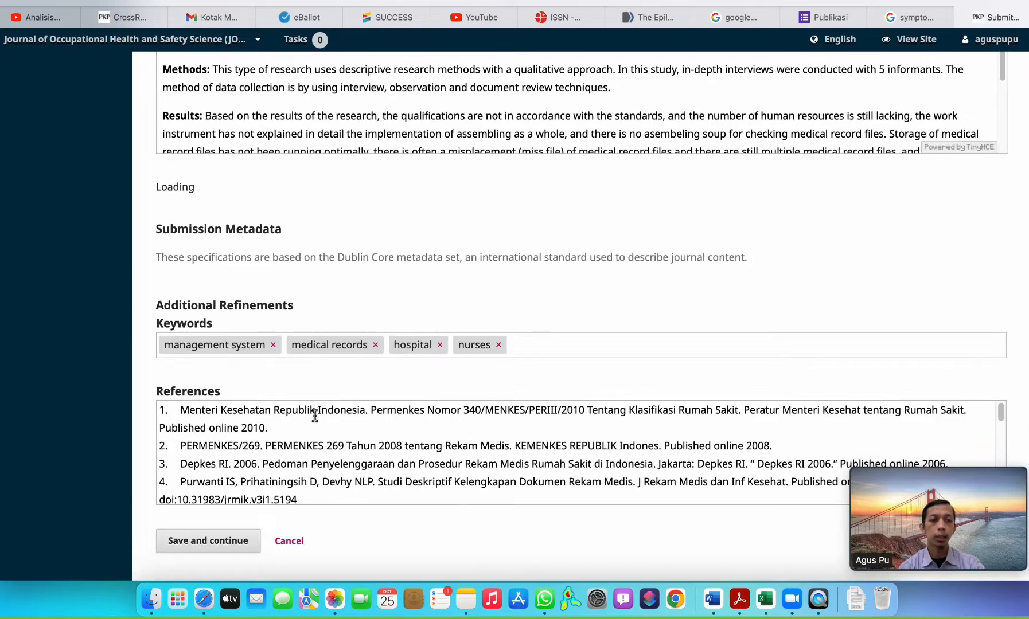
scroll(315, 415, "down", 3)
scroll(223, 452, "down", 5)
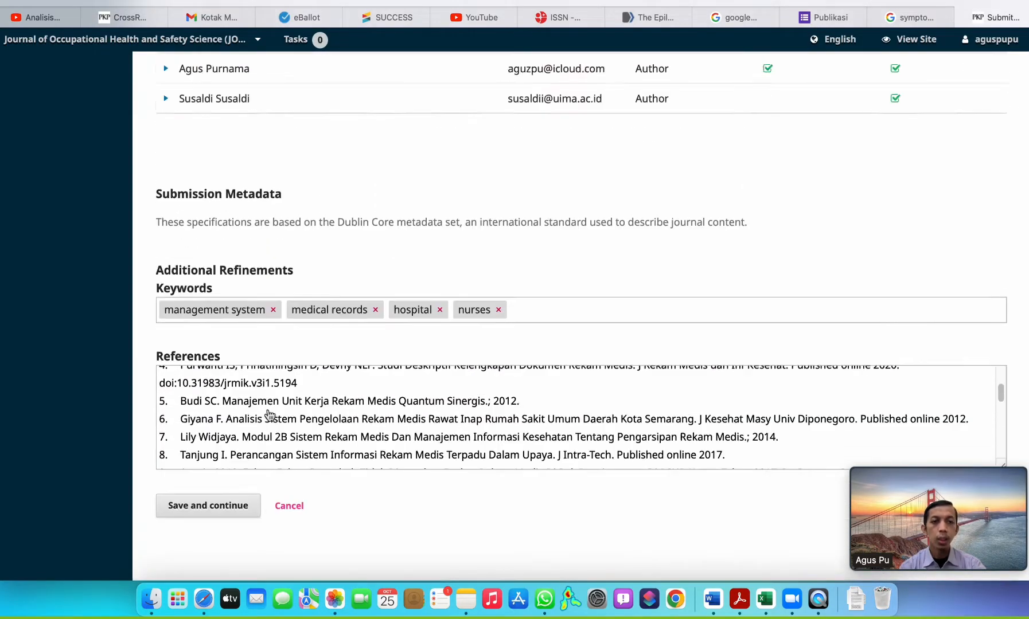
scroll(269, 415, "up", 10)
Go back to the Upload Submission stage and delete the uploaded file Review_ISTISjMHS.docx.
left_click(278, 127)
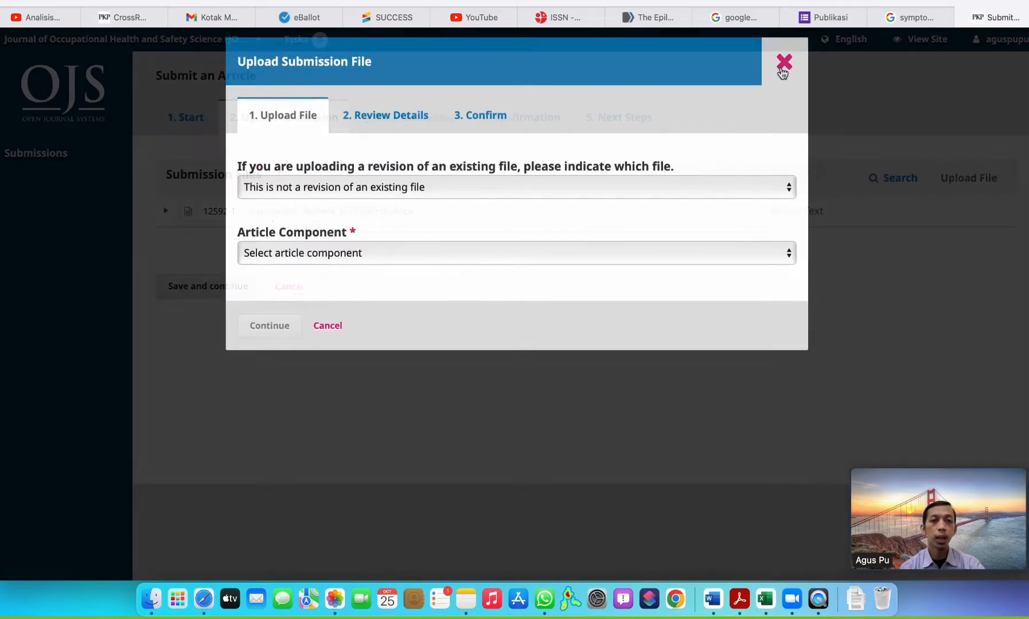
left_click(783, 65)
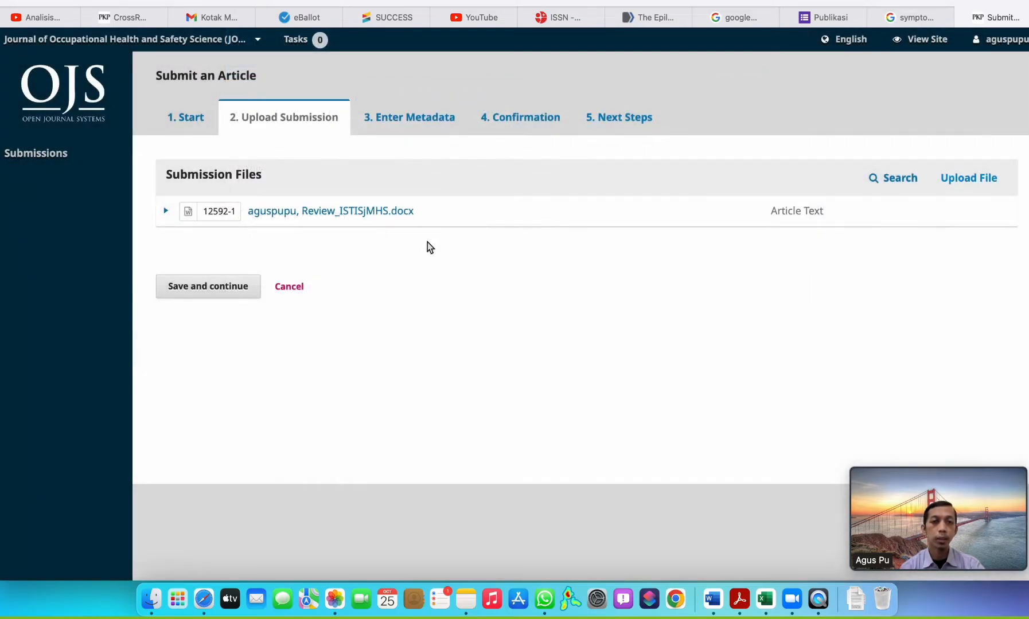
left_click(166, 212)
left_click(232, 238)
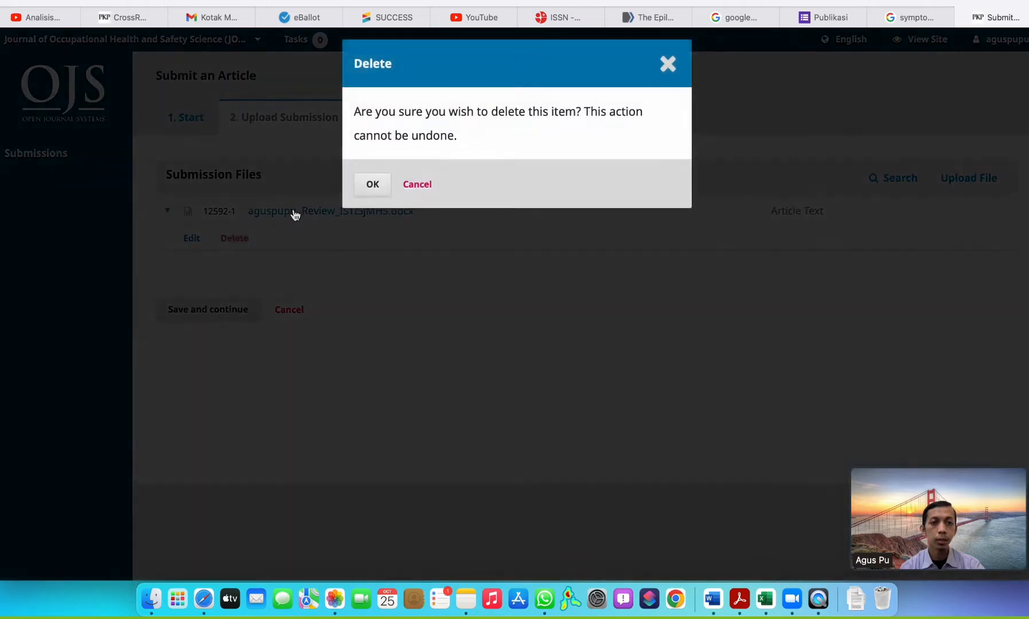
left_click(373, 185)
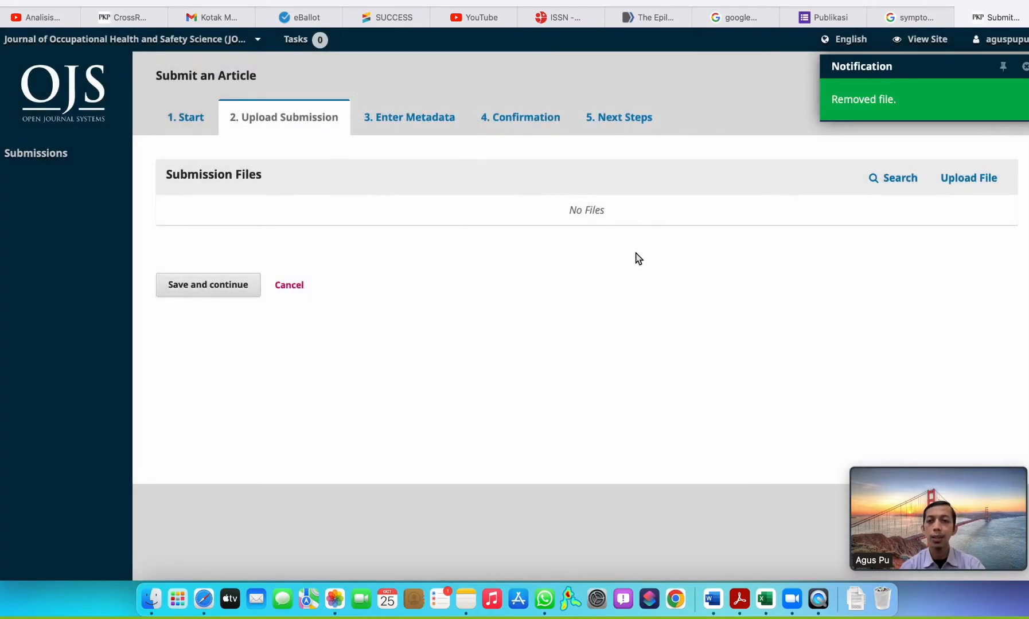
Upload Review_ISTISjMHS.docx from the Unduhan folder as Article Text and complete the file upload.
left_click(971, 182)
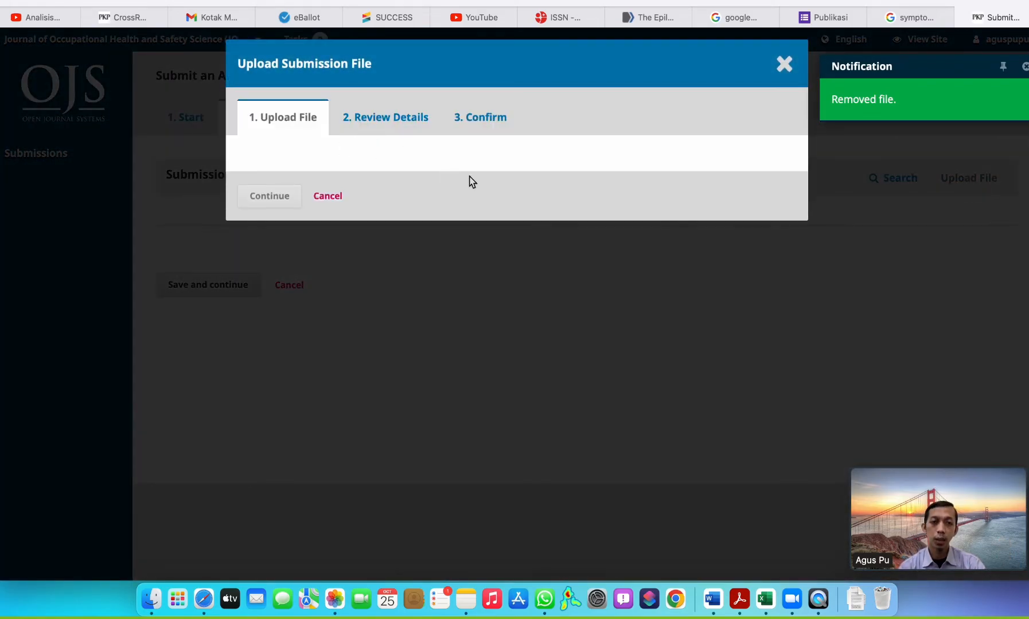
left_click(507, 192)
left_click(486, 203)
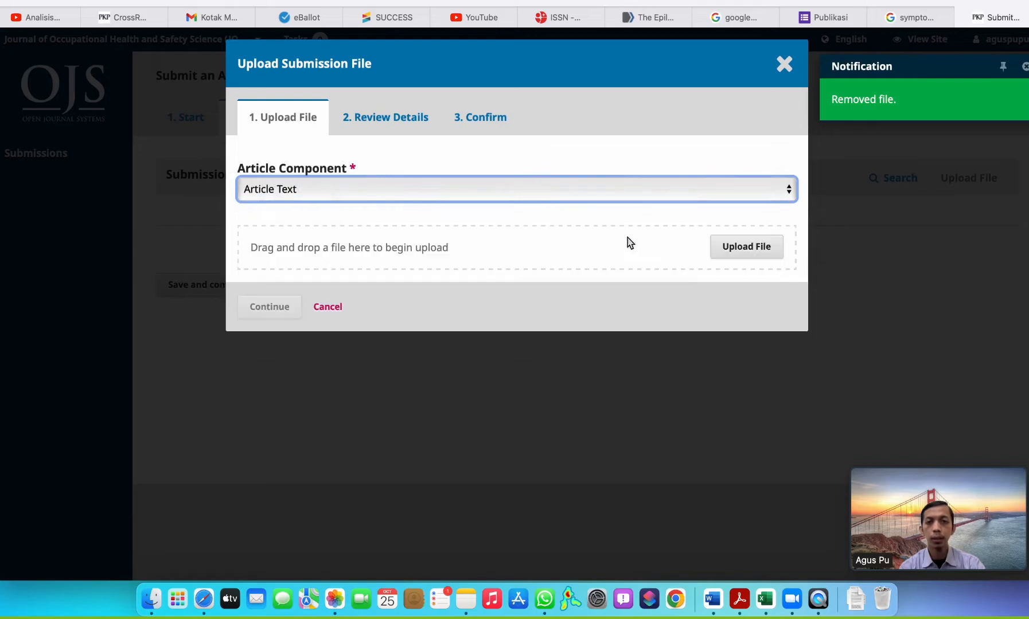
left_click(726, 251)
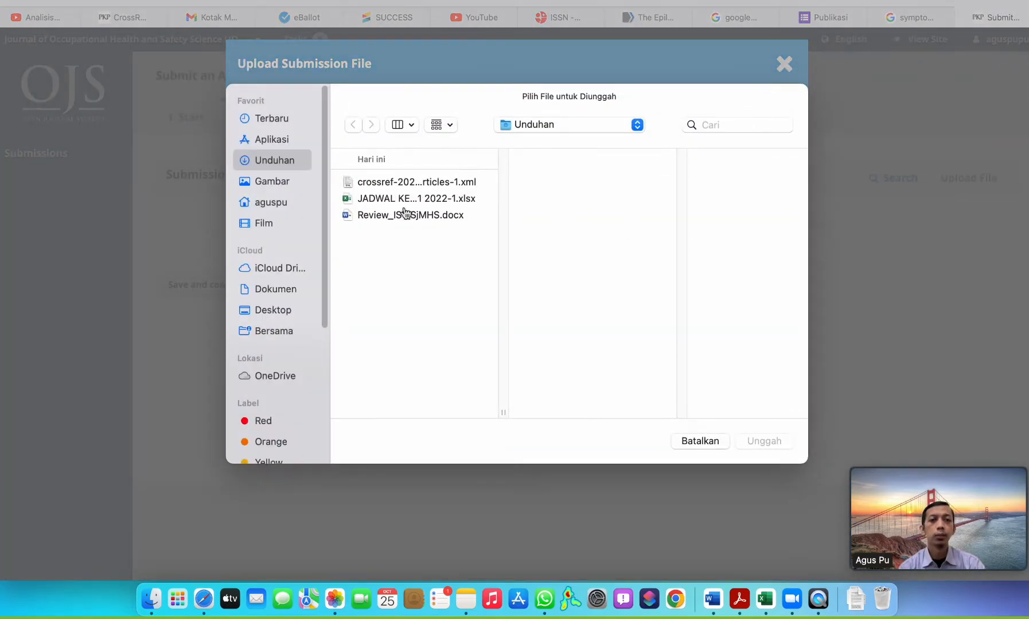
left_click(405, 214)
left_click(765, 441)
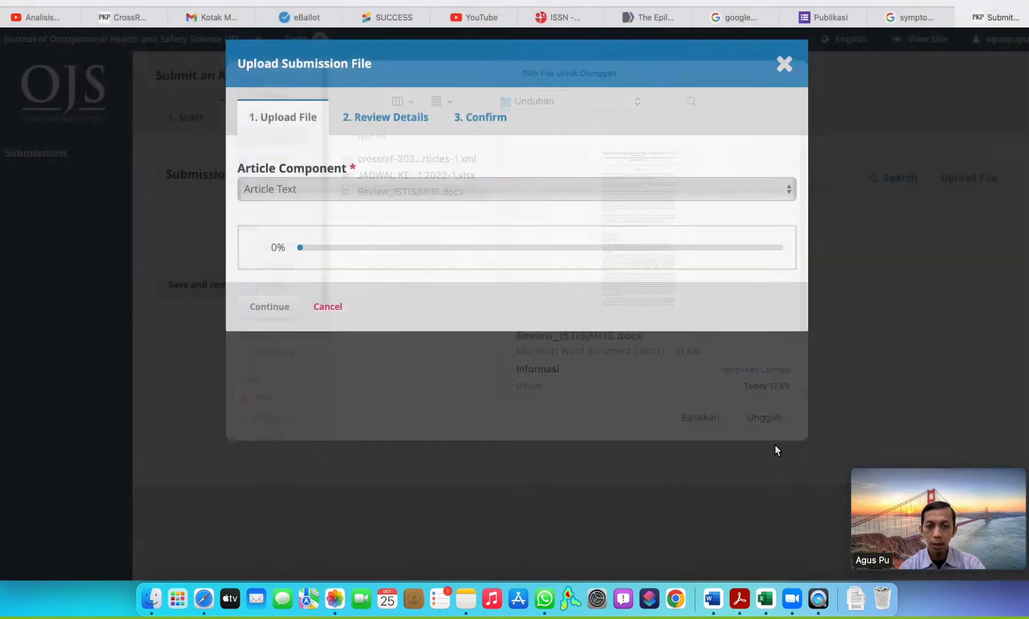
left_click(281, 314)
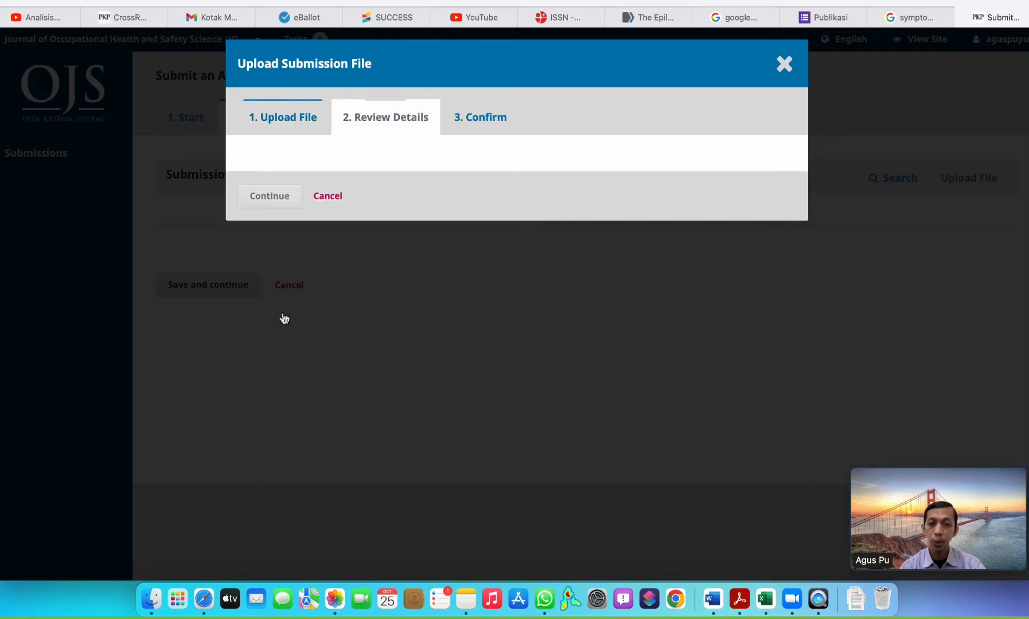
left_click(277, 245)
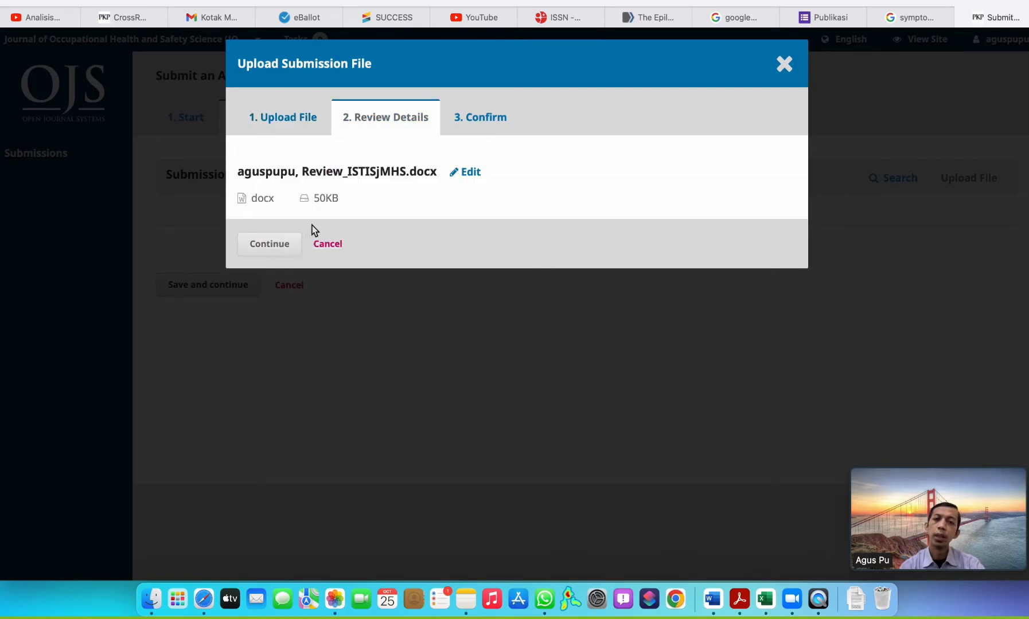
left_click(286, 299)
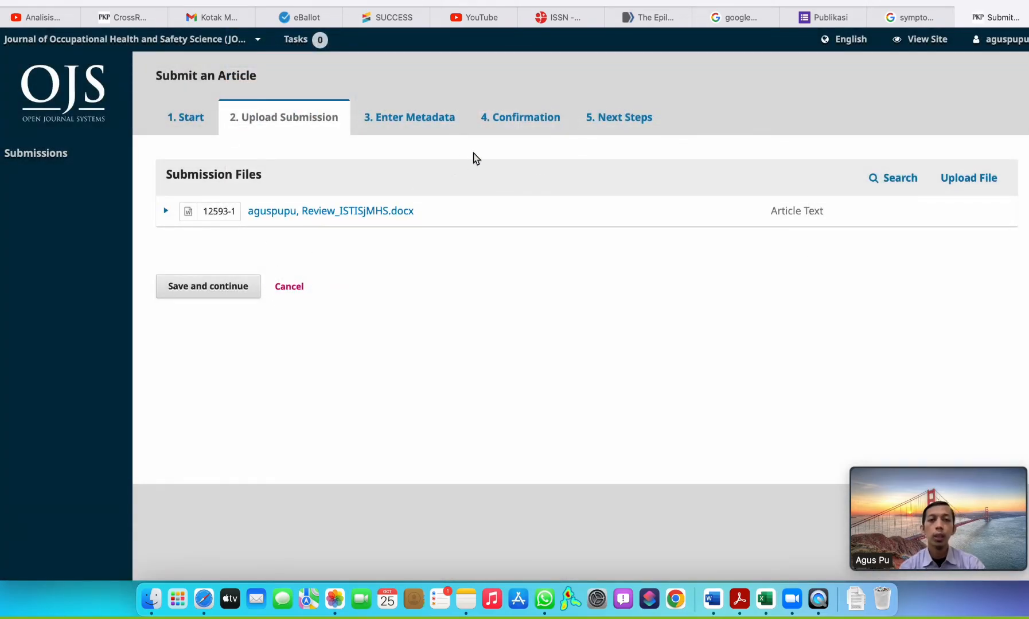
Go to the Confirmation stage, finish the submission and confirm sending it to the journal.
left_click(509, 132)
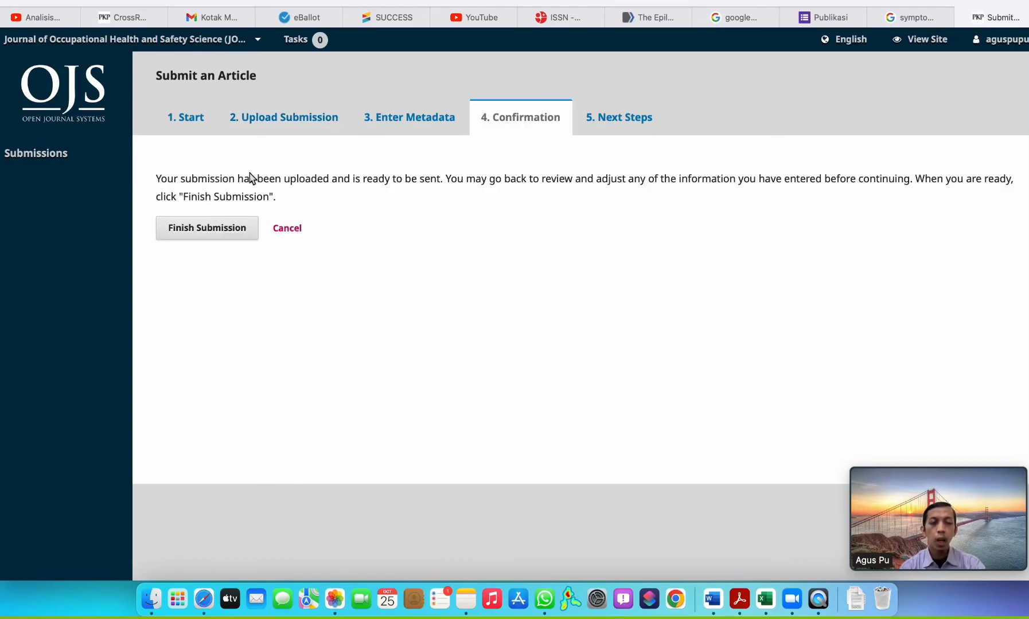
left_click(207, 233)
left_click(377, 164)
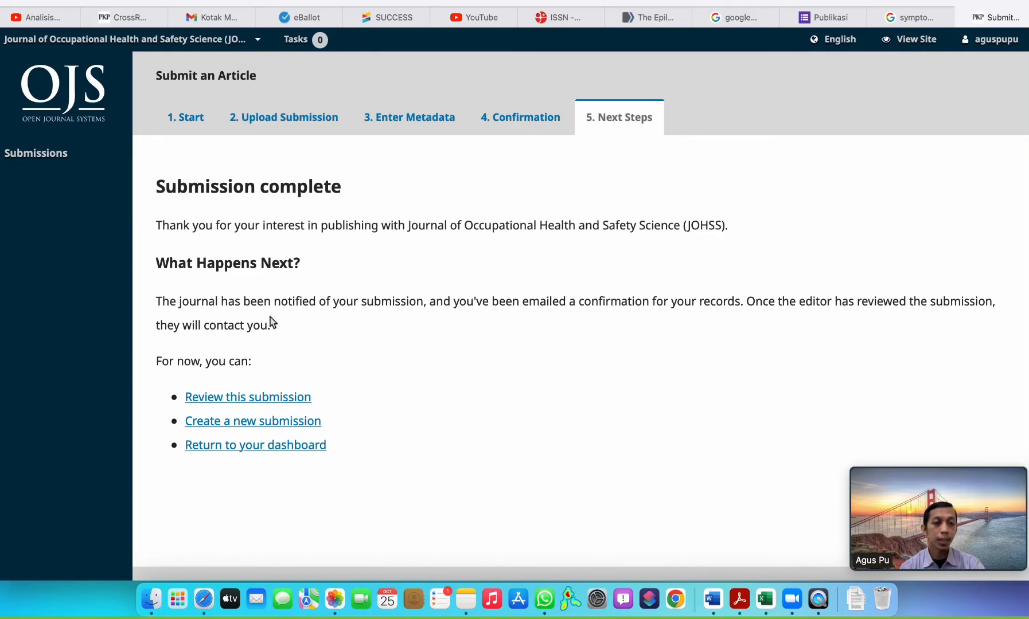
Open the completed submission for review and read its "Comments for the Editor" discussion.
left_click(253, 400)
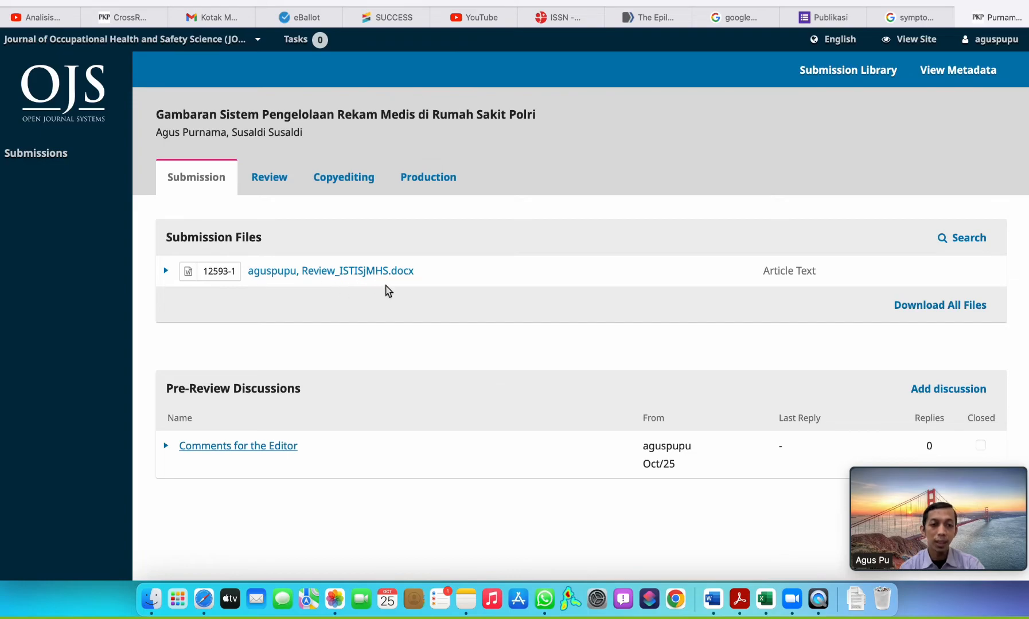
scroll(386, 290, "down", 1)
left_click(260, 414)
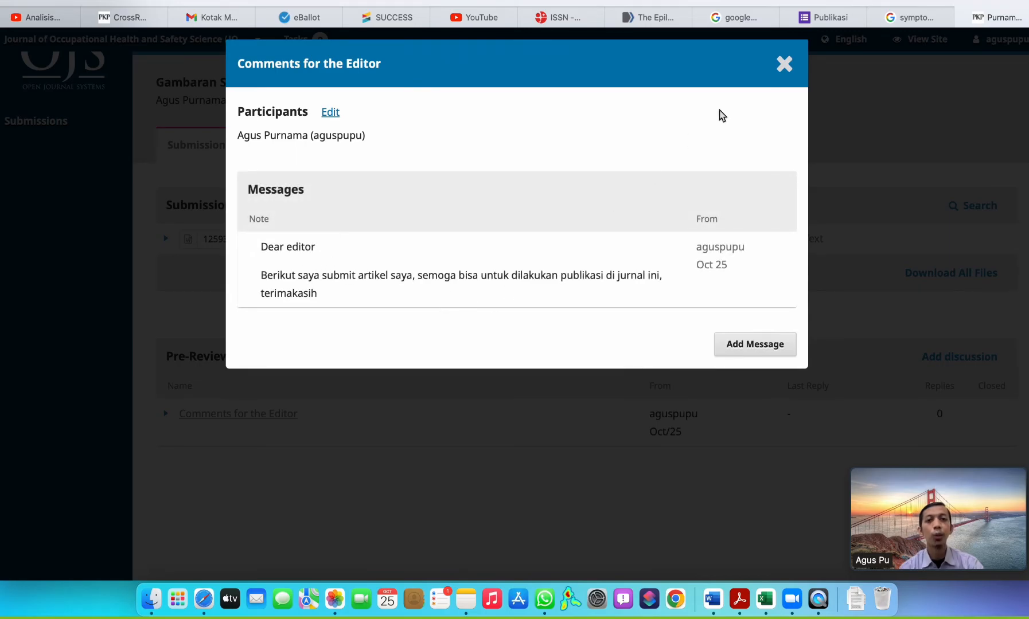
left_click(784, 66)
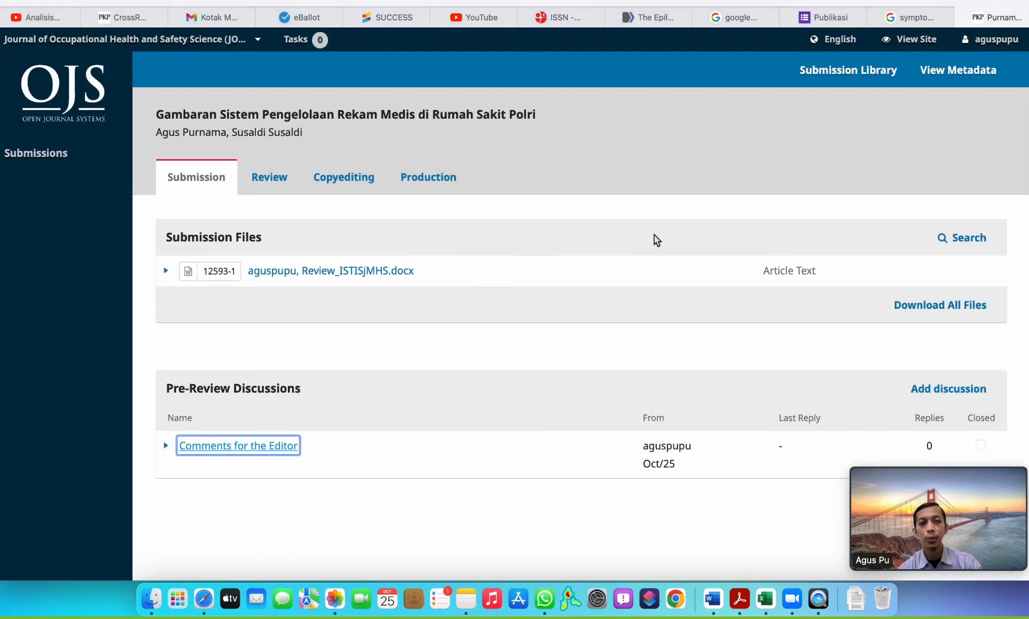